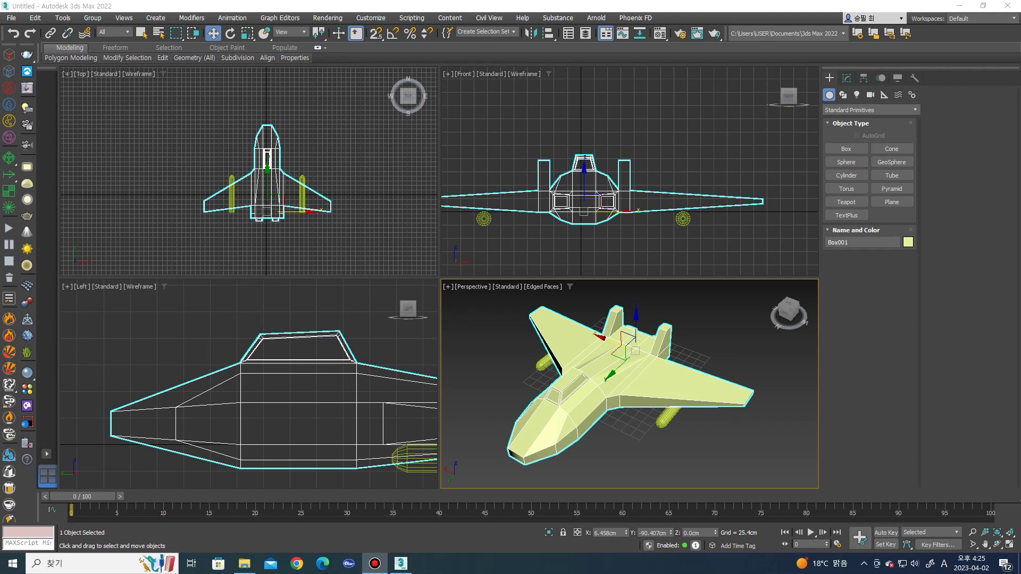
Orbit around the jet to inspect it from the side and above
alt+middle_drag(638, 362, 648, 372)
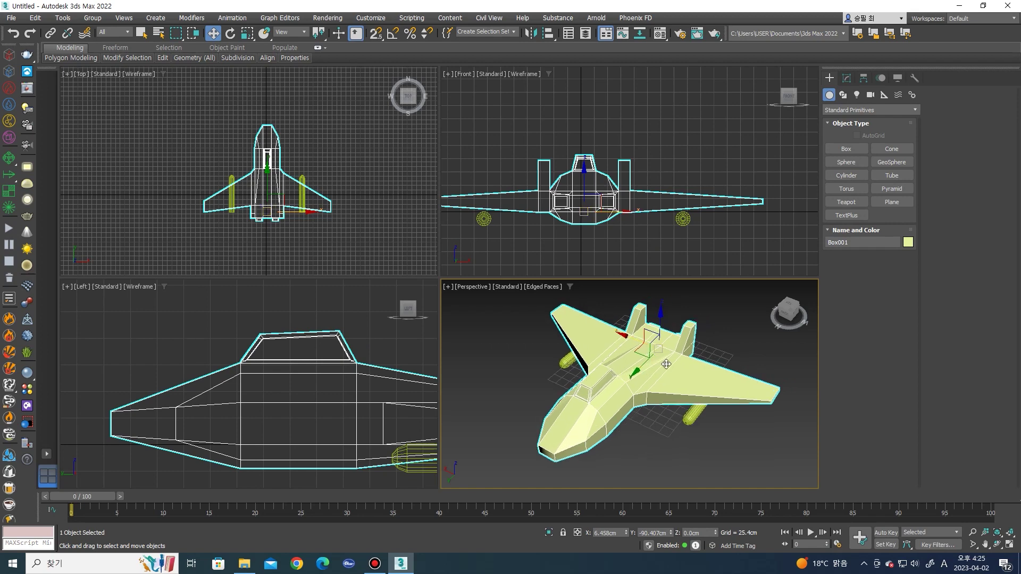
mouse_move(660, 383)
alt+middle_down()
mouse_move(732, 370)
mouse_move(551, 413)
mouse_move(602, 359)
alt+middle_up()
scroll(561, 391, down, 3)
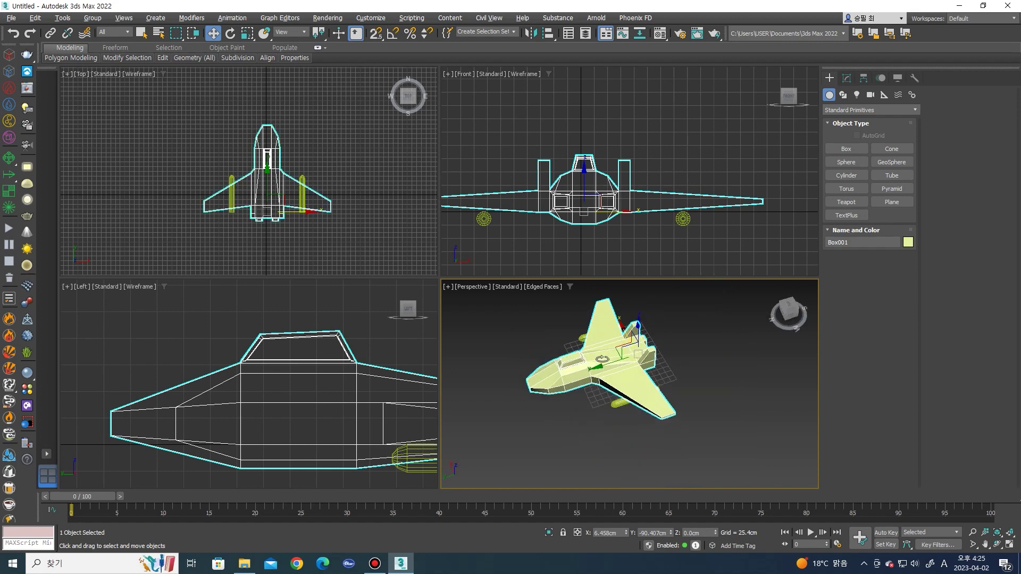
mouse_move(646, 348)
alt+middle_down()
mouse_move(634, 361)
mouse_move(530, 361)
alt+middle_up()
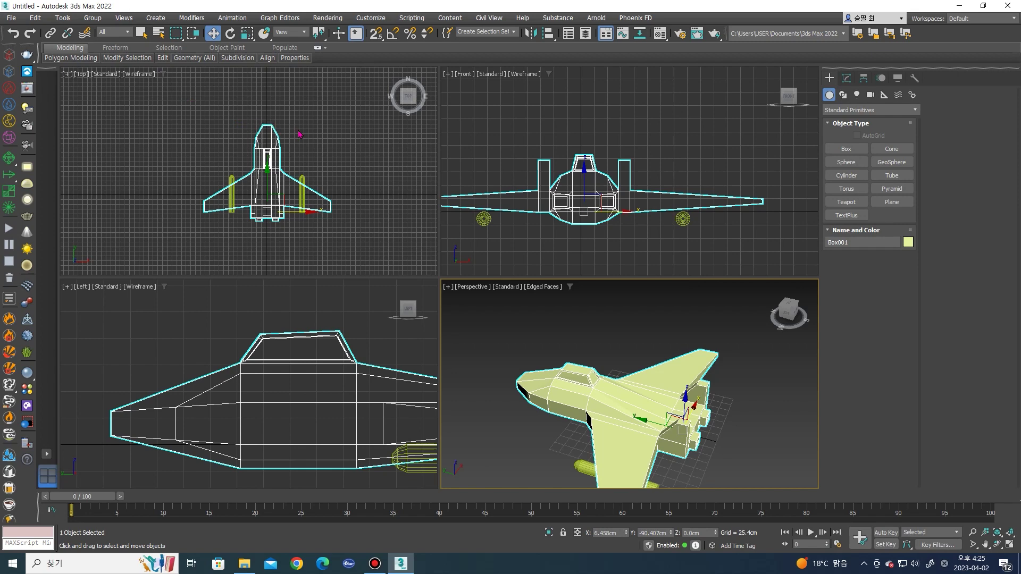
mouse_move(549, 352)
alt+middle_down()
mouse_move(562, 343)
mouse_move(555, 352)
alt+middle_up()
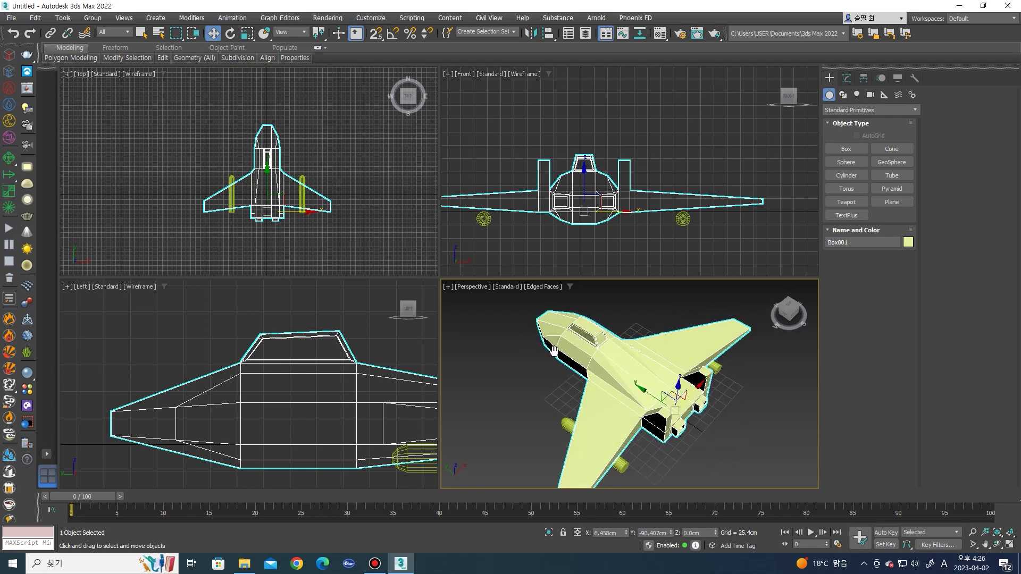
alt+middle_drag(555, 352, 548, 314)
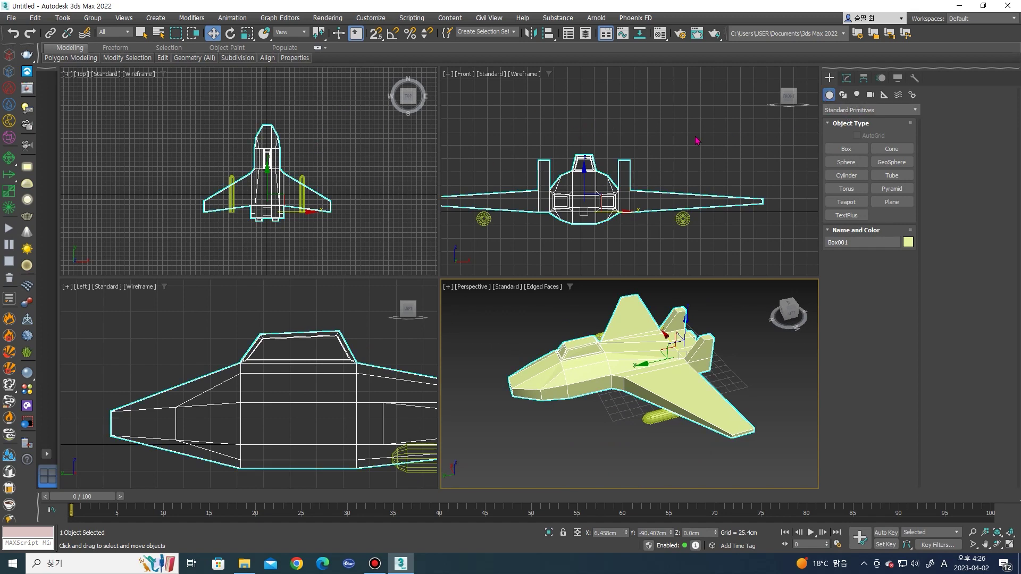
Add an Unwrap UVW modifier to the jet (Box001) from the Modify panel's Modifier List
click(848, 79)
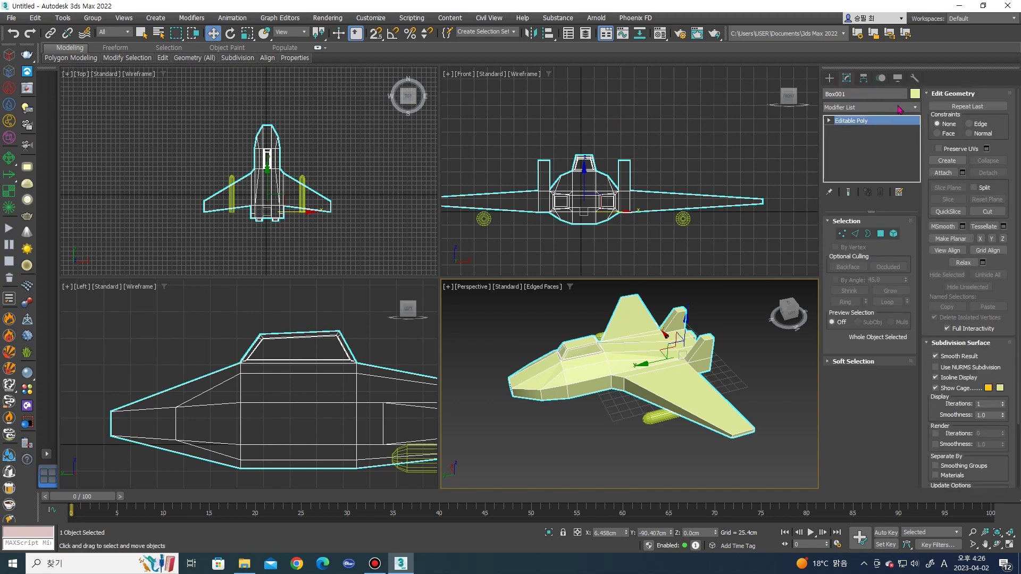
click(897, 109)
key(u)
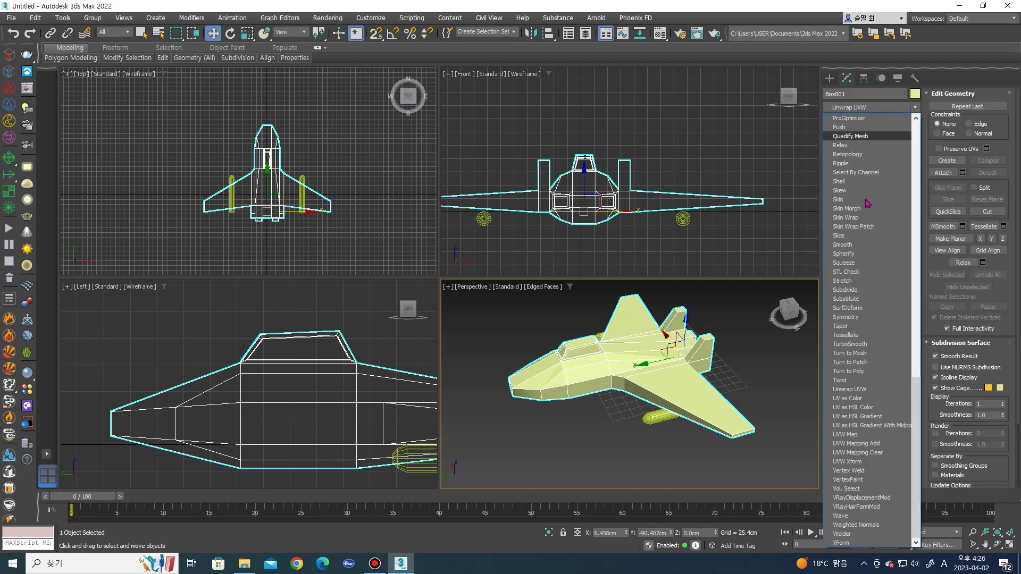
click(870, 392)
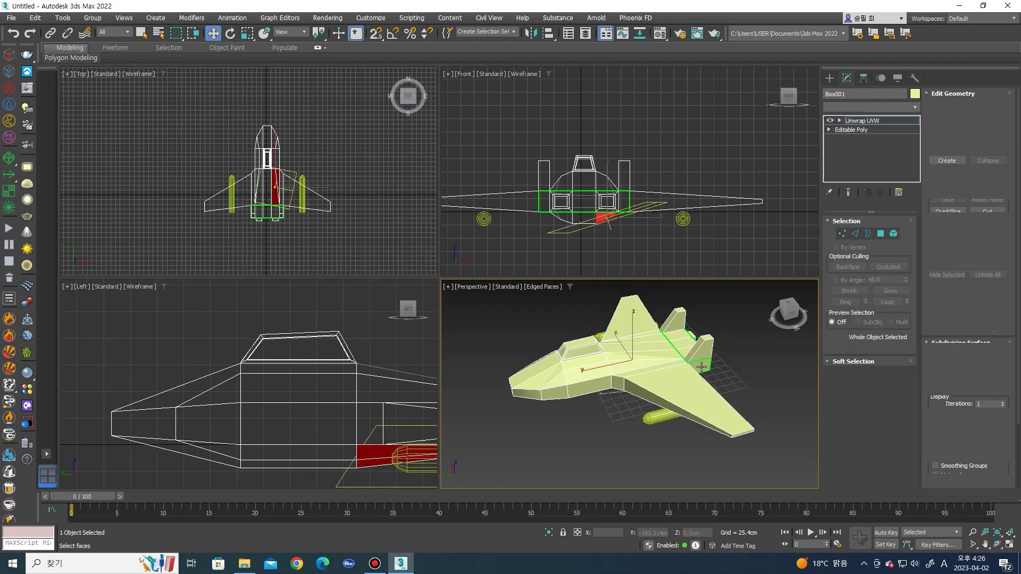
Maximize the Perspective viewport with Alt+W and orbit to a side view of the jet
scroll(628, 366, up, 5)
alt+middle_drag(628, 367, 675, 355)
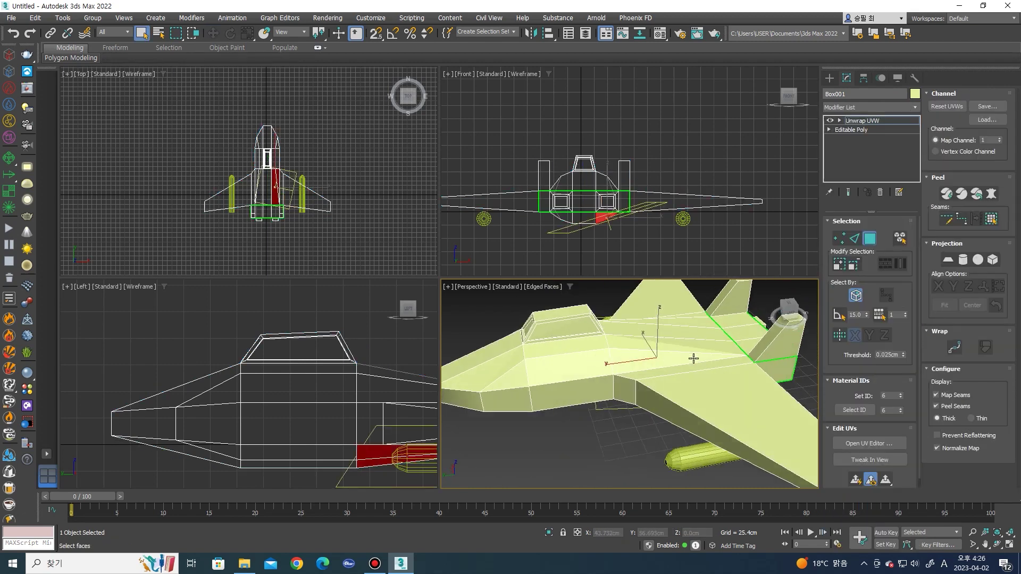
scroll(700, 391, up, 5)
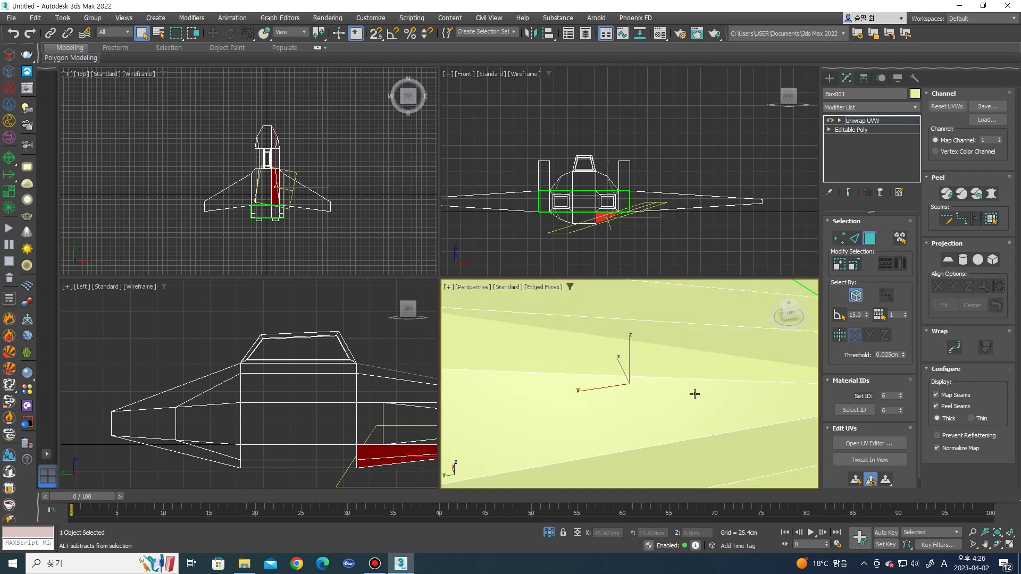
key(alt+w)
scroll(687, 376, down, 4)
scroll(687, 376, down, 5)
mouse_move(687, 376)
alt+middle_down()
mouse_move(608, 326)
mouse_move(629, 307)
mouse_move(620, 330)
alt+middle_up()
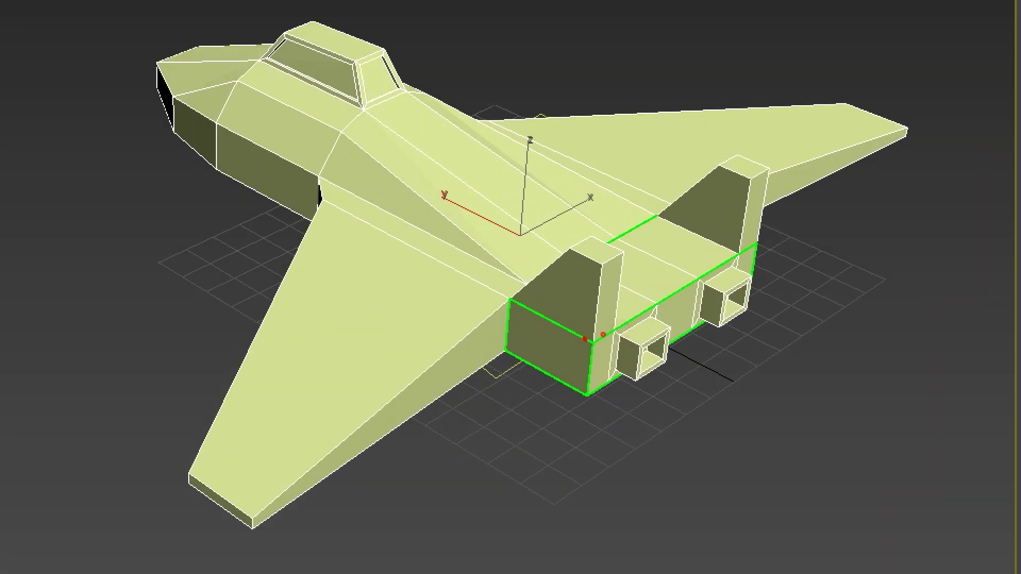
Orbit and zoom around the jet to inspect the model
mouse_move(585, 339)
mouse_down()
mouse_move(491, 371)
mouse_move(570, 386)
mouse_up()
drag(632, 313, 737, 260)
drag(583, 382, 675, 331)
drag(759, 248, 755, 305)
key(Escape)
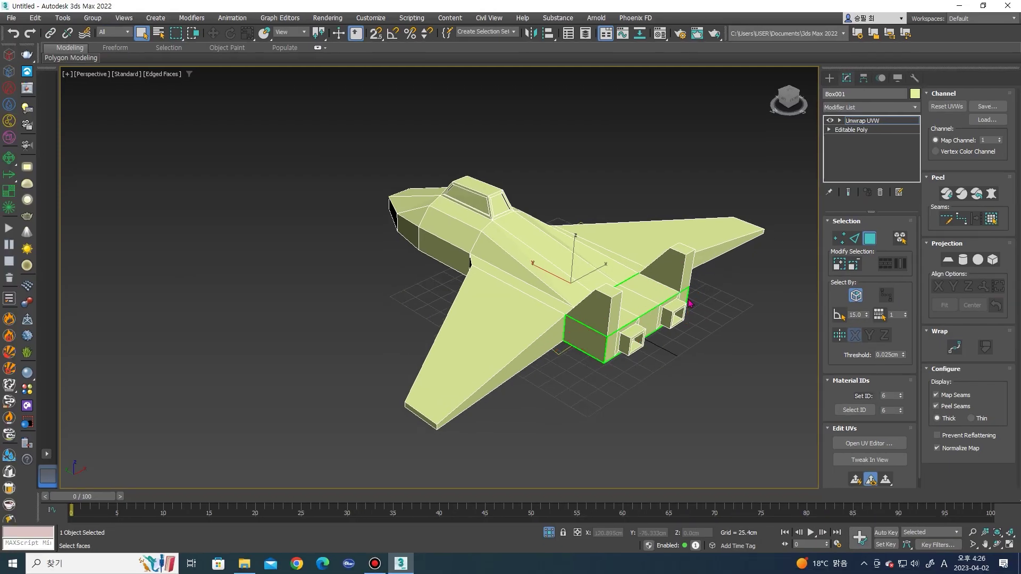
key(ctrl+1)
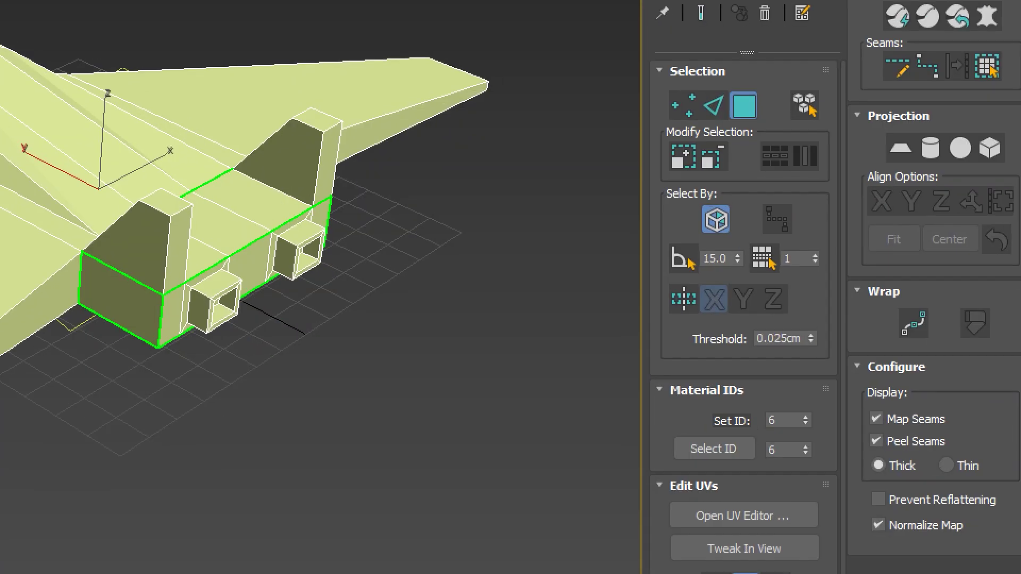
mouse_move(497, 318)
ctrl+shift+mouse_down()
mouse_move(442, 302)
mouse_move(441, 319)
ctrl+shift+mouse_up()
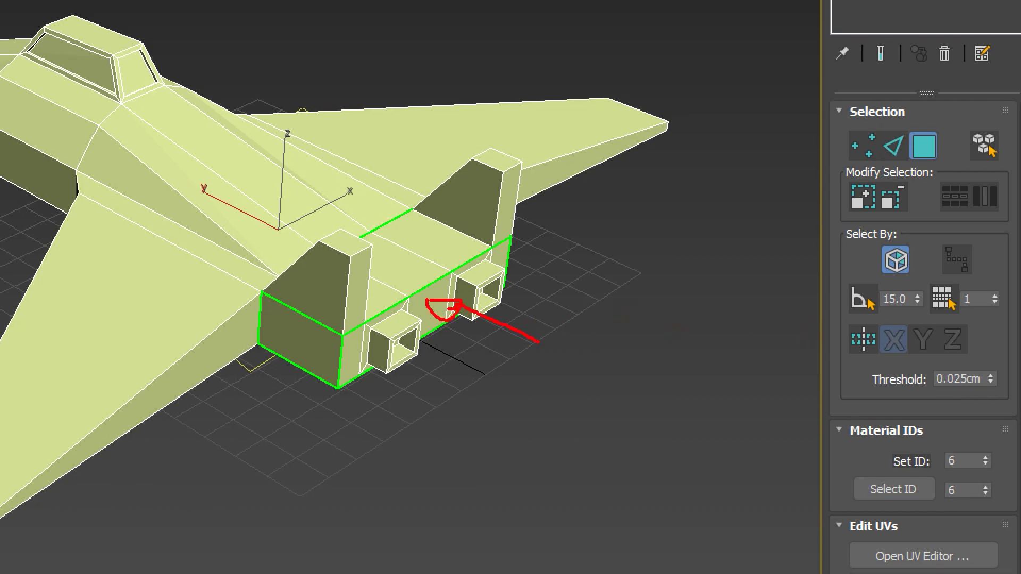
key(Escape)
key(ctrl+1)
scroll(962, 398, up, 2)
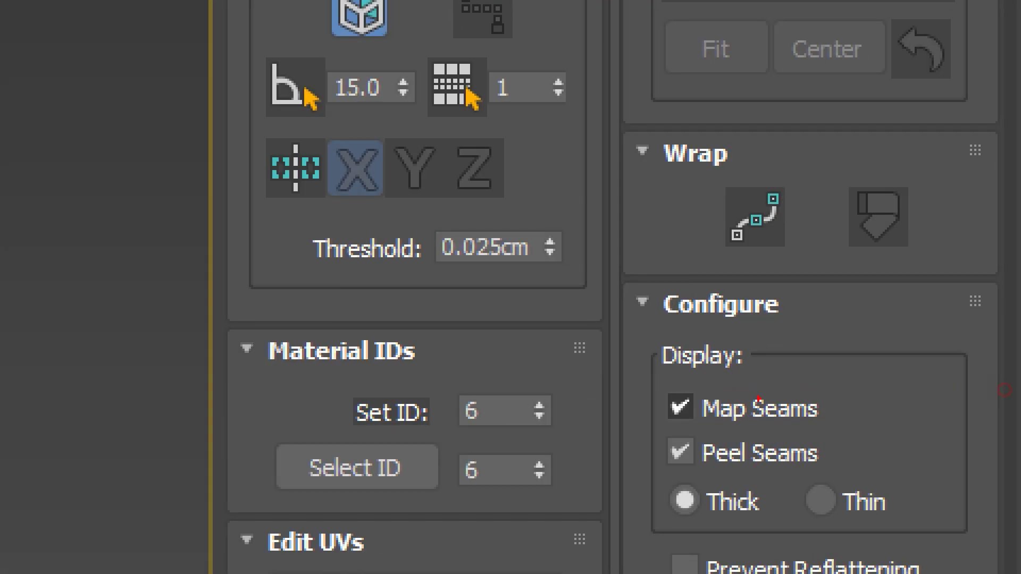
drag(815, 425, 845, 412)
key(Escape)
Uncheck Map Seams display and activate Point-to-Point Seams in the Peel rollout
click(935, 395)
alt+middle_drag(691, 357, 920, 250)
click(961, 219)
Orbit to the jet's side and start a seam at the nose's lower corner
key(ctrl+1)
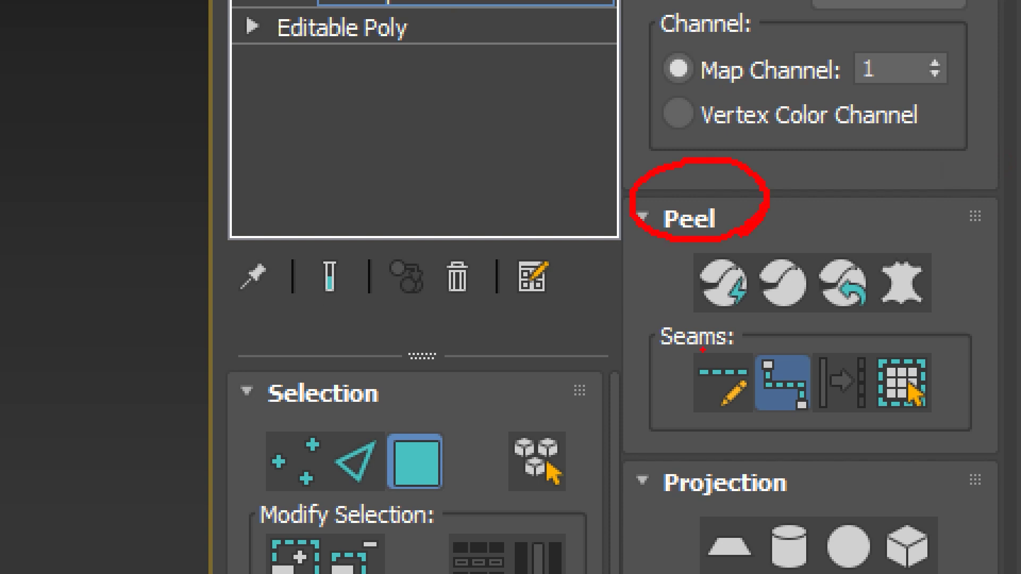
mouse_move(713, 366)
mouse_down()
mouse_move(744, 357)
mouse_move(777, 326)
mouse_up()
key(Escape)
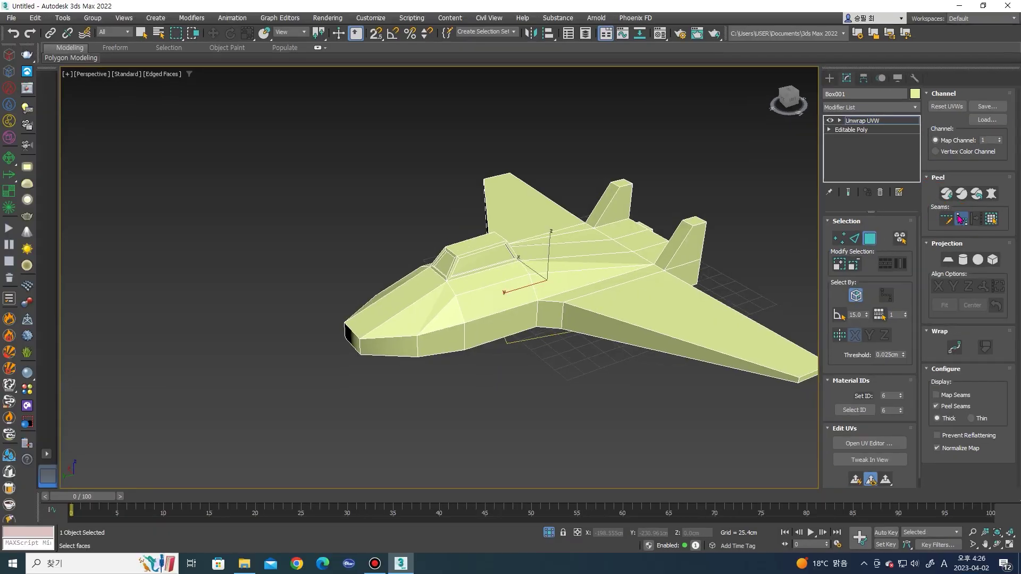
key(ctrl+1)
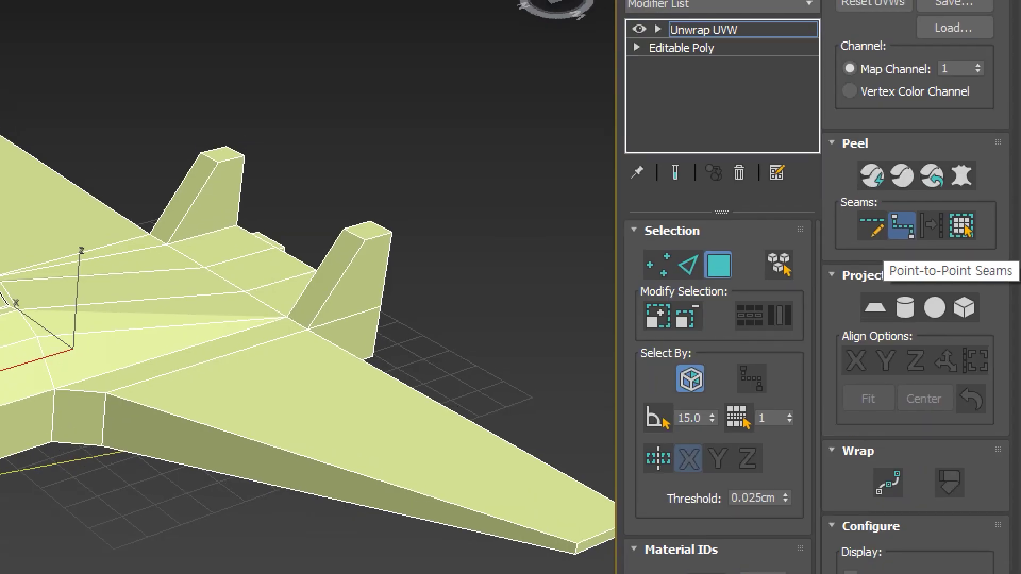
drag(742, 346, 960, 332)
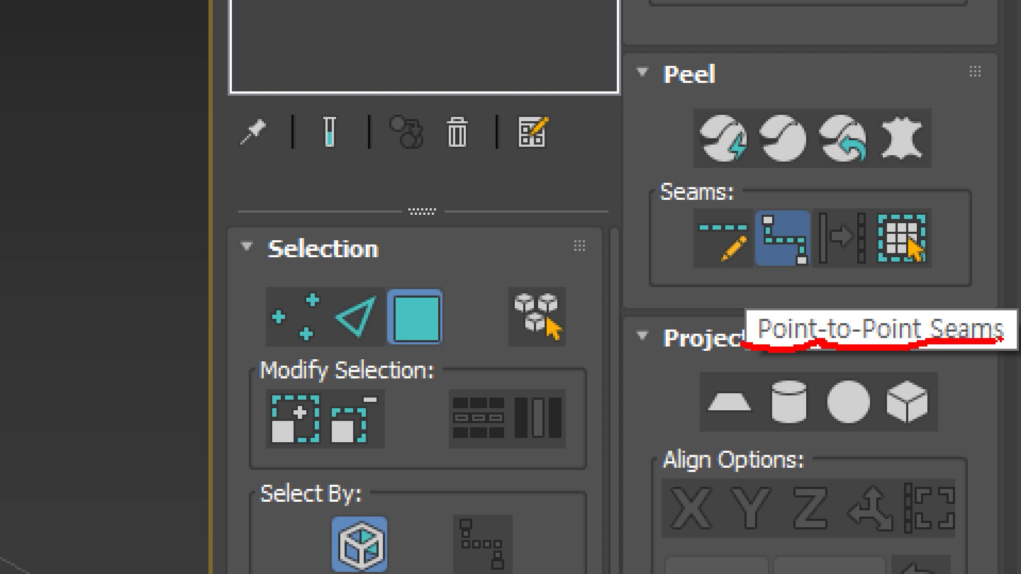
key(Escape)
mouse_move(406, 335)
alt+middle_down()
mouse_move(423, 278)
mouse_move(491, 292)
mouse_move(362, 340)
mouse_move(386, 362)
alt+middle_up()
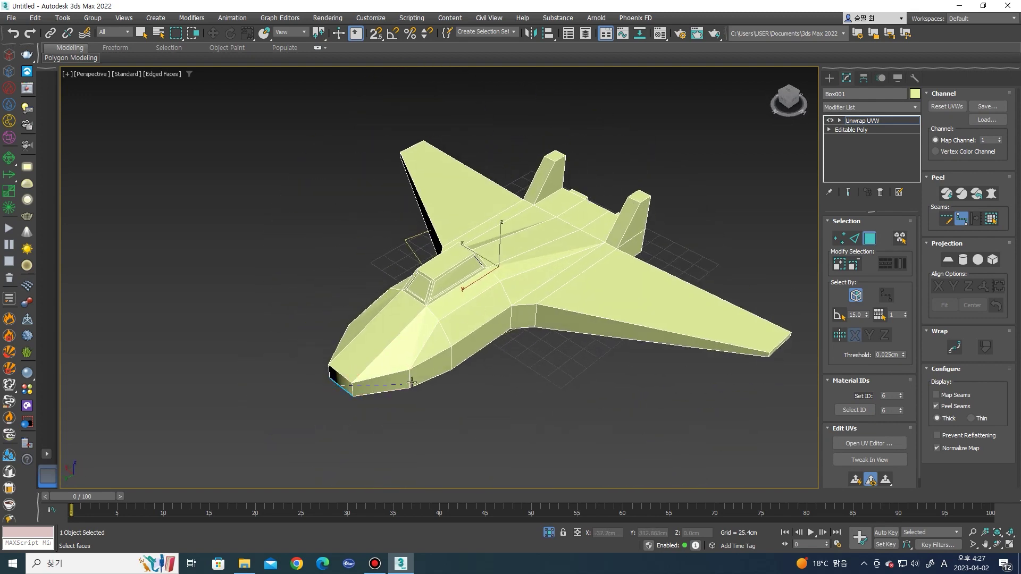
click(452, 370)
Run the seam along the lower edge to the wingtip and back along the fuselage
click(767, 356)
mouse_move(619, 326)
alt+middle_down()
mouse_move(587, 387)
mouse_move(399, 315)
alt+middle_up()
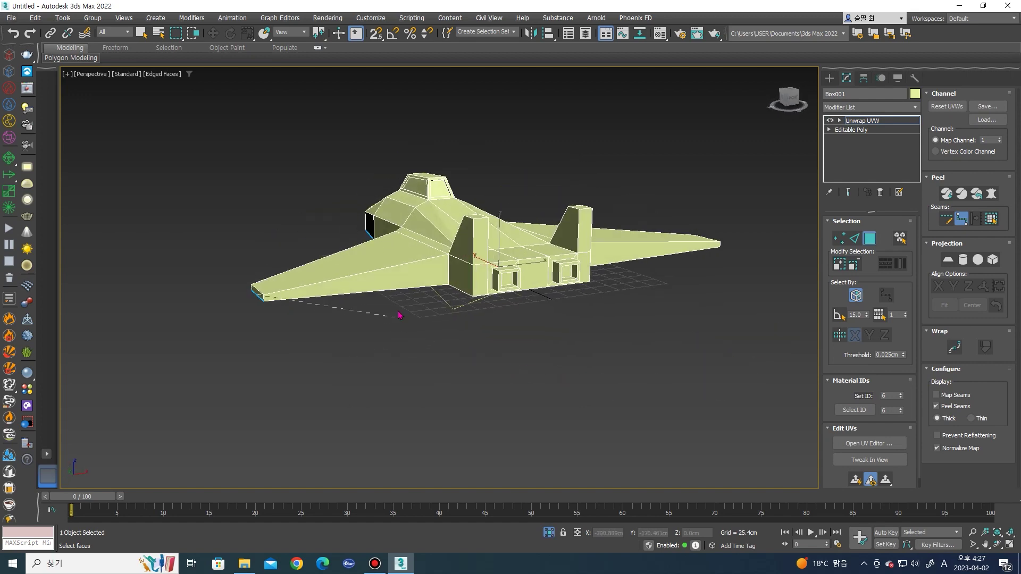
alt+middle_drag(464, 293, 508, 321)
click(555, 351)
alt+middle_drag(558, 350, 486, 298)
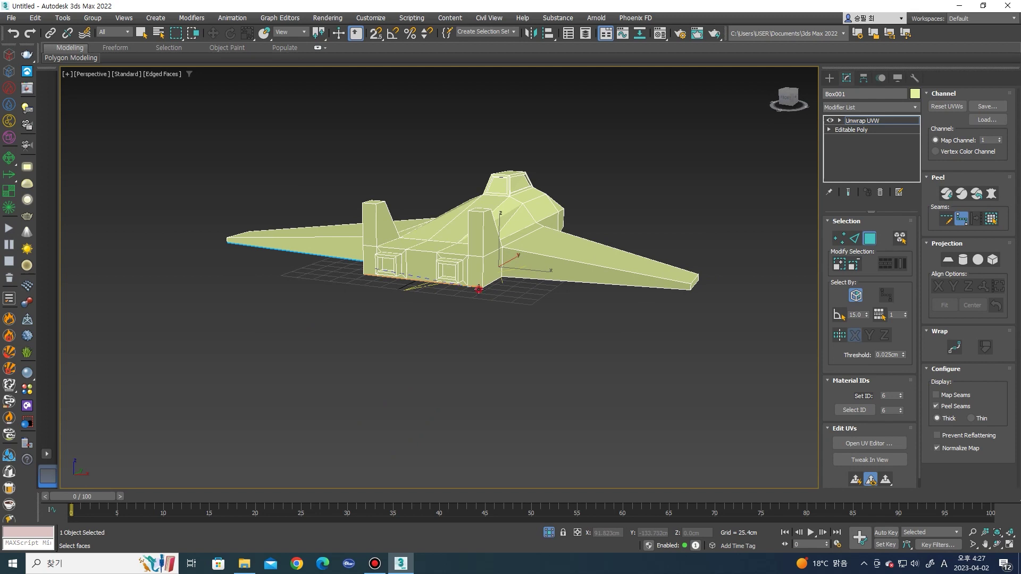
mouse_move(478, 289)
alt+middle_down()
mouse_move(499, 313)
mouse_move(596, 314)
alt+middle_up()
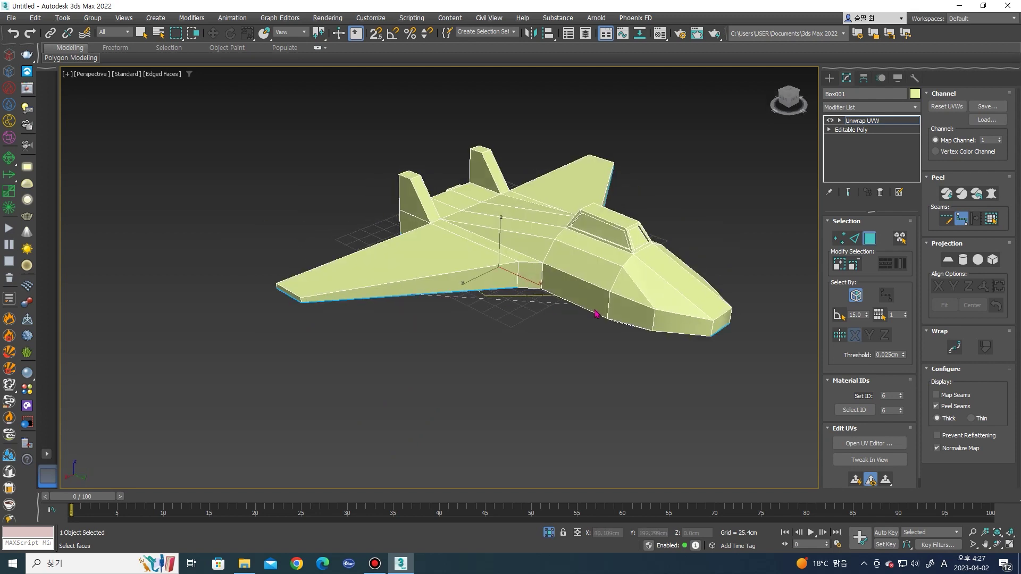
click(685, 335)
Orbit and zoom to view the jet from above, the tail and the front-top
alt+middle_drag(685, 335, 456, 276)
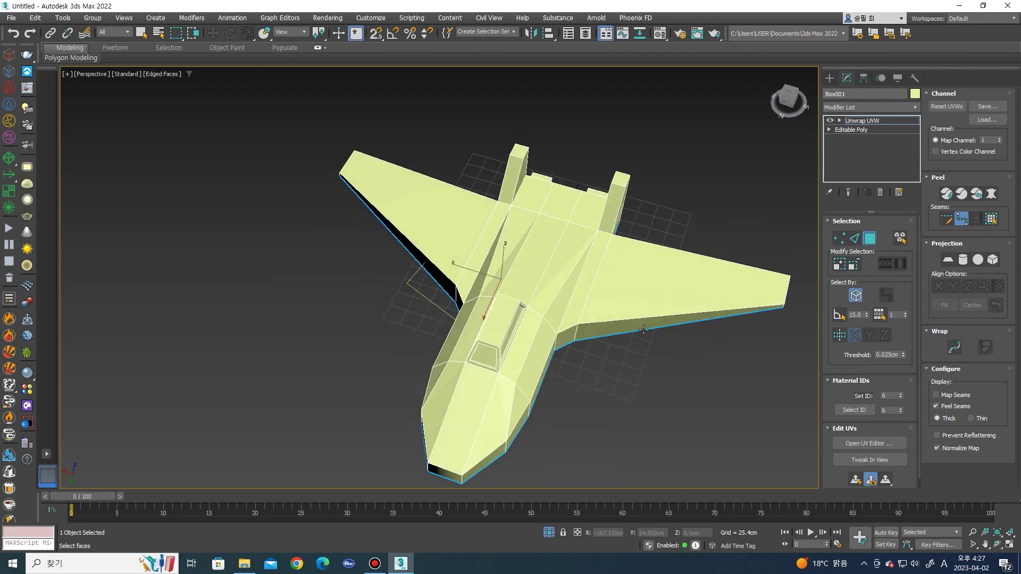
alt+middle_drag(509, 272, 580, 271)
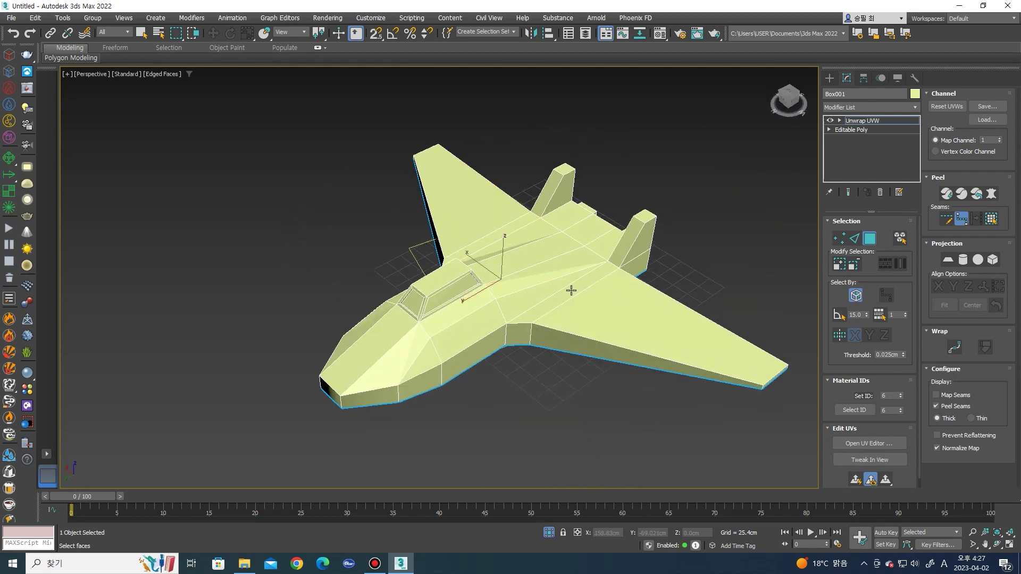
scroll(576, 295, up, 2)
scroll(498, 353, up, 1)
scroll(504, 354, down, 1)
scroll(508, 356, up, 1)
mouse_move(599, 312)
alt+middle_down()
mouse_move(532, 288)
mouse_move(381, 299)
mouse_move(468, 273)
alt+middle_up()
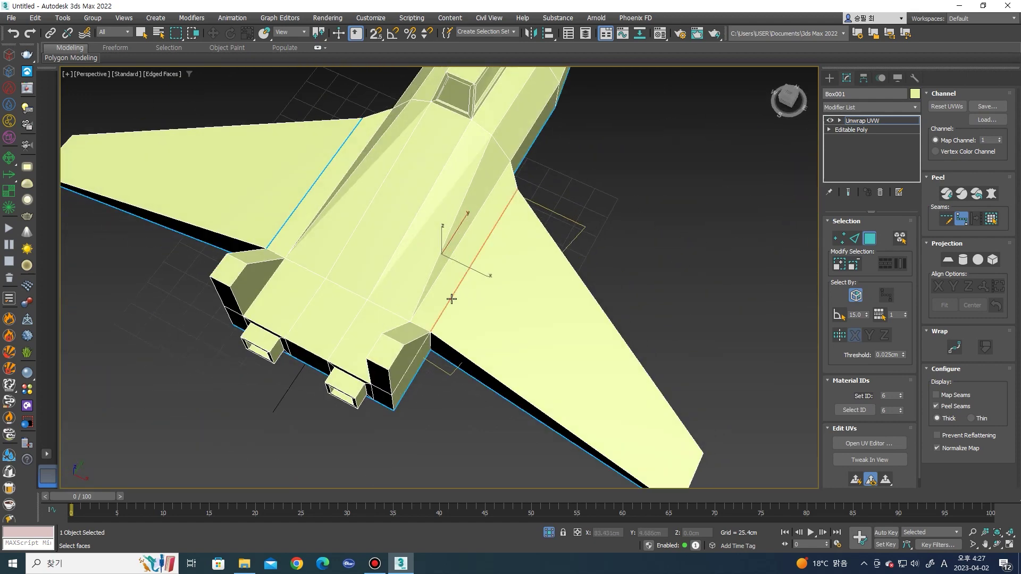
alt+middle_drag(462, 326, 440, 290)
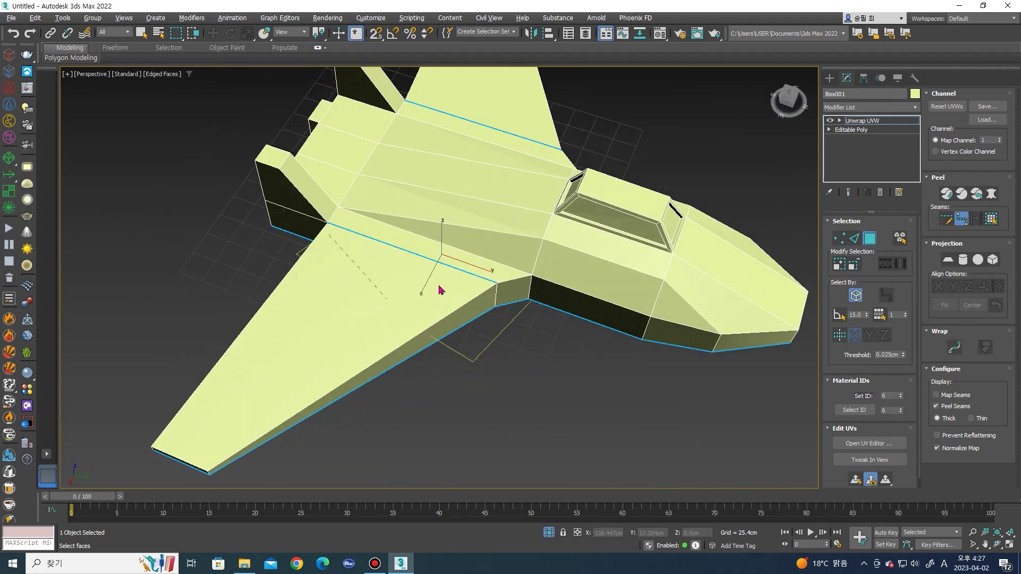
alt+middle_drag(506, 290, 488, 269)
scroll(591, 317, up, 2)
scroll(594, 322, up, 3)
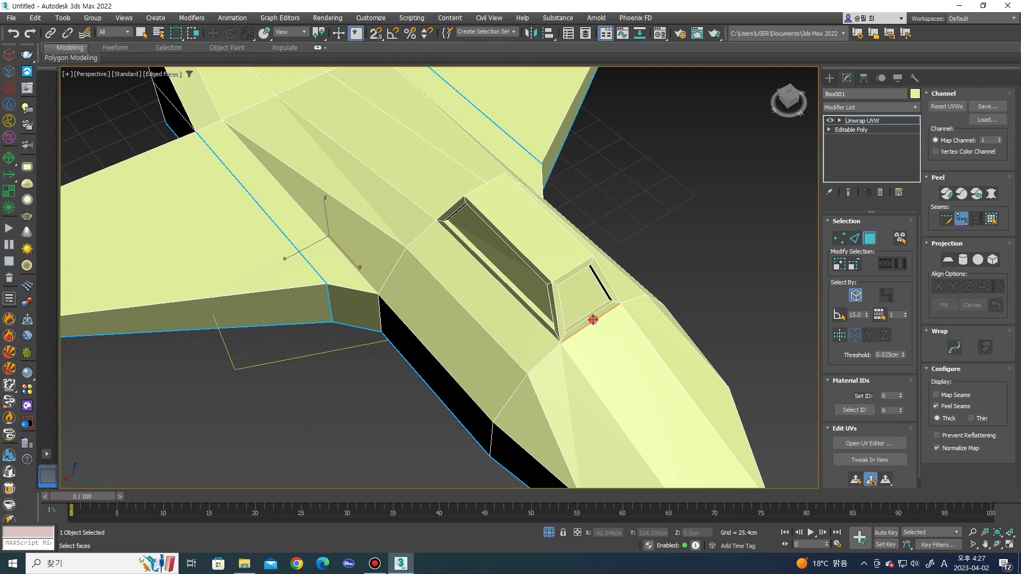
Inspect the canopy from above and along the fuselage, then enable edge seam picking
mouse_move(486, 301)
alt+middle_down()
mouse_move(444, 203)
mouse_move(485, 349)
alt+middle_up()
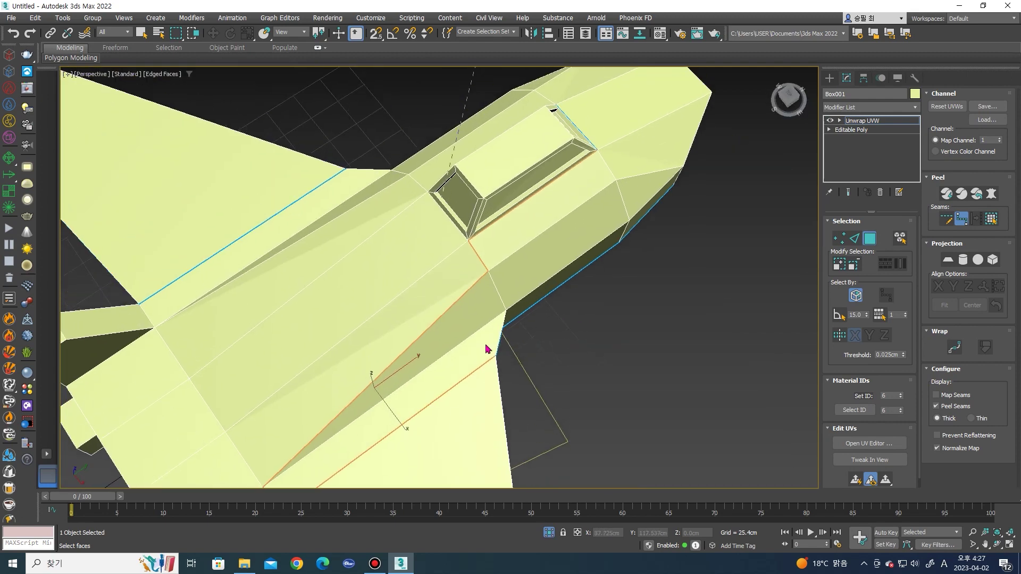
scroll(506, 217, up, 3)
mouse_move(445, 221)
alt+middle_down()
mouse_move(506, 217)
mouse_move(513, 237)
mouse_move(479, 266)
alt+middle_up()
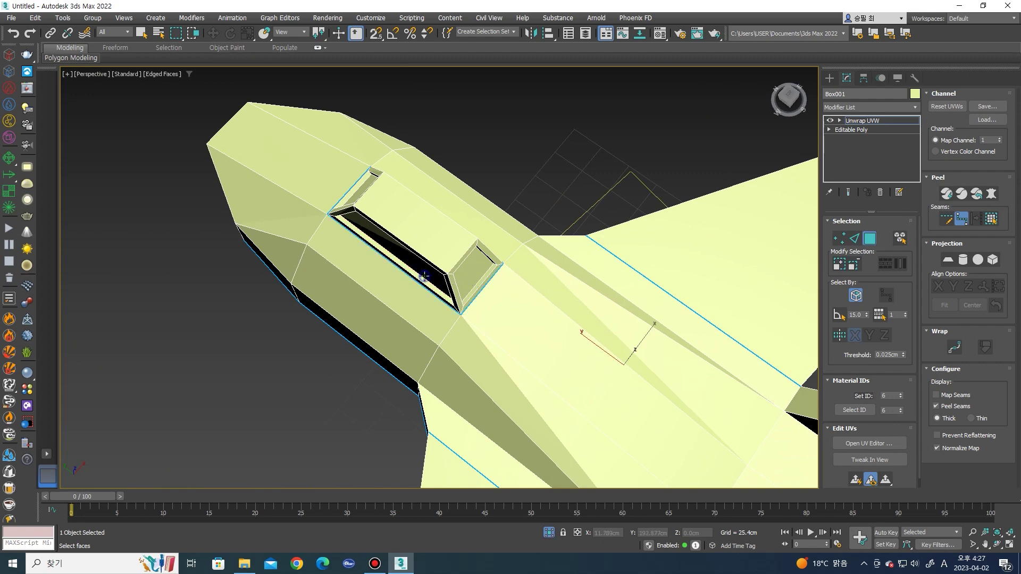
mouse_move(406, 275)
alt+middle_down()
mouse_move(504, 244)
mouse_move(485, 298)
mouse_move(435, 350)
mouse_move(453, 280)
alt+middle_up()
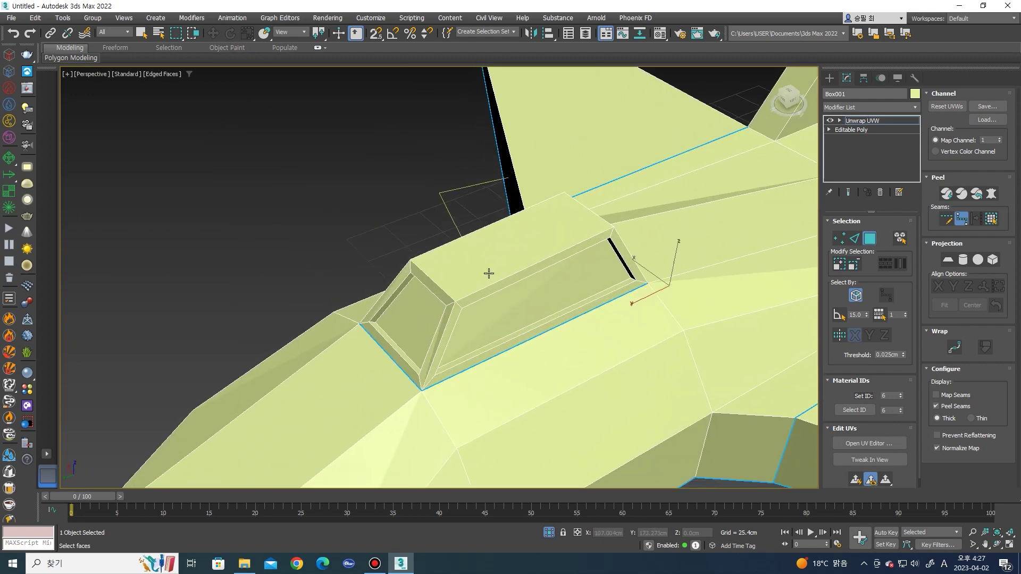
alt+middle_drag(543, 261, 375, 219)
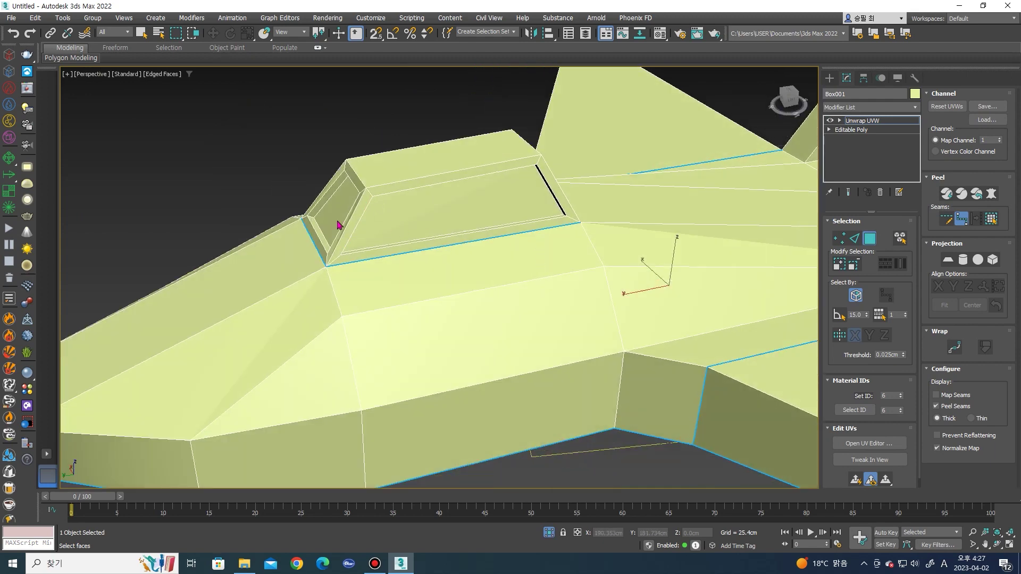
mouse_move(492, 177)
alt+middle_down()
mouse_move(480, 257)
mouse_move(494, 211)
mouse_move(592, 246)
alt+middle_up()
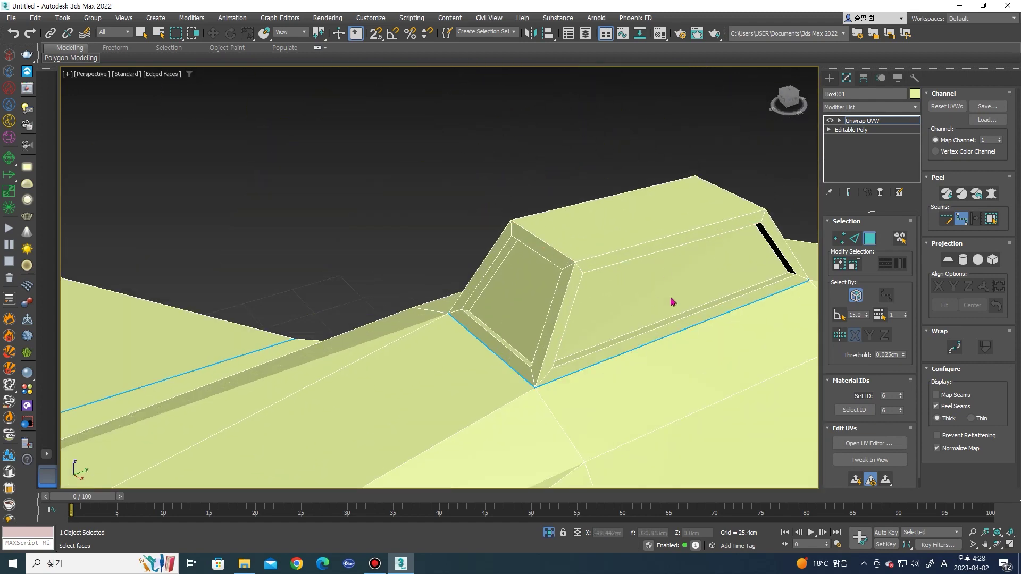
click(946, 218)
Mark the canopy's front vertical and right front edges as seams
click(557, 311)
mouse_move(480, 269)
alt+middle_down()
mouse_move(513, 270)
mouse_move(576, 316)
alt+middle_up()
click(613, 308)
Orbit and zoom around the nose, wings and twin tail fins to review their edges
mouse_move(559, 296)
alt+middle_down()
mouse_move(456, 295)
mouse_move(524, 263)
alt+middle_up()
scroll(533, 263, down, 10)
scroll(353, 308, up, 8)
mouse_move(353, 308)
alt+middle_down()
mouse_move(481, 343)
mouse_move(529, 322)
alt+middle_up()
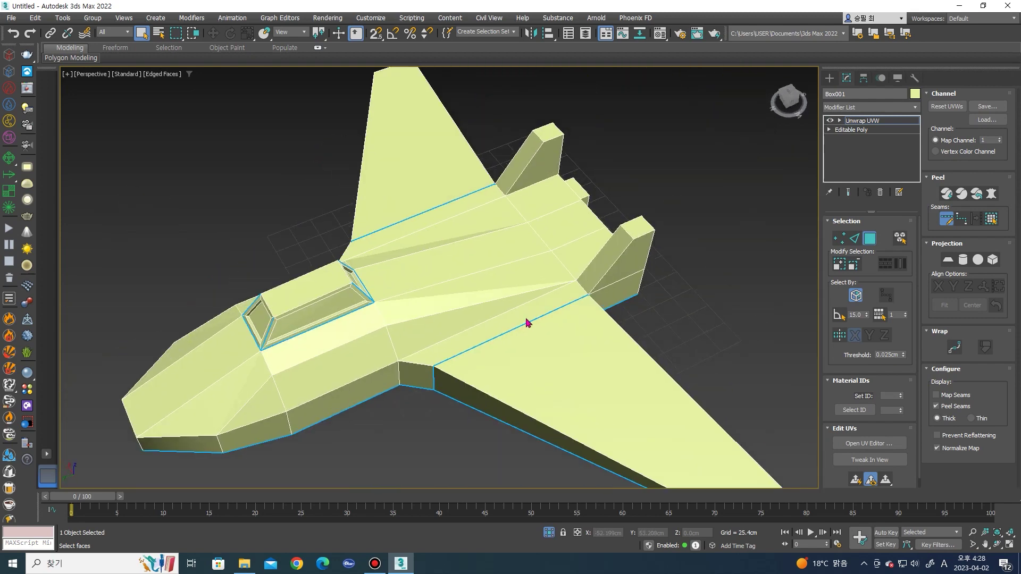
scroll(636, 264, up, 5)
scroll(623, 267, down, 3)
mouse_move(623, 267)
alt+middle_down()
mouse_move(574, 224)
mouse_move(542, 337)
mouse_move(601, 353)
mouse_move(589, 427)
mouse_move(576, 422)
mouse_move(585, 315)
mouse_move(456, 369)
alt+middle_up()
scroll(601, 354, up, 5)
scroll(588, 319, down, 5)
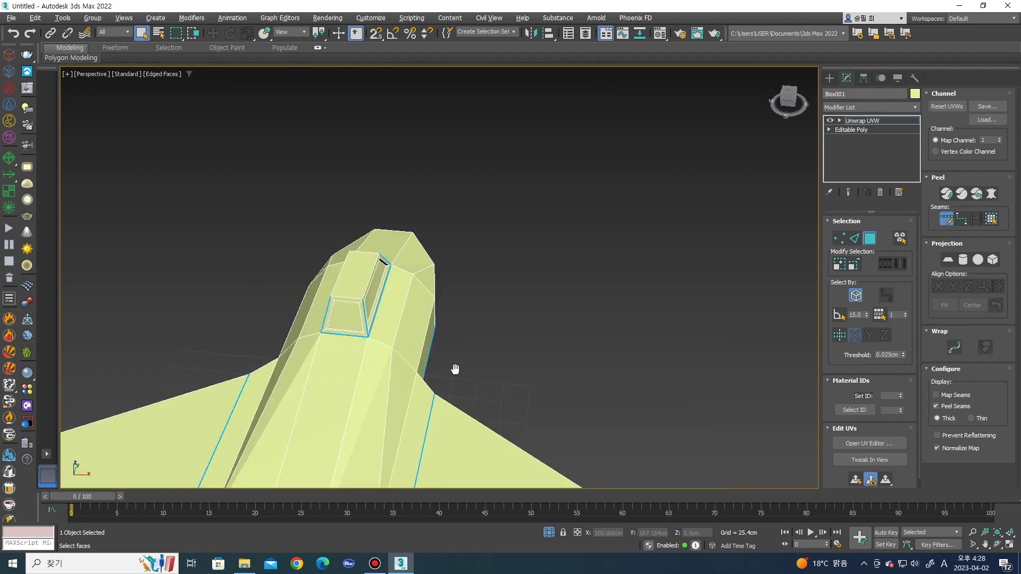
scroll(455, 368, down, 5)
scroll(362, 367, up, 5)
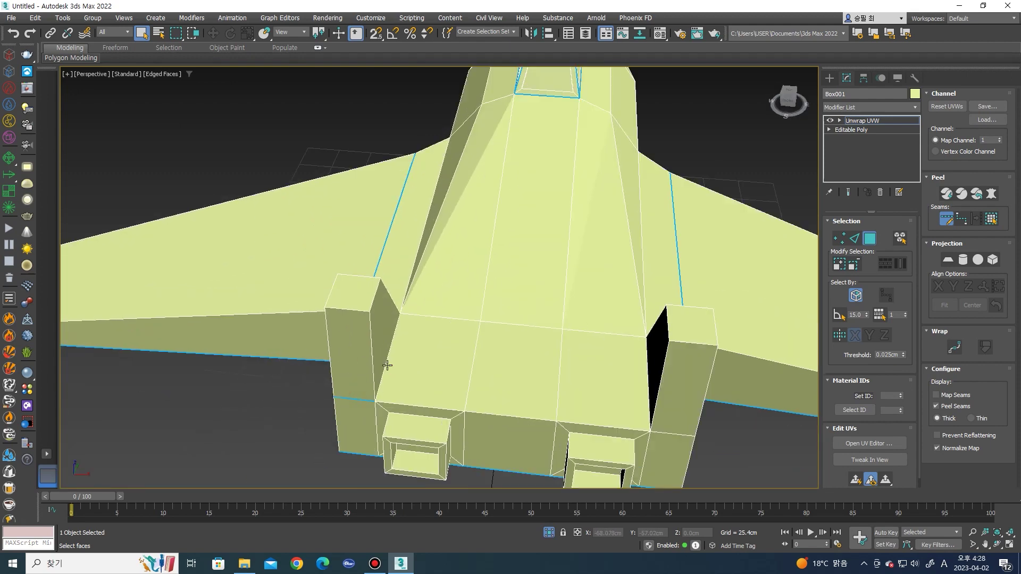
mouse_move(396, 360)
alt+middle_down()
mouse_move(385, 401)
mouse_move(429, 337)
mouse_move(510, 345)
alt+middle_up()
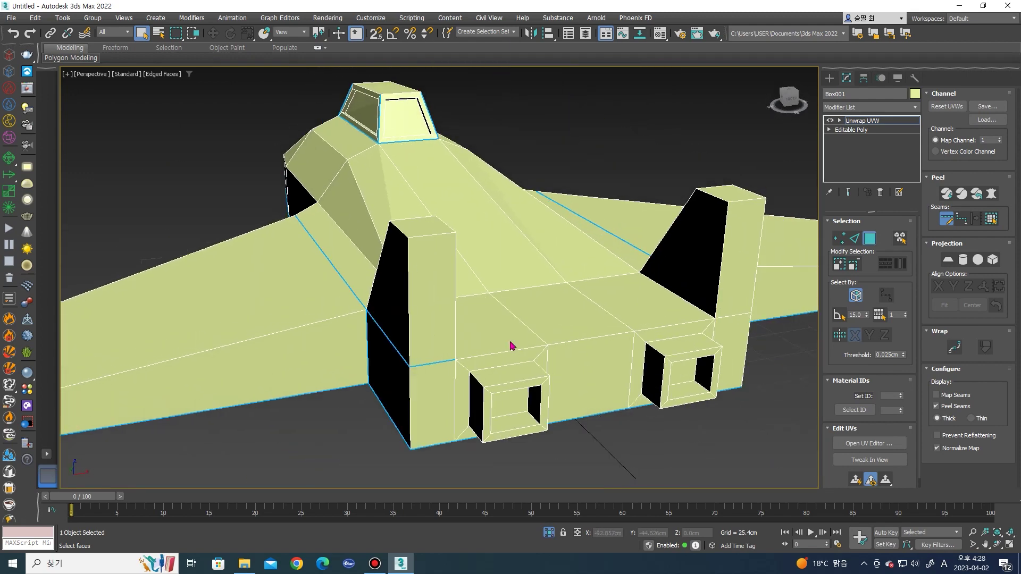
alt+middle_drag(734, 312, 311, 395)
alt+middle_drag(211, 330, 326, 313)
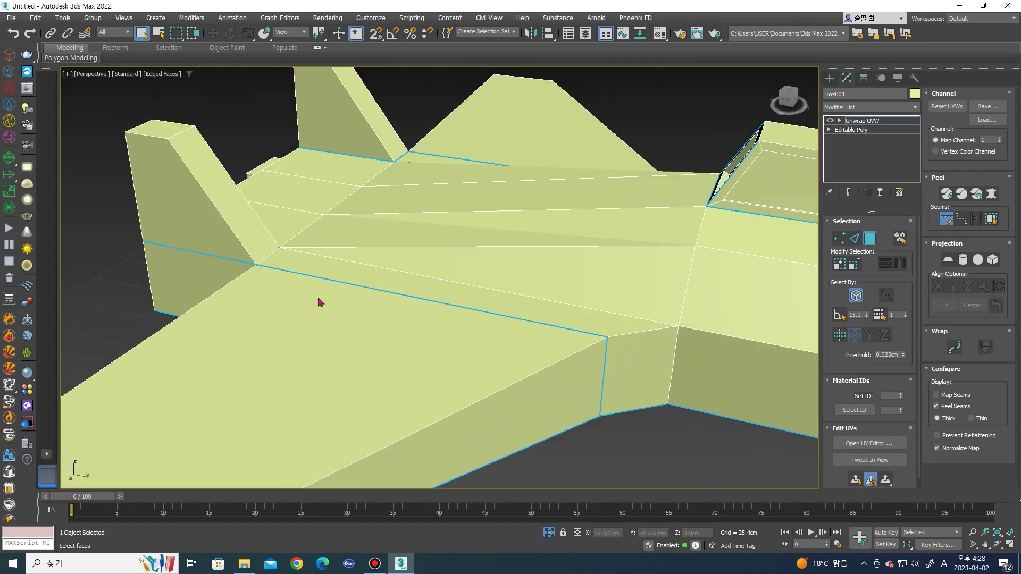
scroll(268, 258, down, 3)
scroll(333, 413, down, 3)
scroll(333, 413, down, 3)
scroll(602, 270, down, 3)
mouse_move(603, 269)
alt+middle_down()
mouse_move(677, 330)
mouse_move(611, 296)
mouse_move(576, 257)
alt+middle_up()
scroll(677, 330, up, 5)
scroll(589, 307, down, 2)
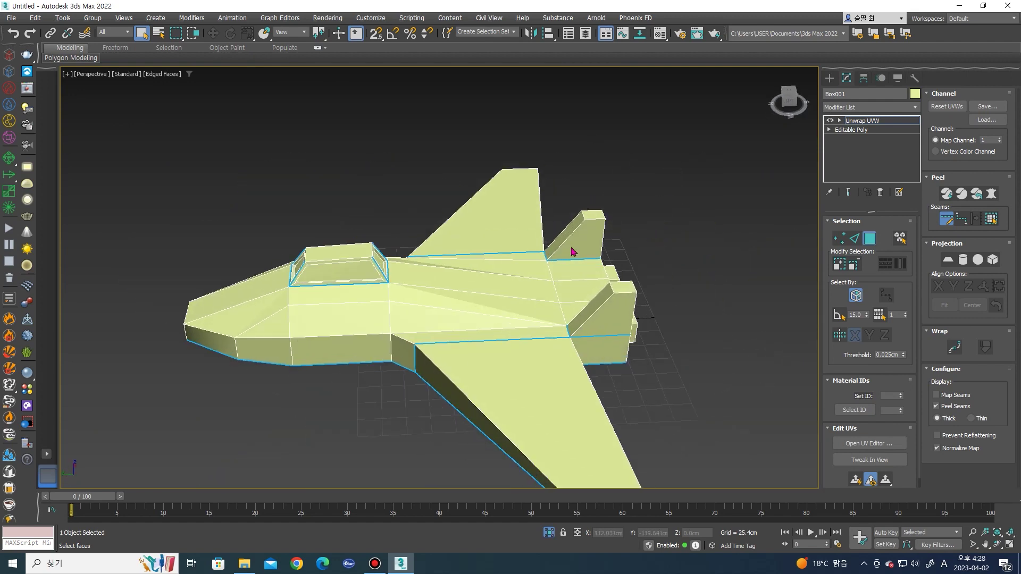
scroll(601, 236, up, 3)
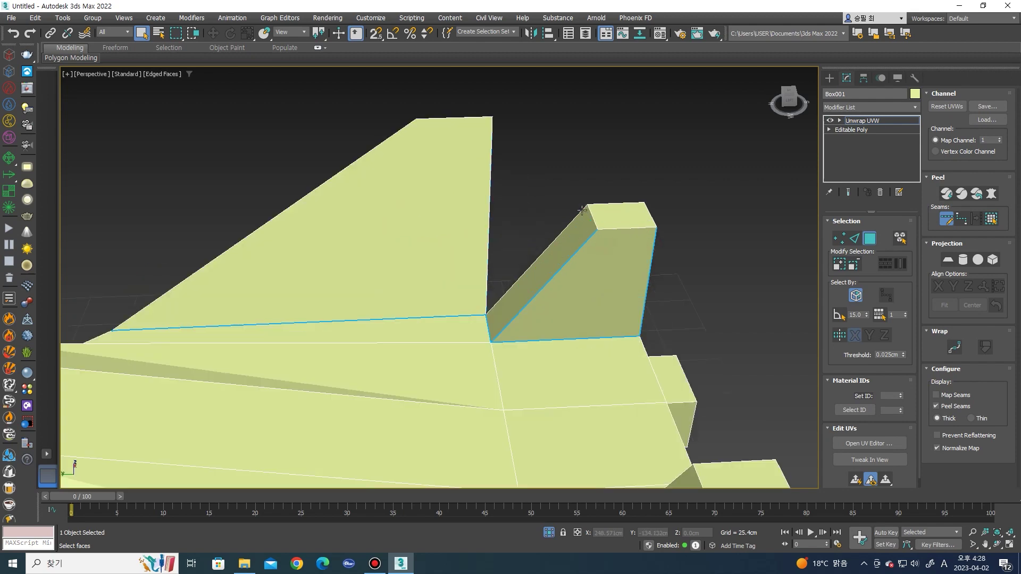
scroll(649, 217, down, 2)
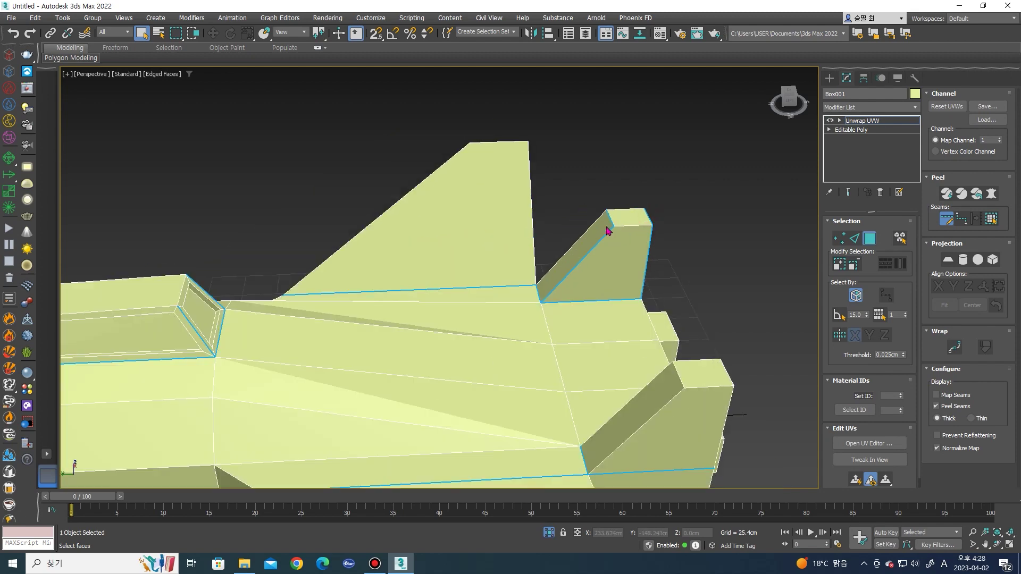
scroll(625, 248, down, 3)
Orbit around the rear fuselage block and exhaust boxes from several angles
alt+middle_drag(652, 250, 613, 293)
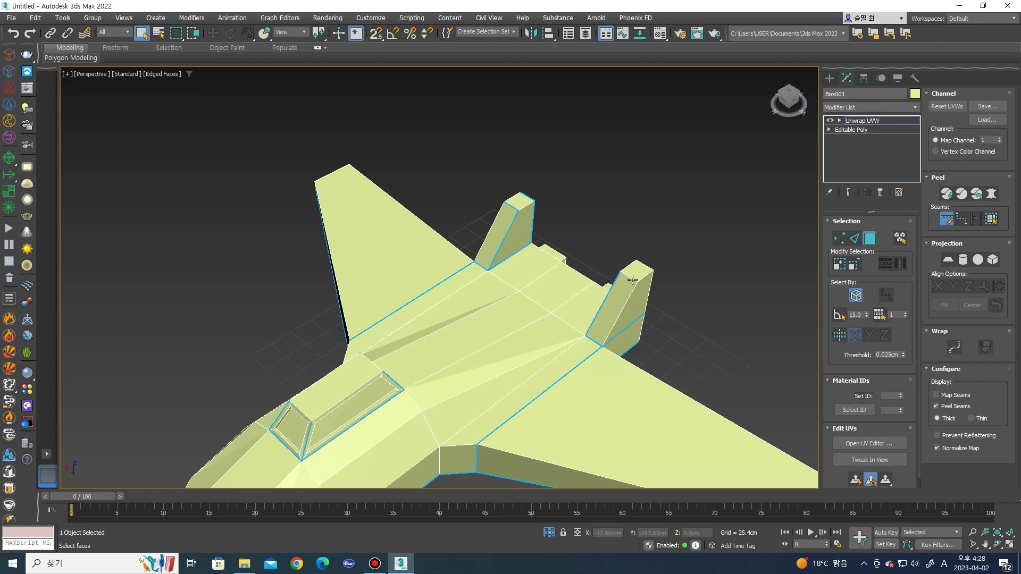
mouse_move(666, 269)
alt+middle_down()
mouse_move(558, 292)
mouse_move(483, 262)
alt+middle_up()
scroll(558, 292, down, 3)
scroll(386, 328, up, 3)
scroll(377, 323, down, 3)
mouse_move(399, 303)
alt+middle_down()
mouse_move(617, 300)
mouse_move(661, 256)
mouse_move(720, 222)
mouse_move(713, 251)
mouse_move(721, 235)
mouse_move(621, 199)
alt+middle_up()
scroll(433, 254, up, 3)
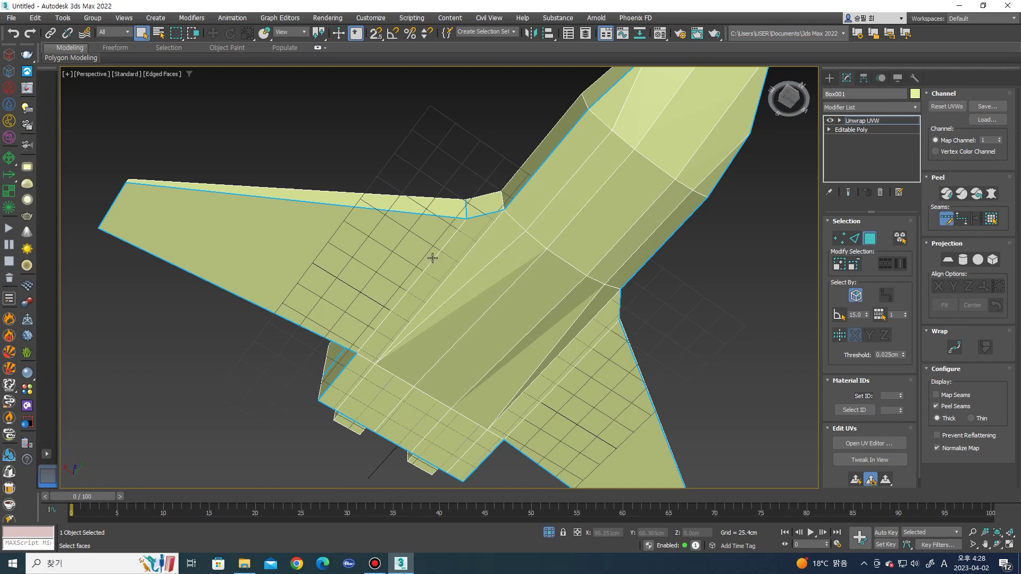
scroll(607, 324, down, 5)
mouse_move(607, 323)
alt+middle_down()
mouse_move(547, 358)
mouse_move(519, 360)
mouse_move(695, 338)
mouse_move(388, 312)
alt+middle_up()
scroll(519, 360, up, 2)
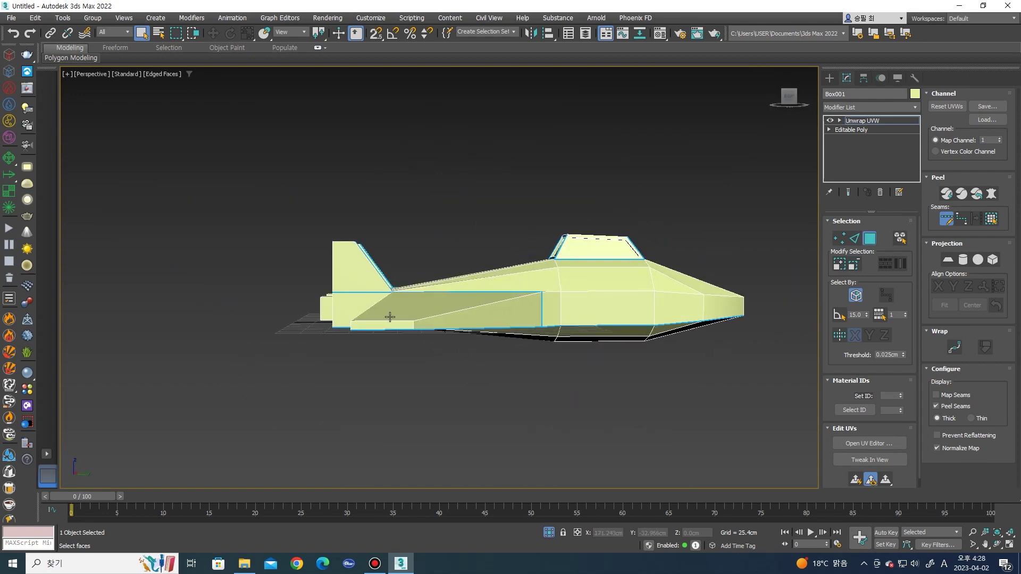
scroll(426, 326, up, 3)
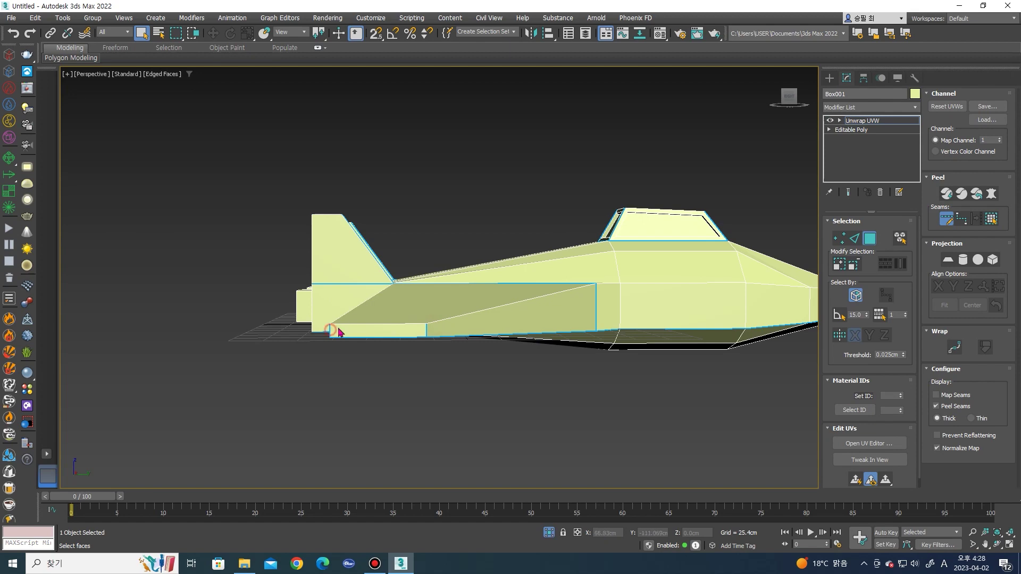
scroll(339, 332, down, 3)
mouse_move(404, 303)
alt+middle_down()
mouse_move(720, 319)
mouse_move(511, 344)
alt+middle_up()
scroll(510, 344, up, 4)
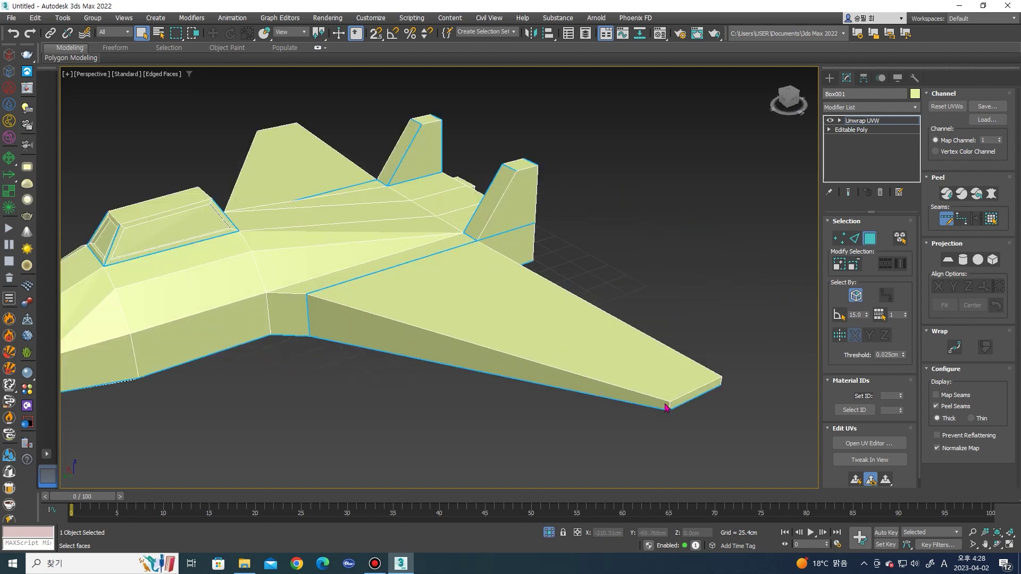
scroll(723, 393, up, 2)
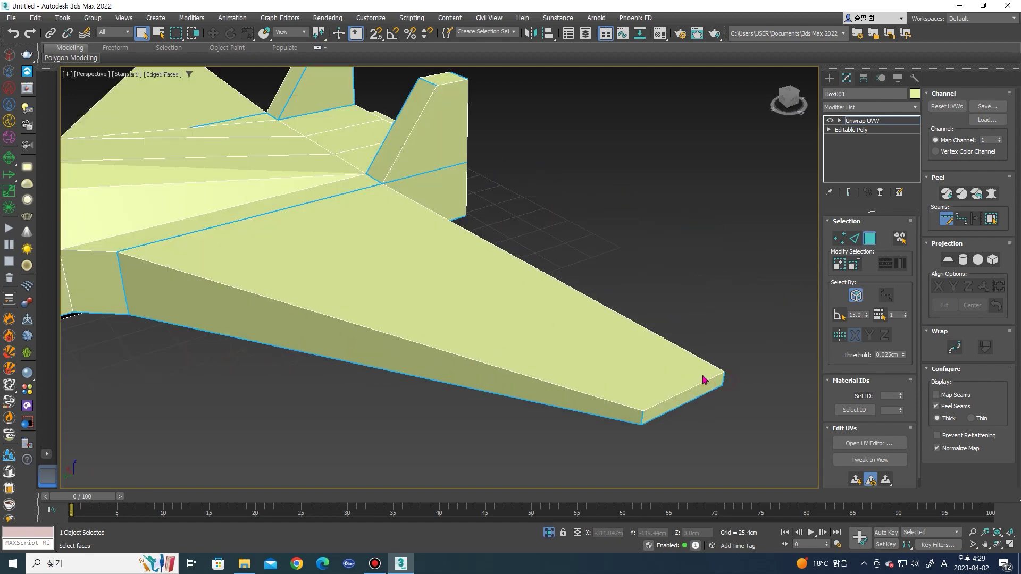
scroll(581, 337, down, 4)
mouse_move(581, 337)
alt+middle_down()
mouse_move(529, 337)
mouse_move(581, 353)
alt+middle_up()
scroll(566, 343, up, 4)
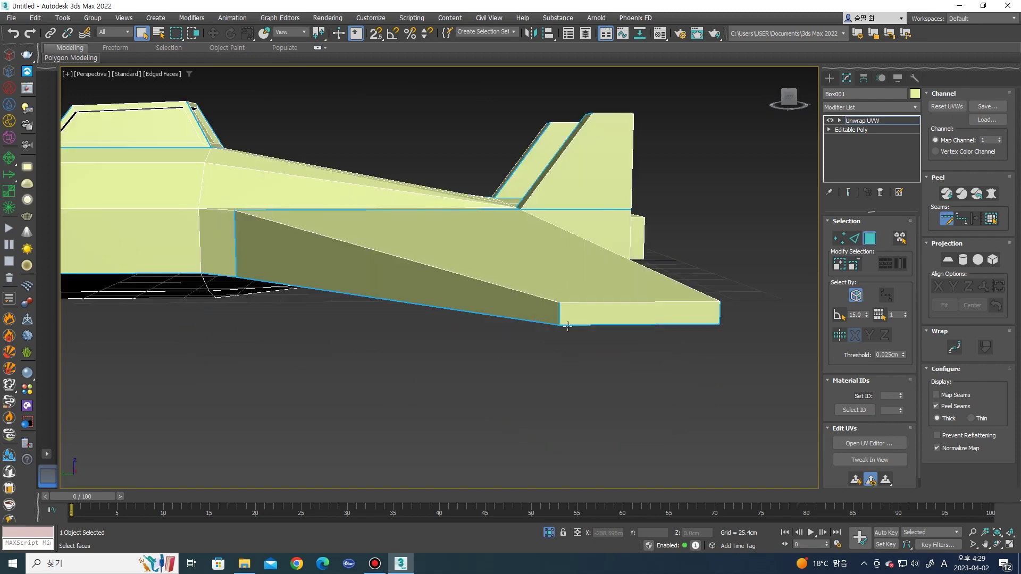
scroll(665, 317, down, 4)
alt+middle_drag(665, 317, 465, 335)
scroll(465, 335, up, 4)
scroll(399, 318, down, 2)
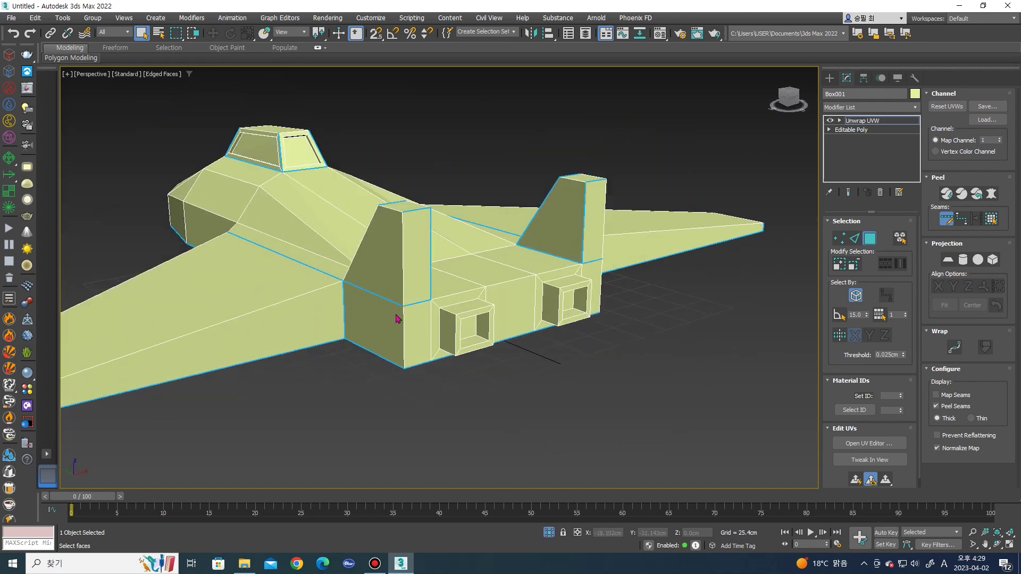
mouse_move(434, 306)
alt+middle_down()
mouse_move(418, 333)
mouse_move(421, 295)
alt+middle_up()
scroll(467, 343, down, 2)
alt+middle_drag(361, 277, 422, 296)
scroll(417, 334, up, 3)
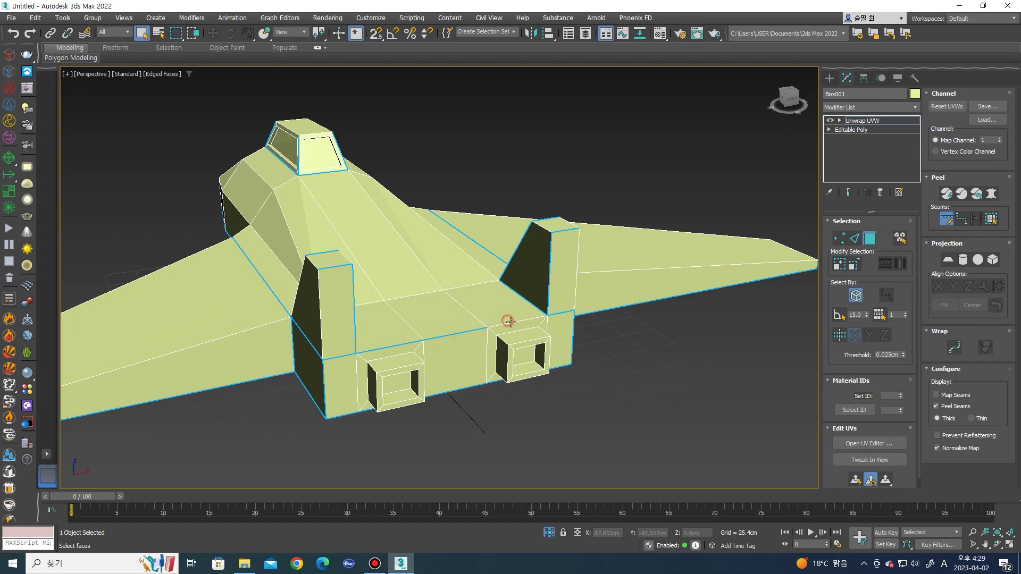
scroll(546, 314, down, 2)
alt+middle_drag(531, 319, 505, 331)
scroll(513, 335, up, 2)
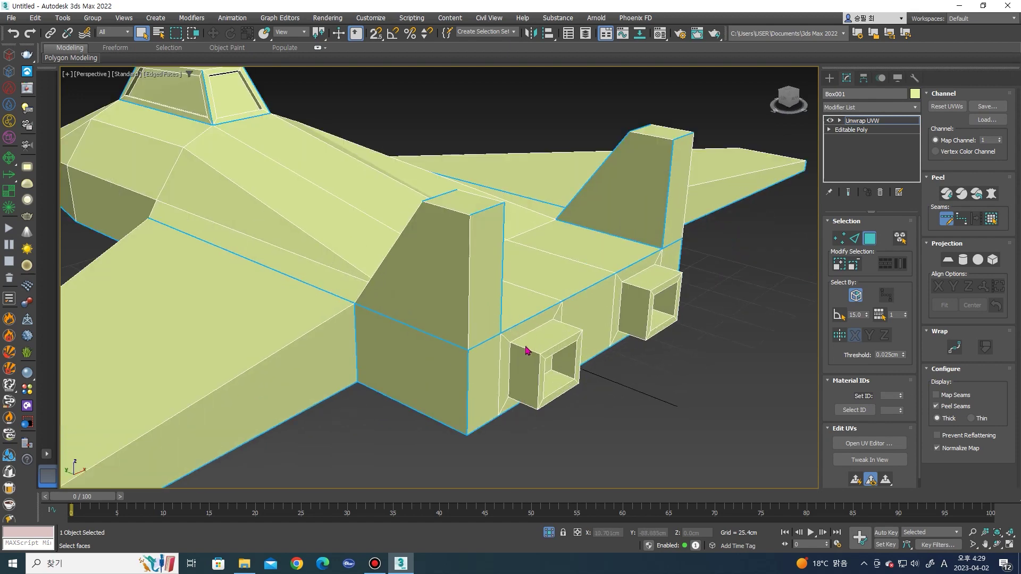
scroll(510, 356, up, 2)
mouse_move(519, 332)
alt+middle_down()
mouse_move(449, 321)
mouse_move(661, 326)
mouse_move(442, 340)
alt+middle_up()
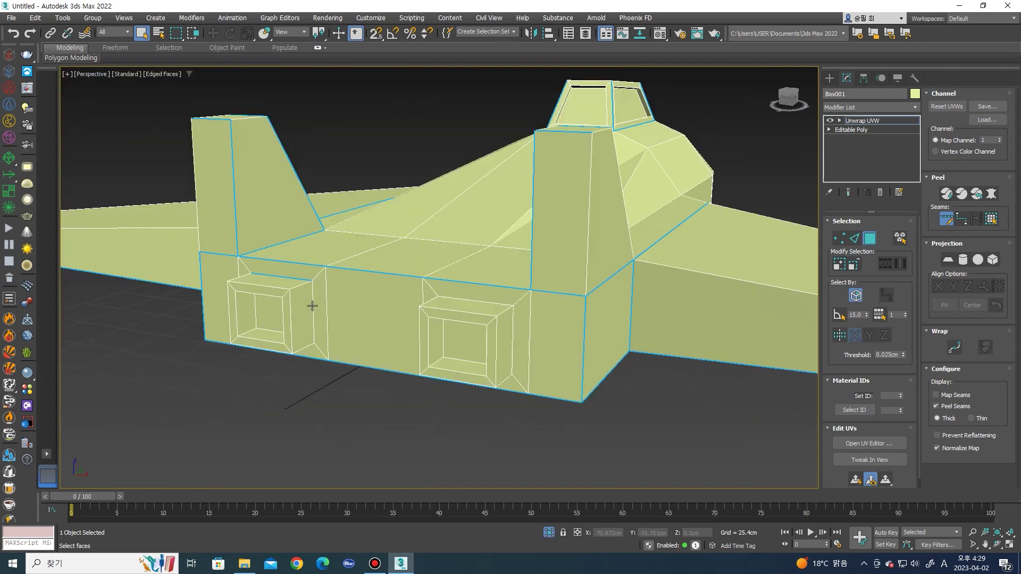
Orbit and zoom around the rear exhaust boxes, viewing their undersides and corners
mouse_move(329, 317)
alt+middle_down()
mouse_move(282, 424)
mouse_move(433, 294)
alt+middle_up()
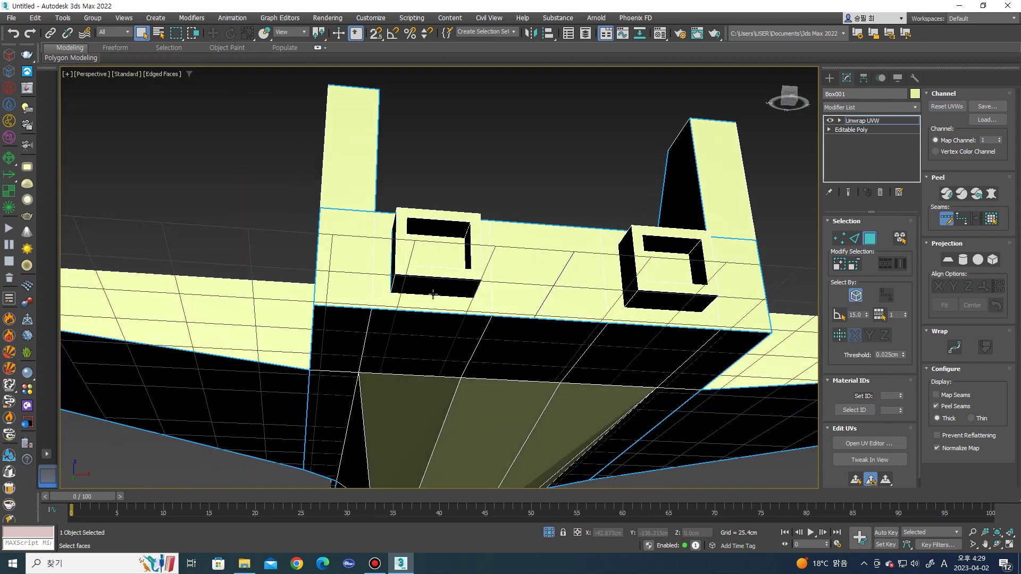
mouse_move(659, 308)
alt+middle_down()
mouse_move(684, 257)
mouse_move(470, 334)
mouse_move(519, 417)
mouse_move(551, 416)
mouse_move(542, 426)
mouse_move(473, 365)
alt+middle_up()
scroll(483, 371, up, 3)
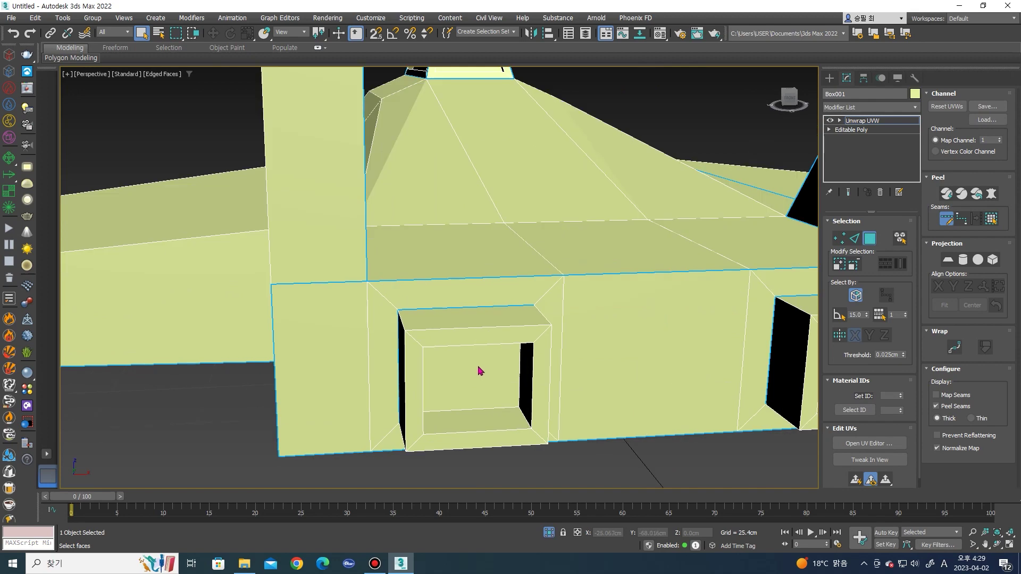
scroll(457, 376, down, 4)
scroll(351, 253, up, 3)
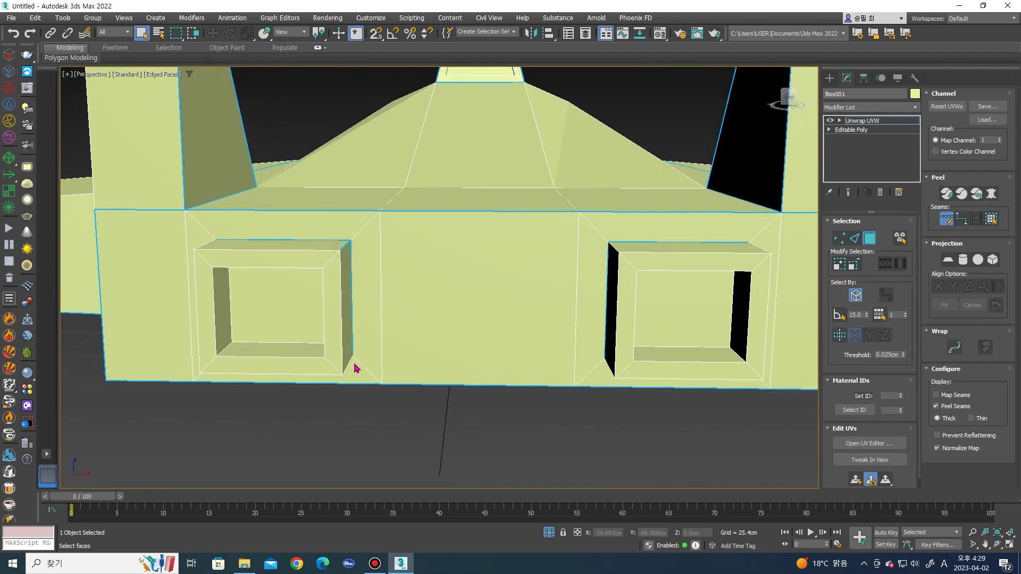
scroll(356, 367, up, 2)
scroll(353, 358, down, 2)
mouse_move(353, 358)
alt+middle_down()
mouse_move(427, 308)
mouse_move(270, 350)
mouse_move(449, 287)
alt+middle_up()
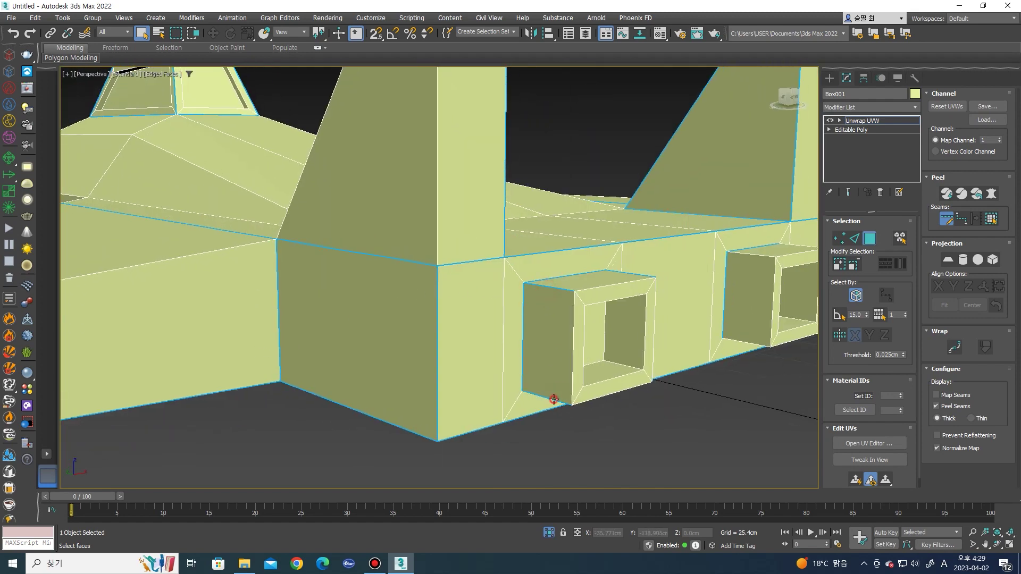
scroll(553, 399, down, 3)
alt+middle_drag(548, 399, 503, 405)
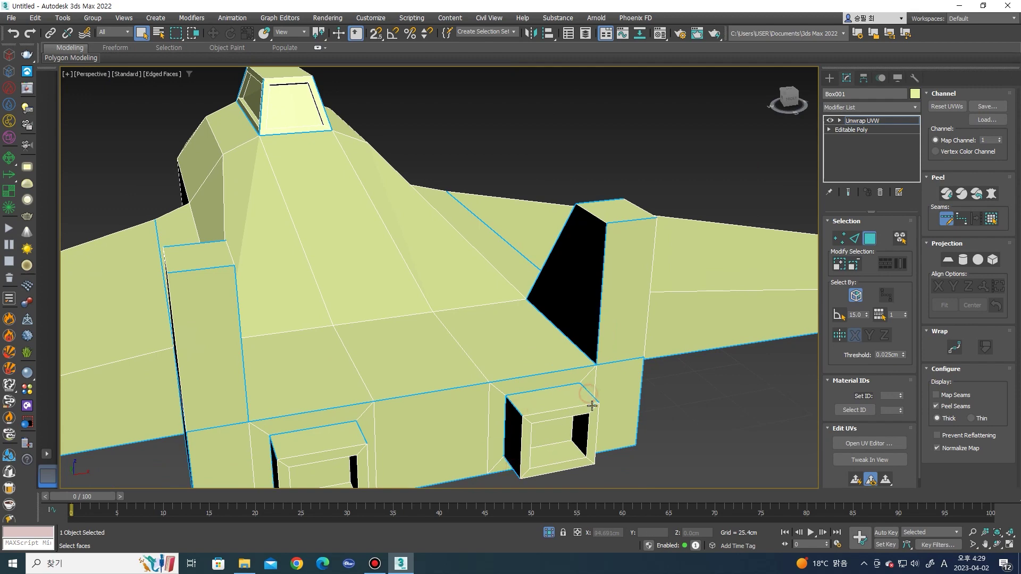
scroll(594, 401, down, 3)
mouse_move(464, 406)
alt+middle_down()
mouse_move(365, 337)
mouse_move(308, 233)
mouse_move(456, 315)
alt+middle_up()
scroll(306, 233, down, 3)
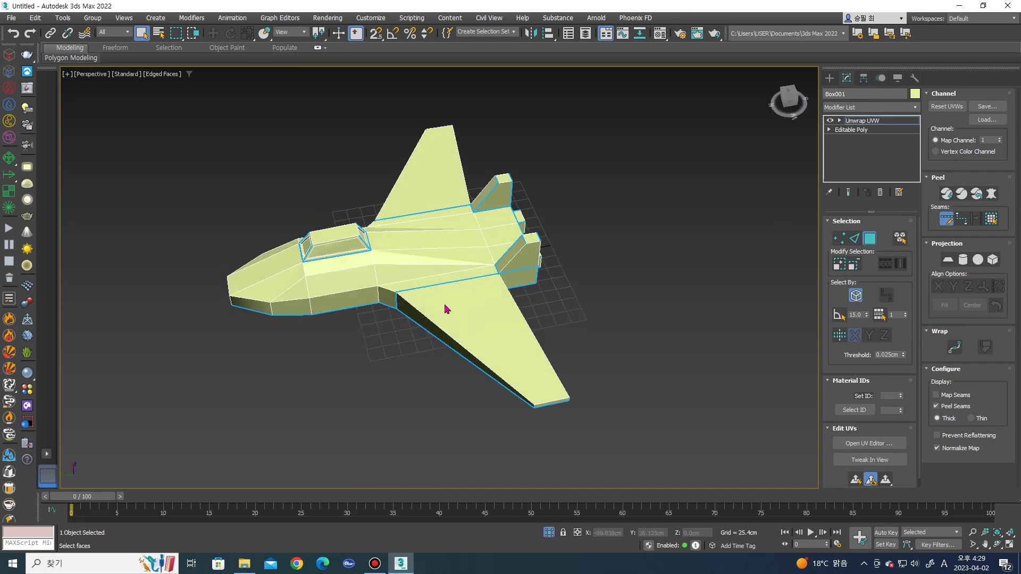
In Polygon mode, pick a fuselage face and expand the selection out to the fuselage seams
key(3)
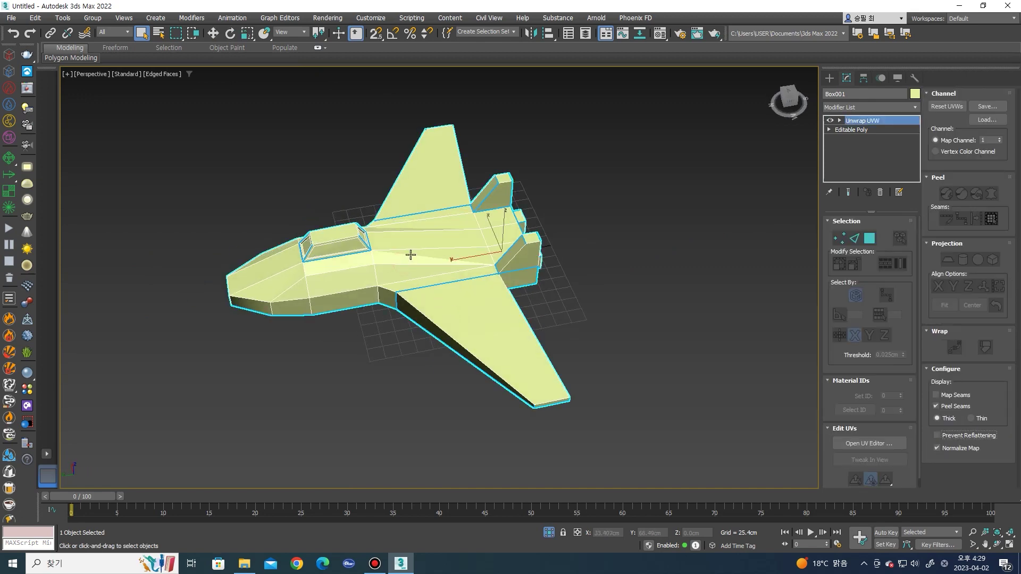
key(3)
click(404, 254)
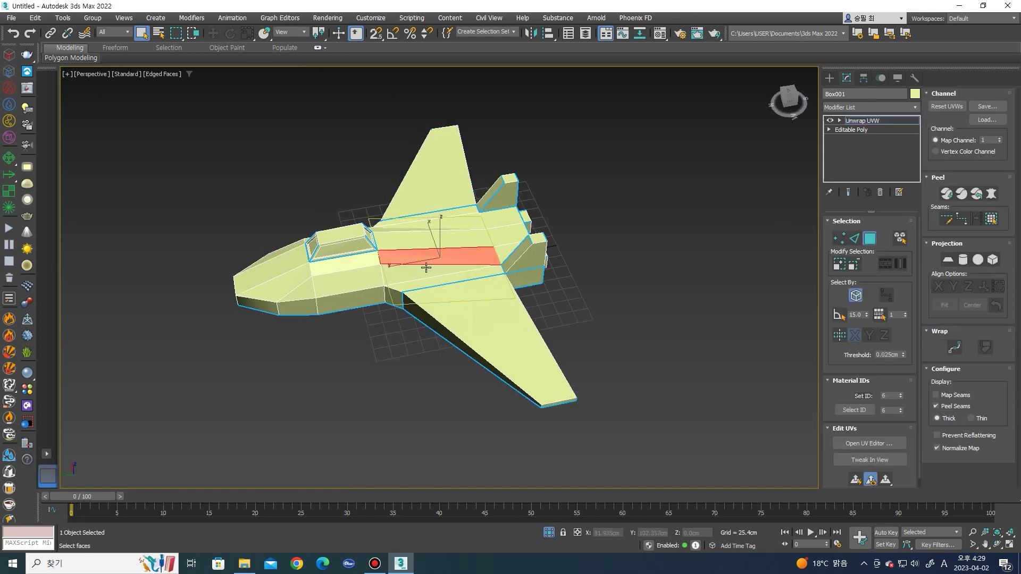
scroll(413, 256, up, 3)
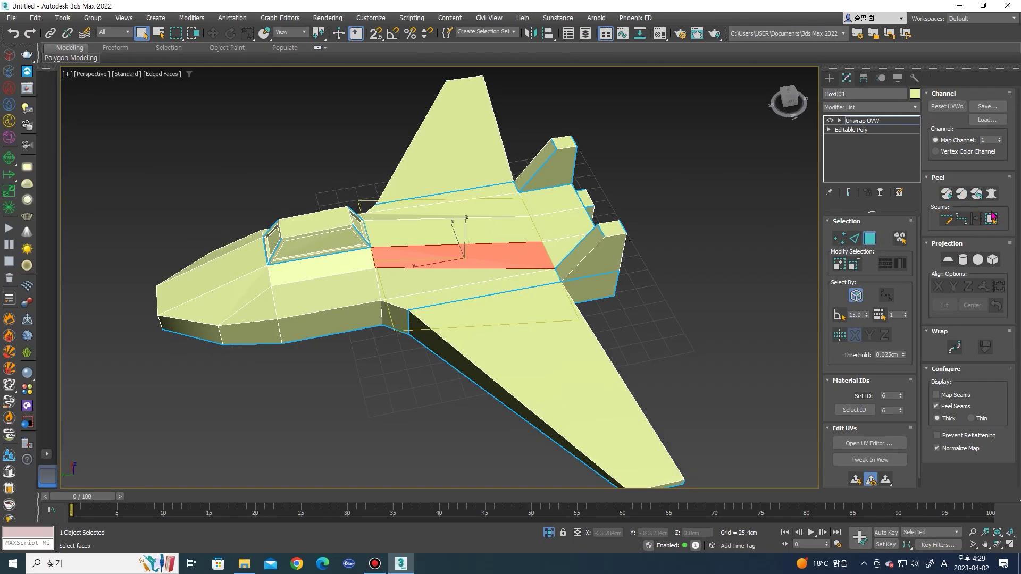
click(992, 218)
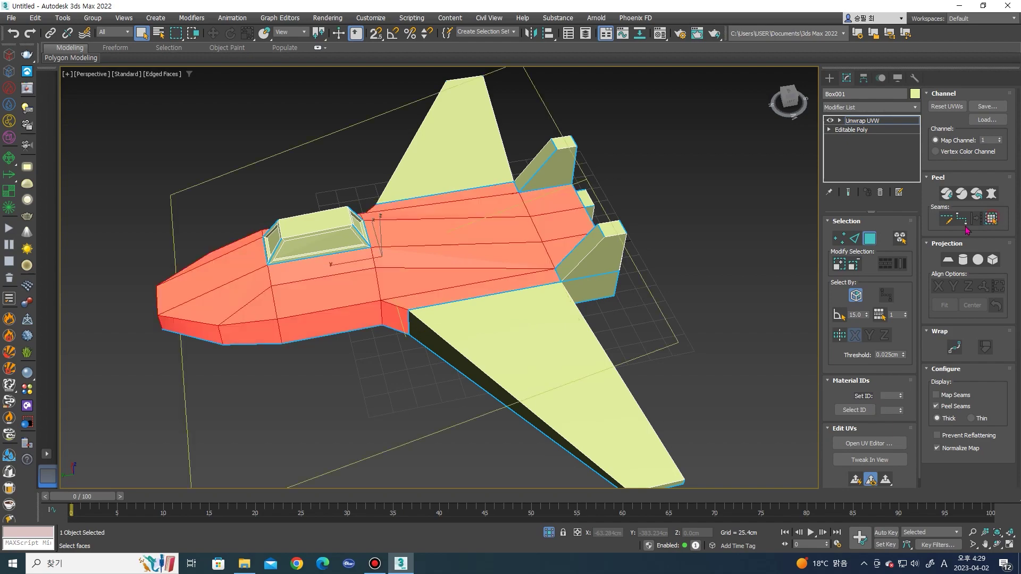
mouse_move(715, 275)
alt+middle_down()
mouse_move(723, 223)
mouse_move(777, 277)
mouse_move(693, 300)
mouse_move(678, 289)
mouse_move(686, 257)
mouse_move(747, 288)
alt+middle_up()
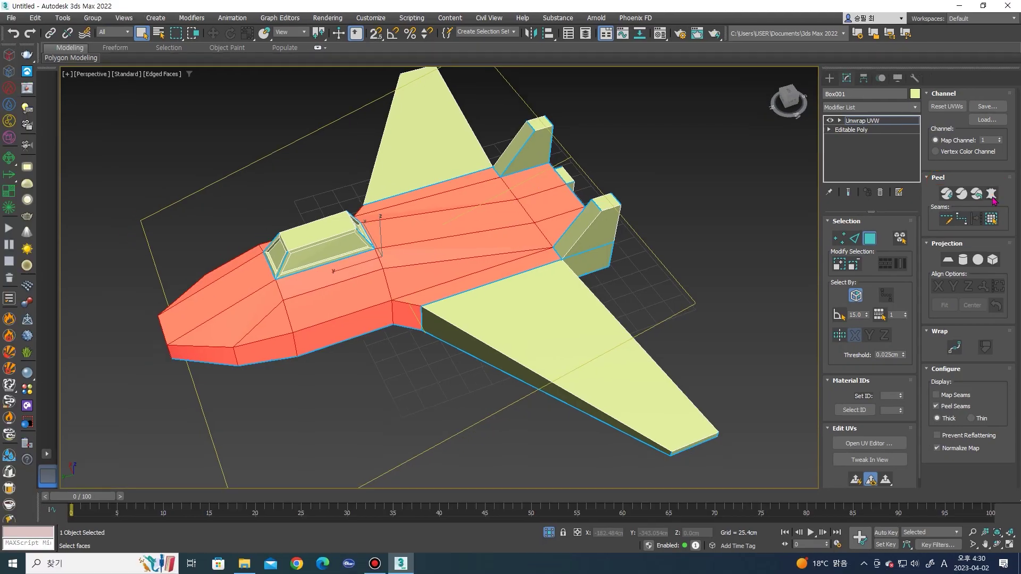
Pelt, relax and commit the fuselage faces into one flat UV island, then deselect them
click(991, 194)
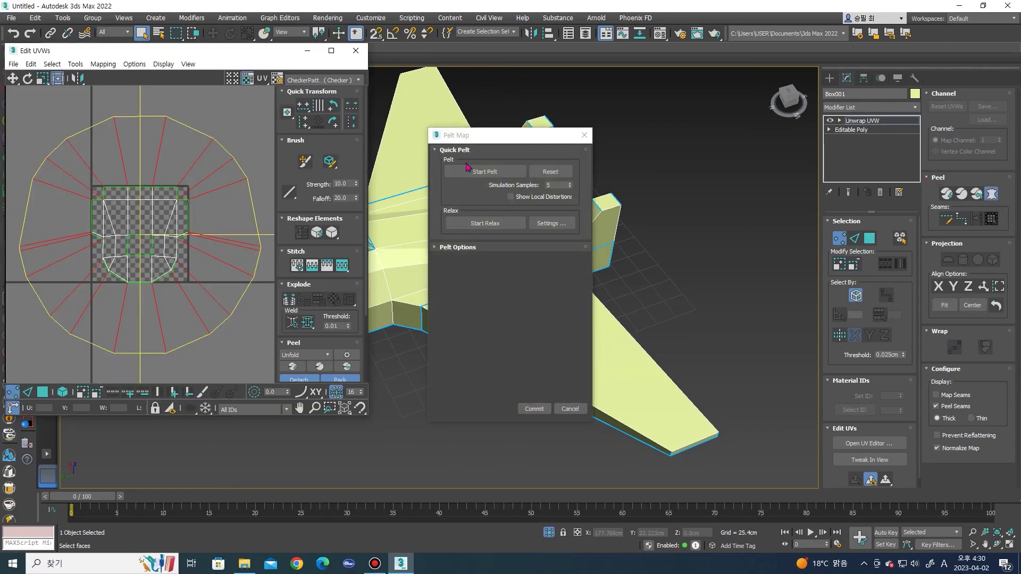
click(492, 170)
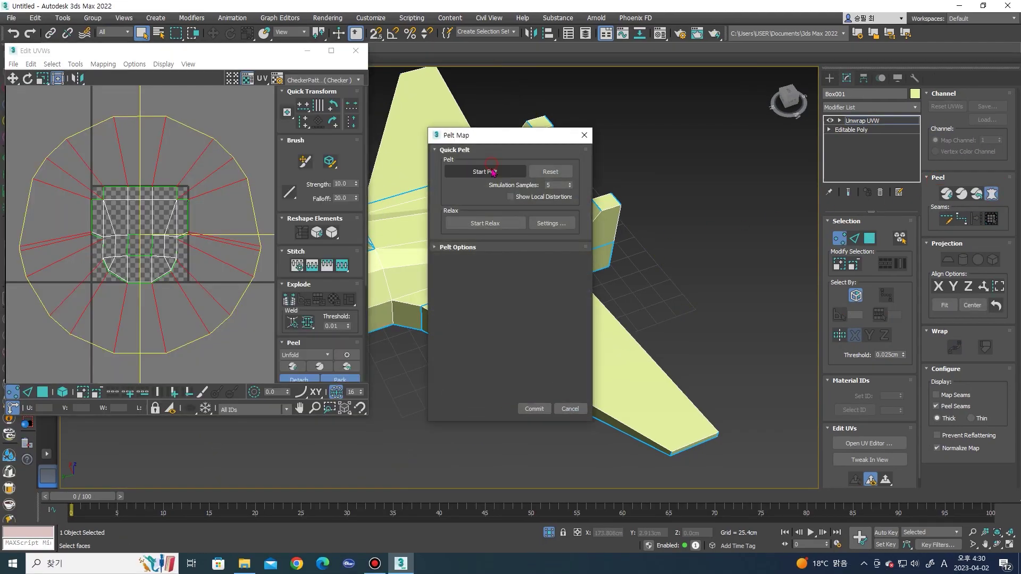
click(481, 223)
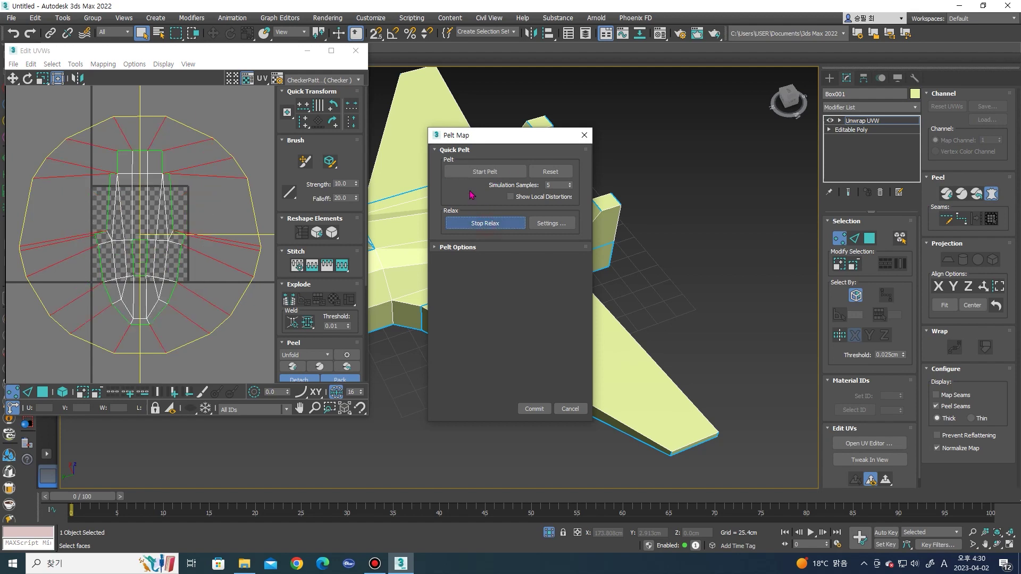
click(542, 414)
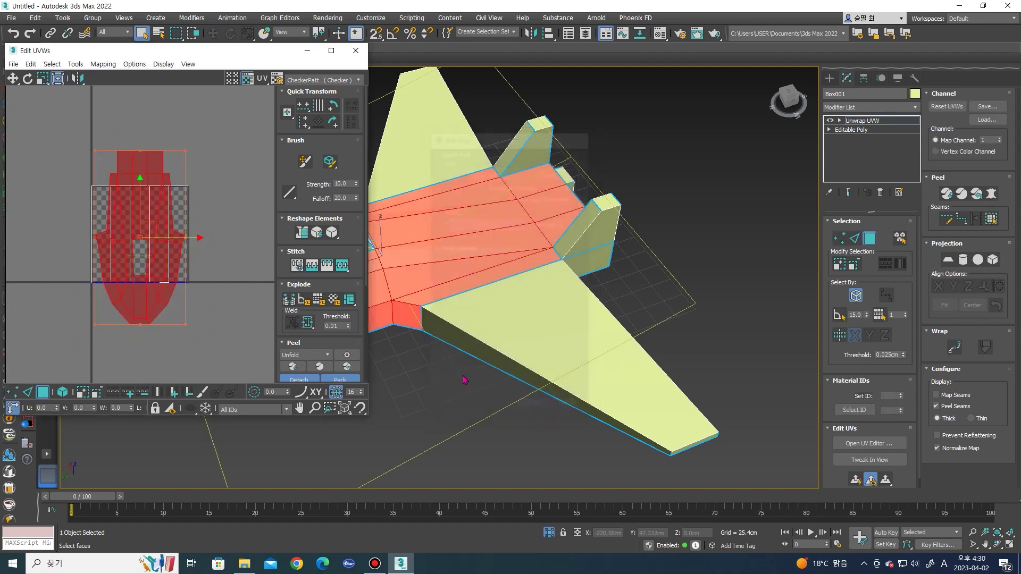
scroll(260, 277, up, 2)
mouse_move(440, 269)
alt+middle_down()
mouse_move(571, 314)
mouse_move(533, 197)
alt+middle_up()
middle_drag(238, 235, 163, 250)
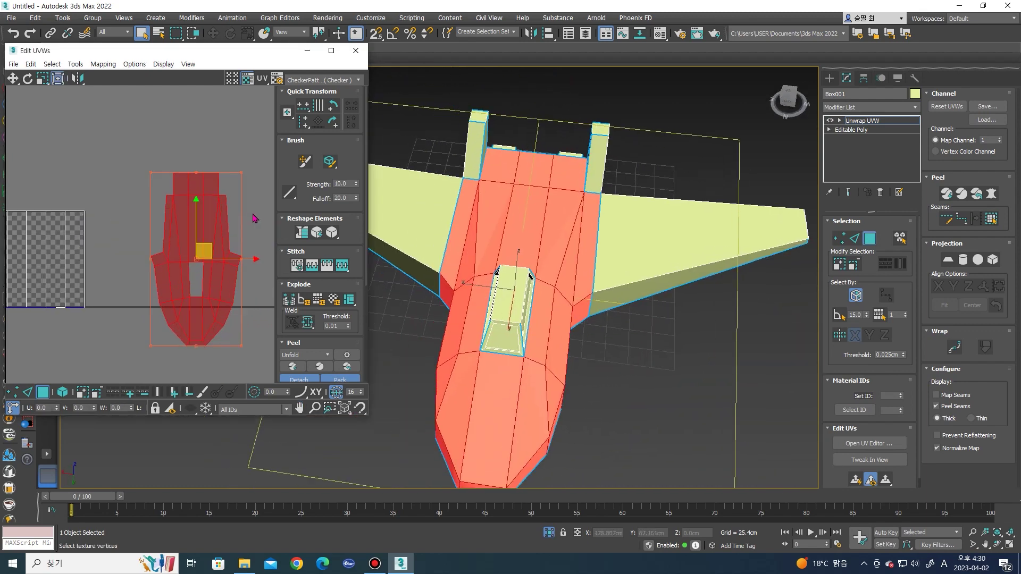
key(ctrl+d)
scroll(603, 275, down, 2)
mouse_move(603, 275)
alt+middle_down()
mouse_move(650, 285)
mouse_move(733, 272)
alt+middle_up()
Select the right wing's top face and start pelting and relaxing its UVs
click(650, 285)
click(991, 193)
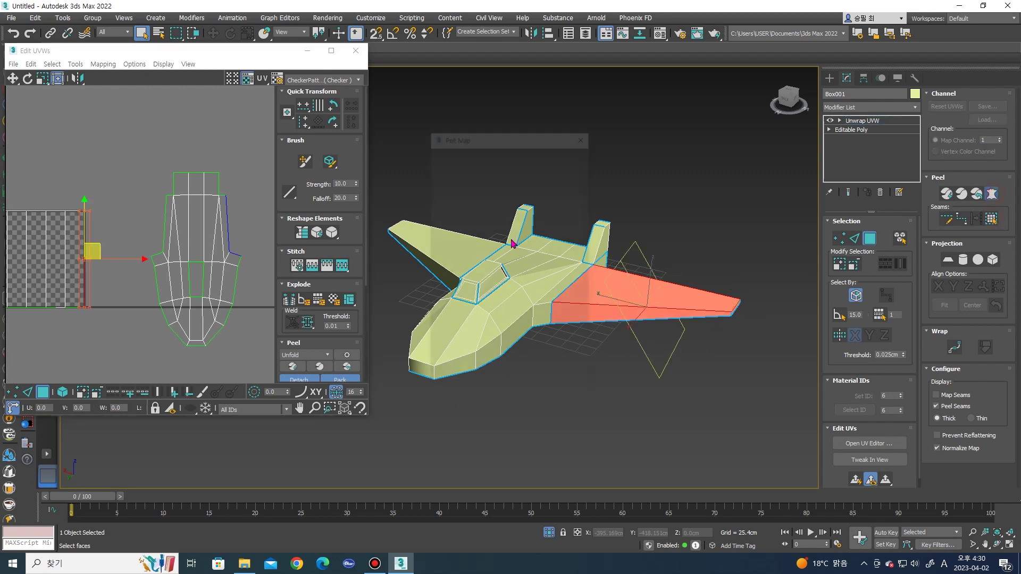
click(485, 171)
click(489, 224)
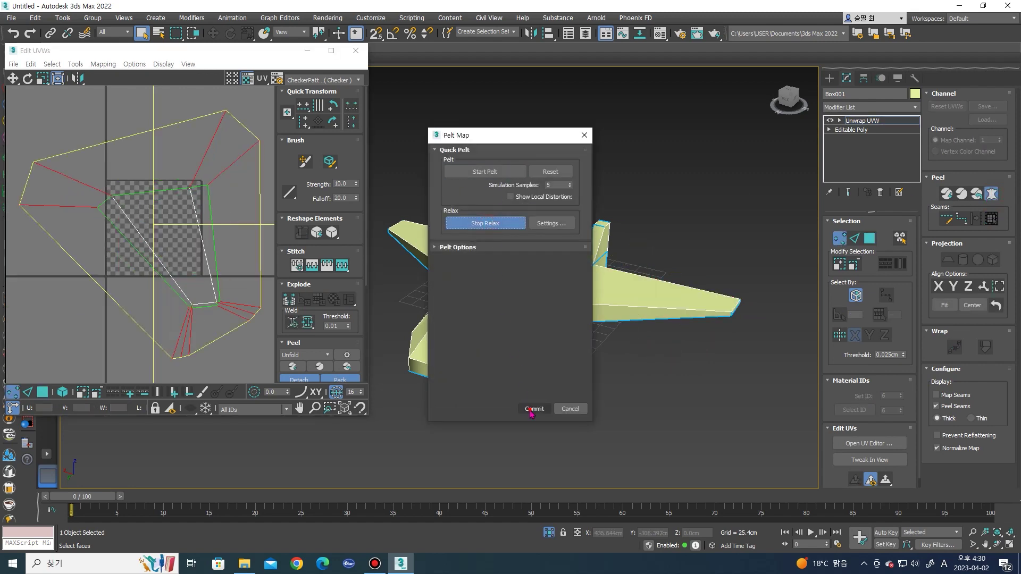
Commit the wing pelt and move the wing UV island toward the lower right
click(534, 409)
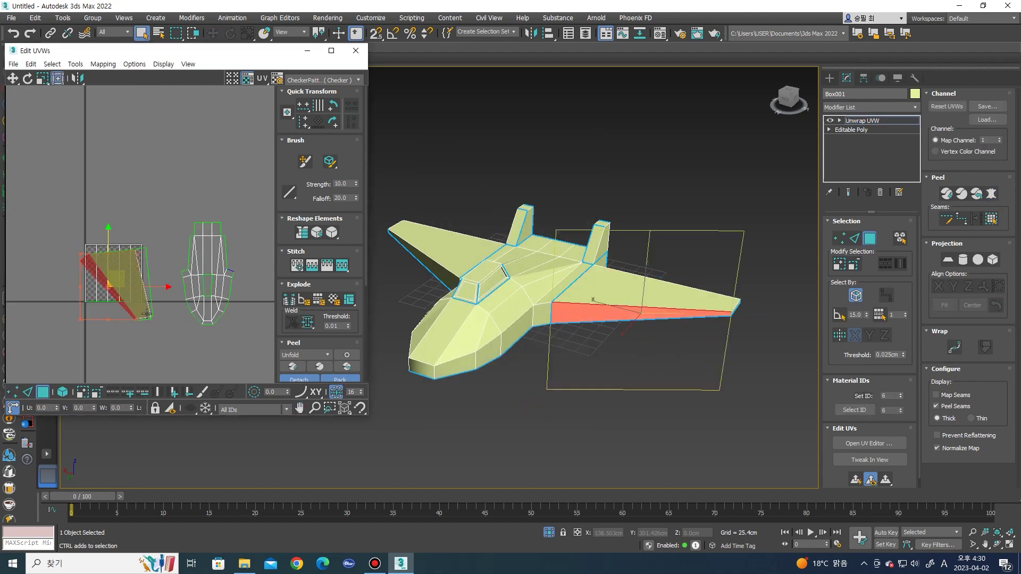
click(141, 315)
click(63, 392)
click(139, 316)
drag(141, 315, 287, 381)
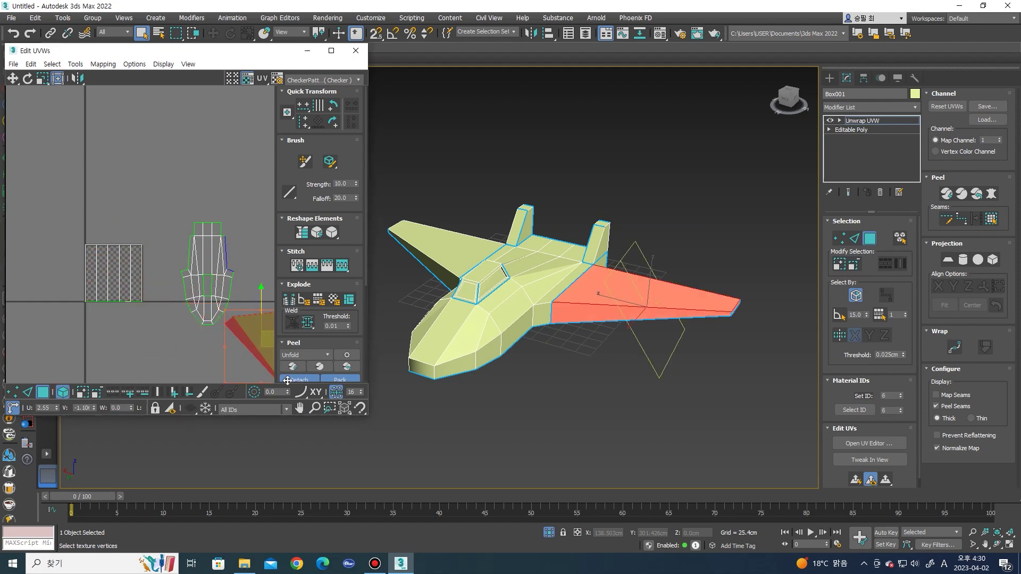
mouse_move(661, 319)
alt+middle_down()
mouse_move(526, 386)
mouse_move(665, 340)
alt+middle_up()
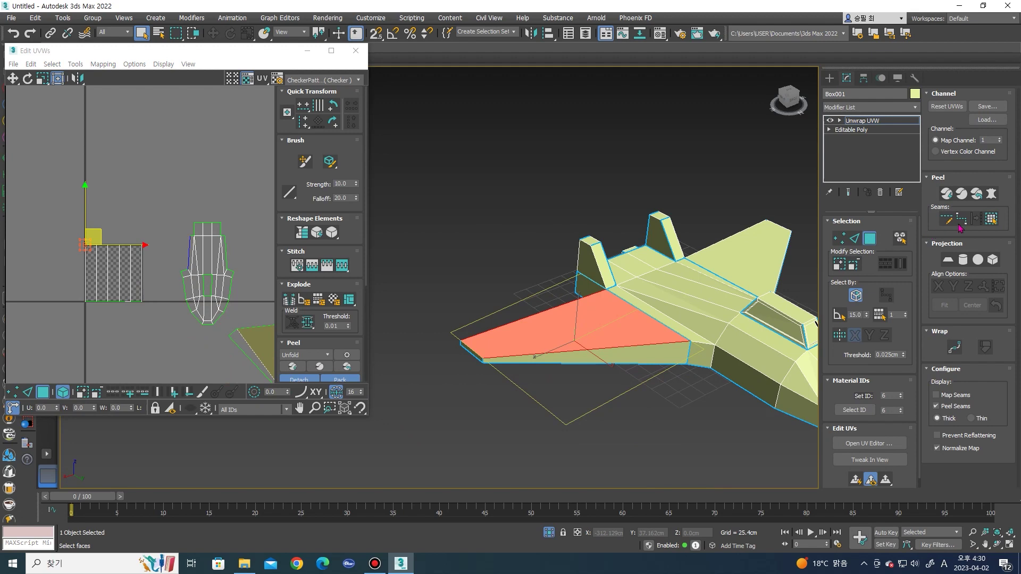
Pelt, relax and commit another wing face as its own UV island
click(991, 194)
click(485, 171)
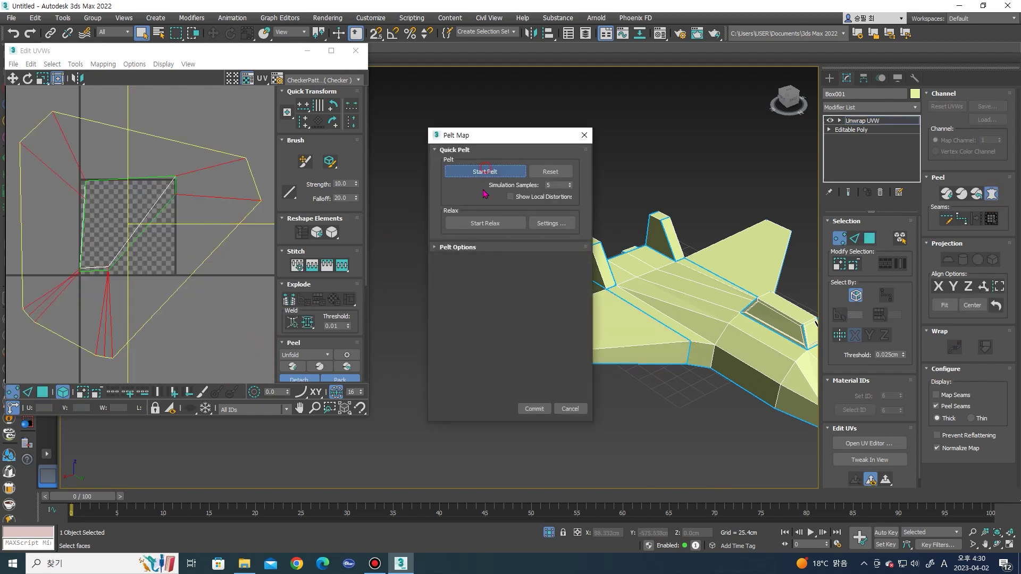
click(484, 223)
click(534, 408)
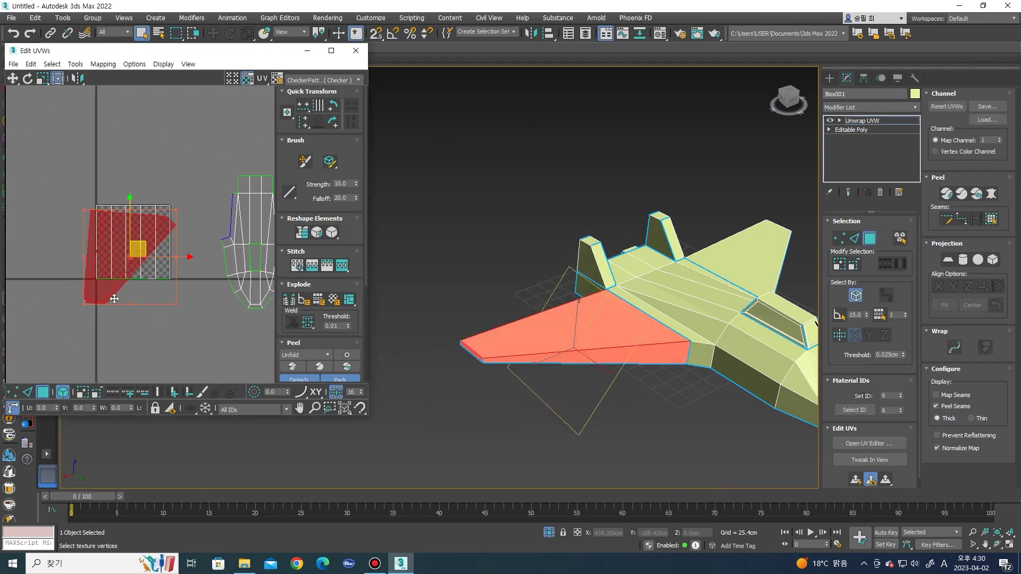
Select the nose faces up to their seams and flatten them into a relaxed UV island
alt+middle_drag(597, 251, 606, 274)
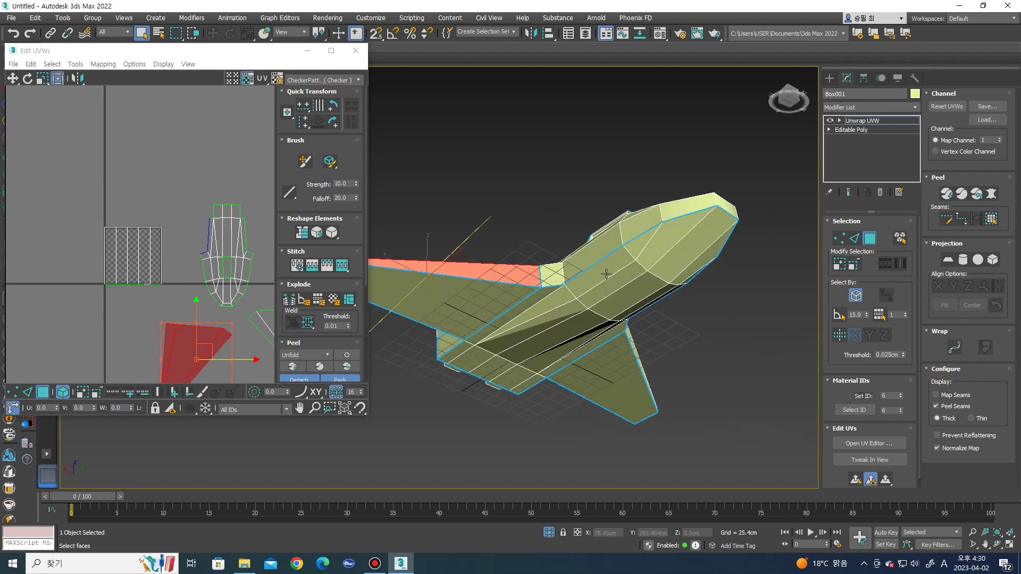
click(606, 274)
click(700, 250)
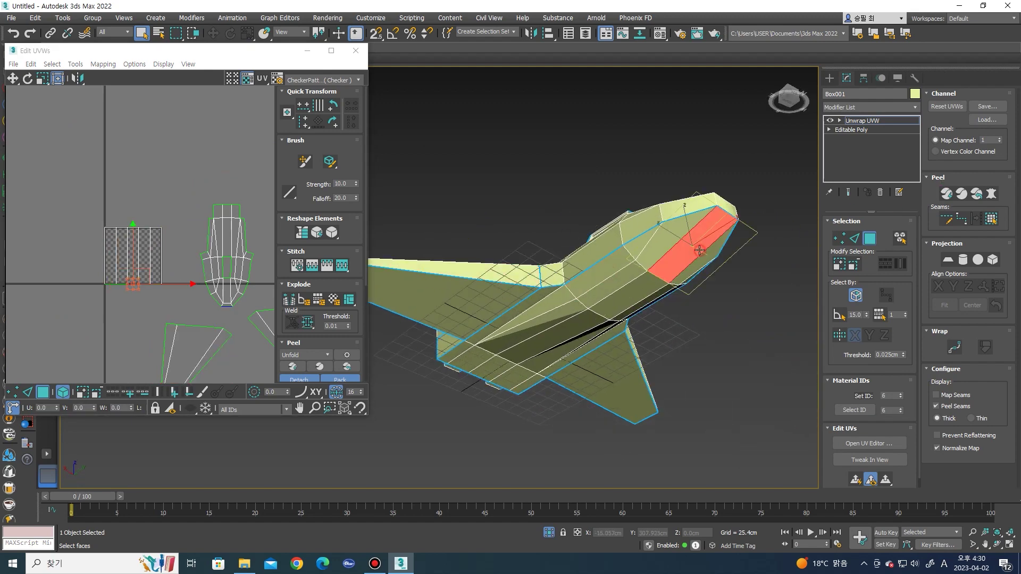
click(1000, 219)
click(991, 194)
click(485, 172)
click(493, 222)
click(534, 408)
Flatten the wing's underside face into a relaxed UV island
alt+middle_drag(564, 298, 627, 314)
click(498, 310)
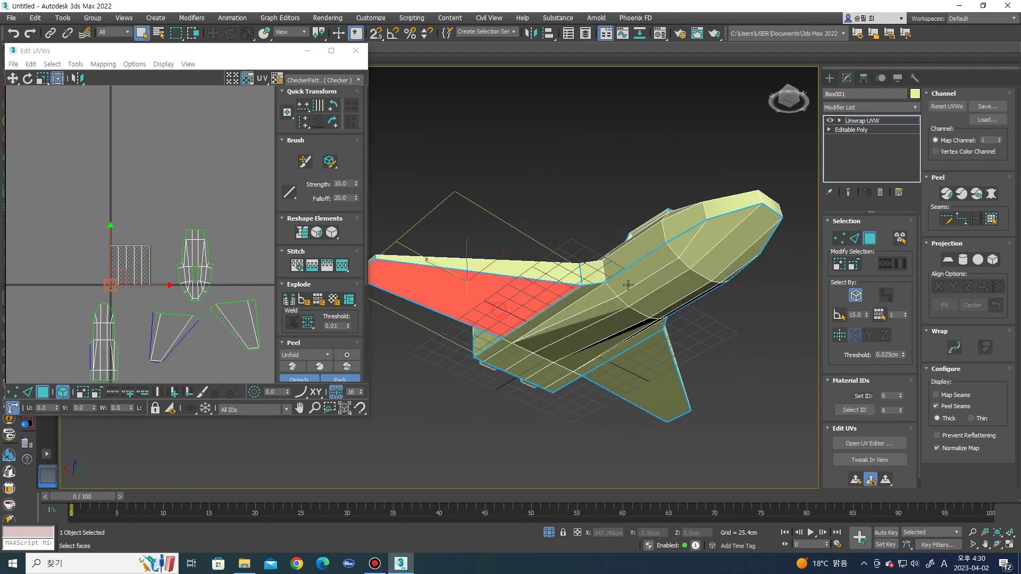
click(991, 193)
click(485, 171)
click(493, 223)
click(534, 408)
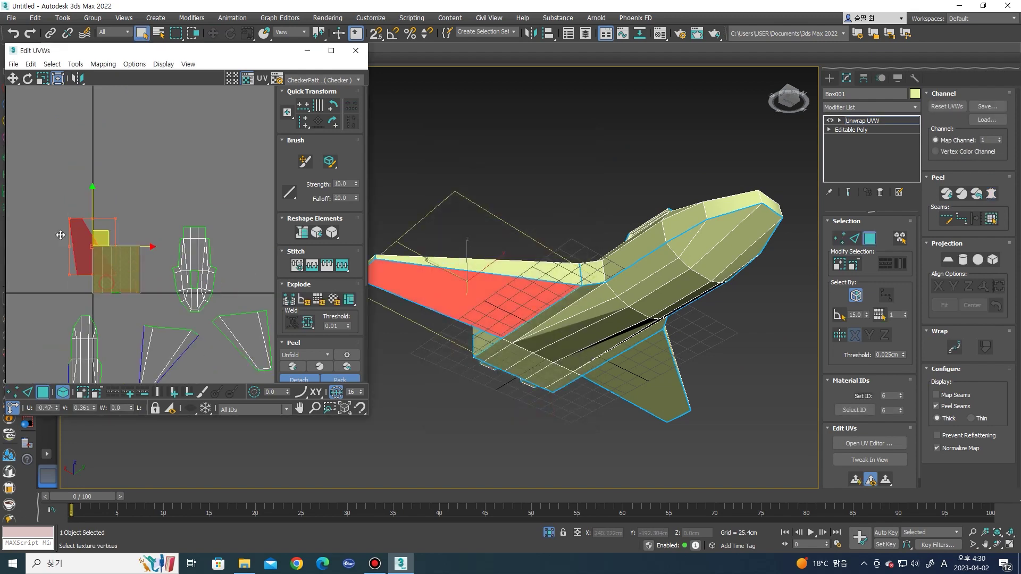
Flatten the lower fin face into a UV island and move it up beside the others
click(633, 353)
click(991, 194)
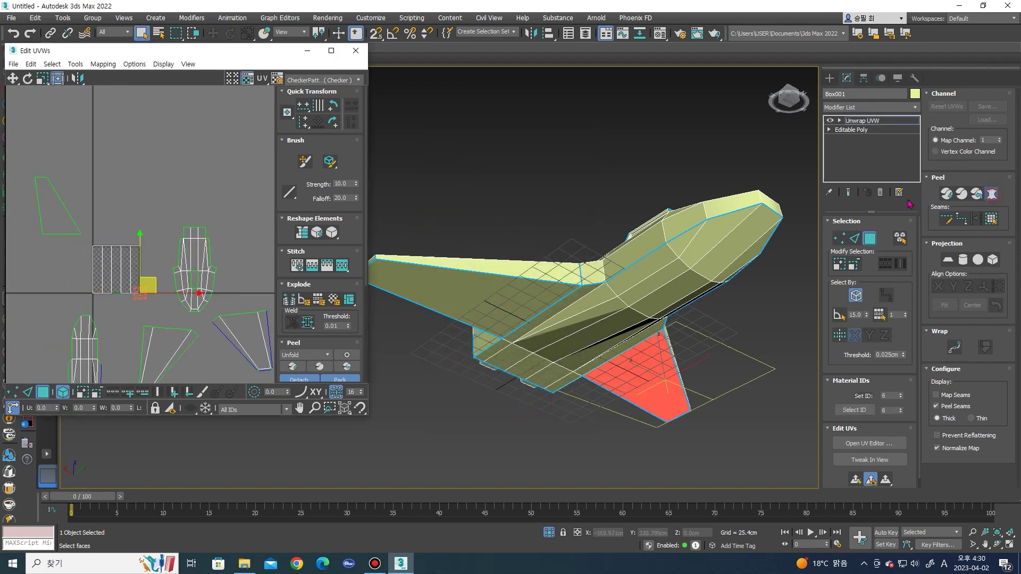
click(501, 173)
click(485, 223)
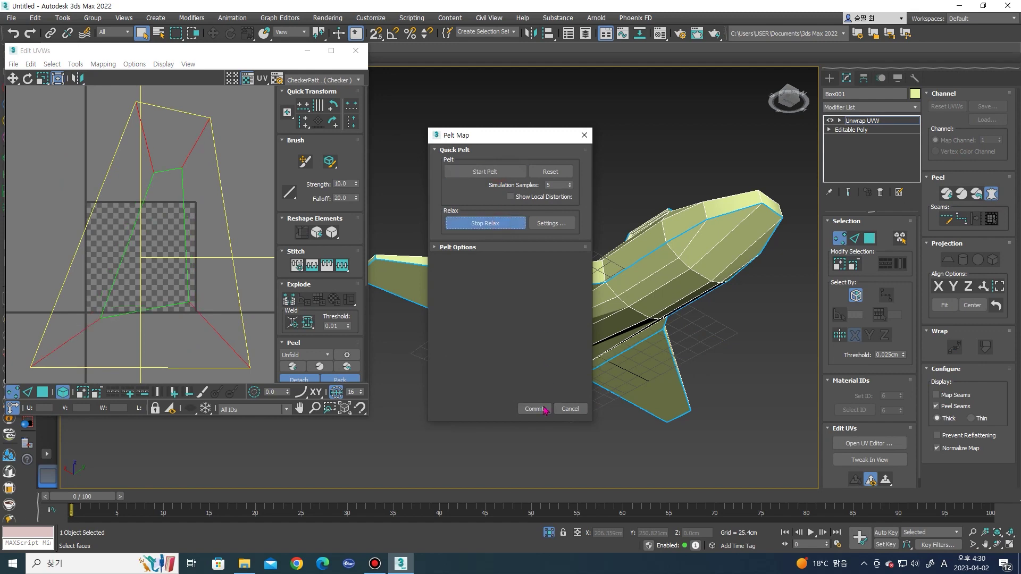
click(533, 408)
drag(132, 303, 162, 217)
scroll(663, 234, down, 3)
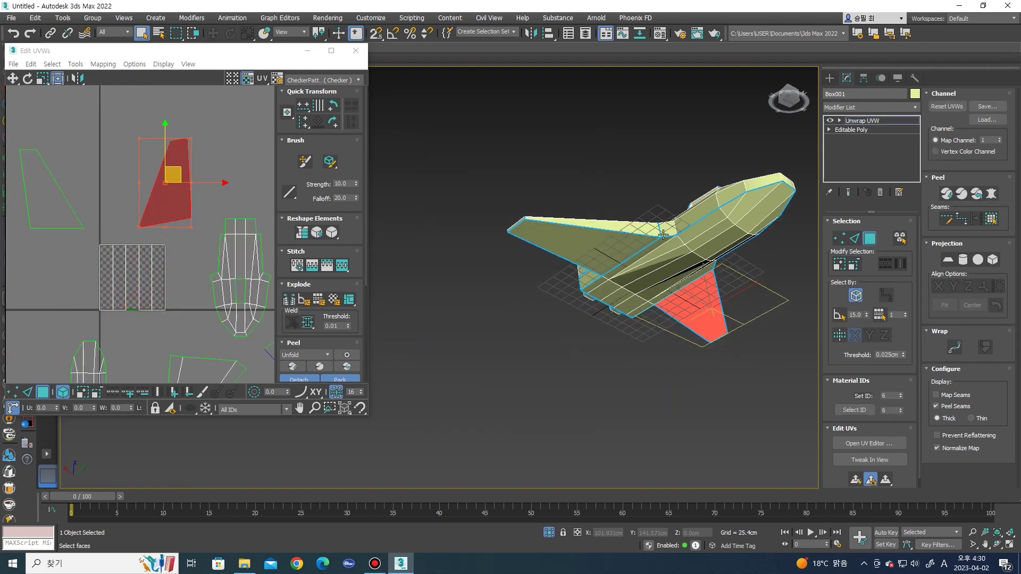
alt+middle_drag(679, 250, 747, 272)
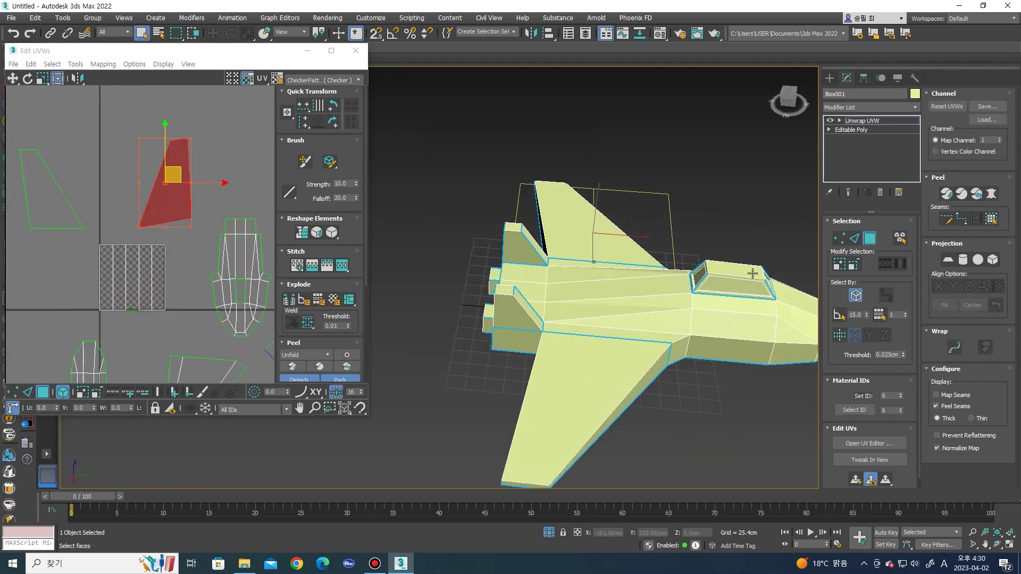
Pelt, relax and commit the cockpit top face as its own UV island
click(747, 282)
click(991, 193)
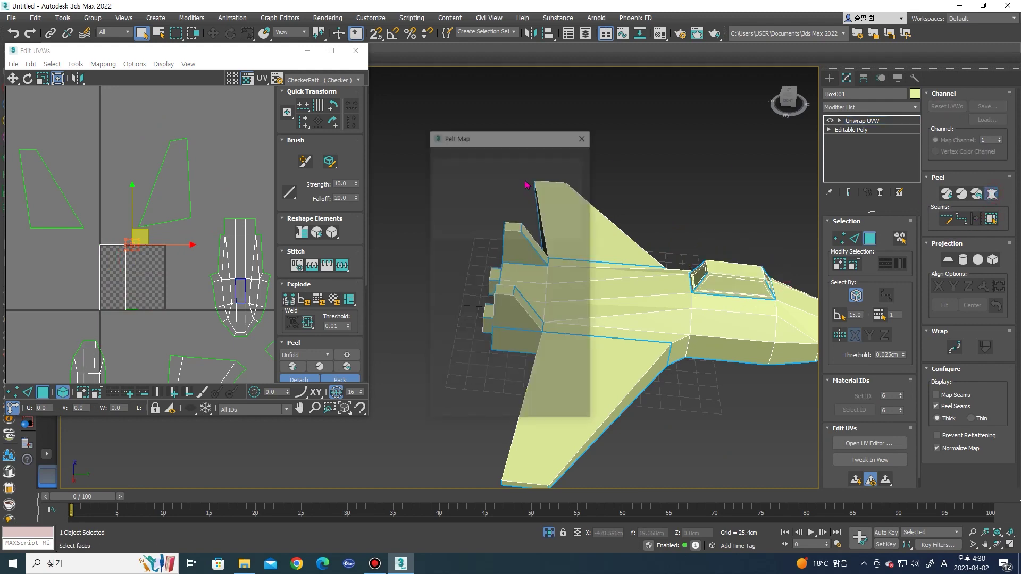
click(485, 171)
click(500, 222)
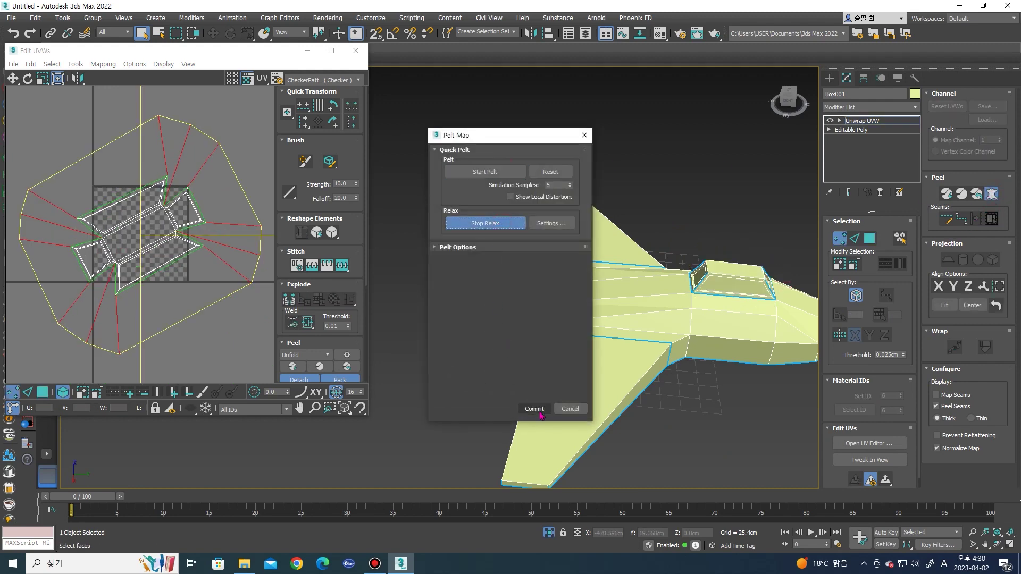
click(534, 408)
Select the rear box faces up to their seams and flatten them into a relaxed island
alt+middle_drag(612, 250, 652, 257)
click(667, 185)
click(991, 218)
click(991, 193)
click(479, 173)
click(485, 223)
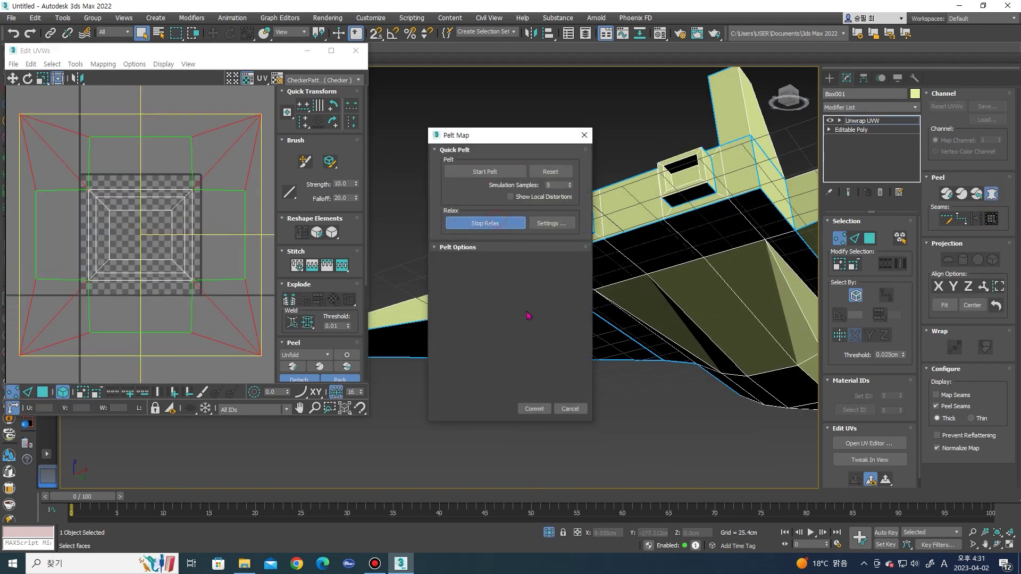
click(533, 409)
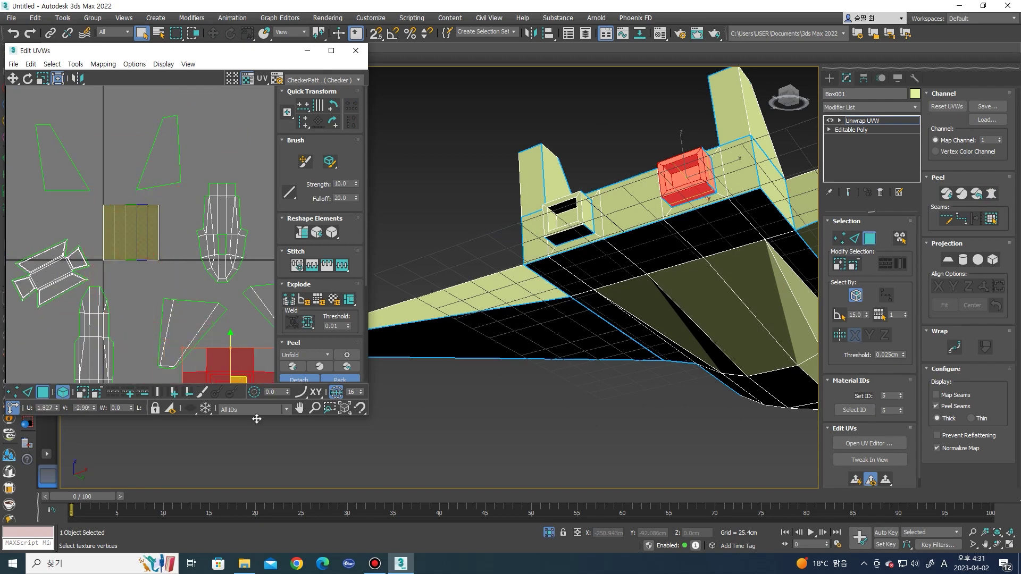
Flatten the rear's left inset face and move its island up and right
alt+middle_drag(609, 263, 545, 156)
click(547, 184)
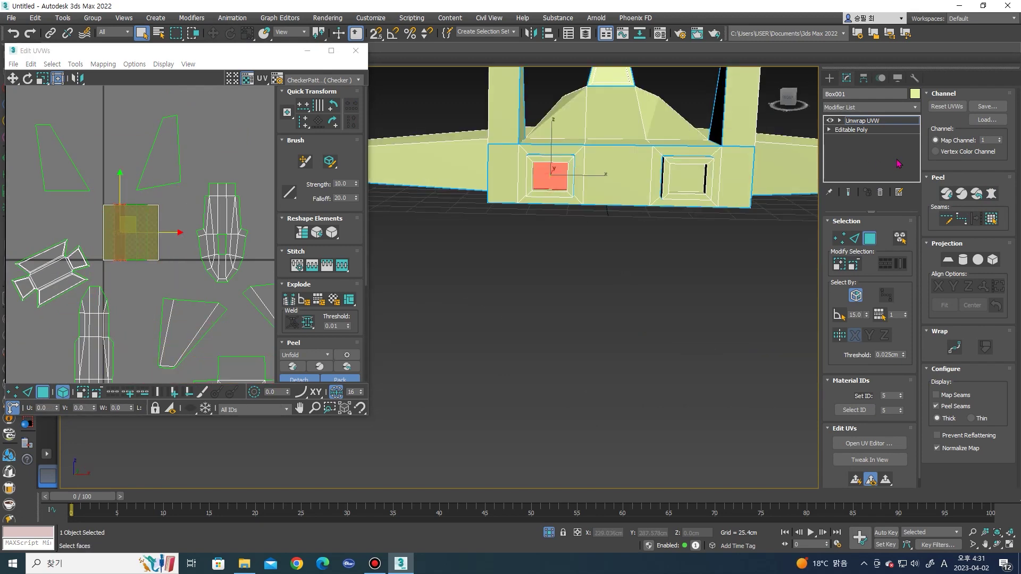
click(990, 218)
click(485, 223)
click(533, 408)
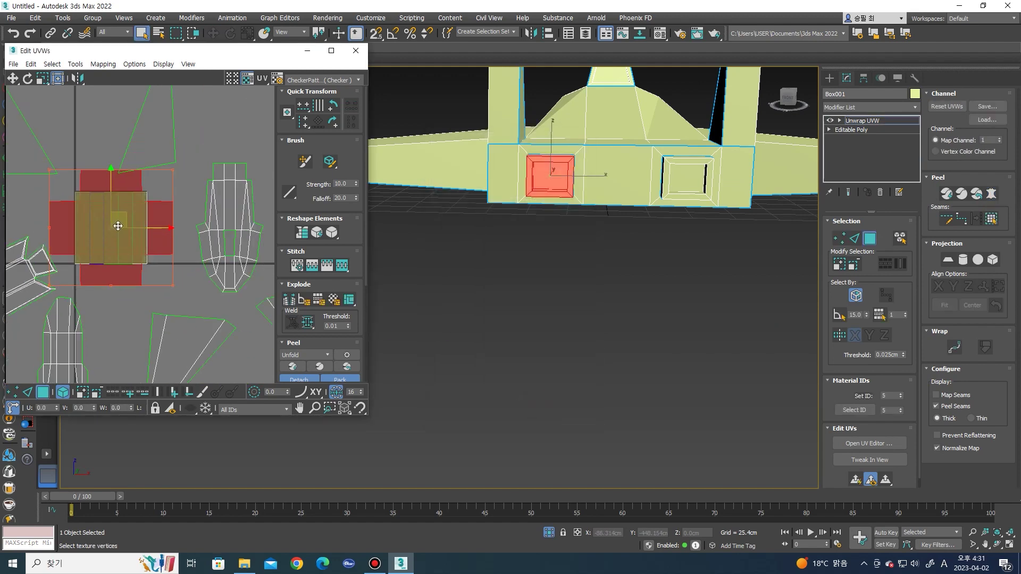
drag(283, 126, 292, 100)
Pelt, relax and commit the box's top face
alt+middle_drag(524, 174, 479, 202)
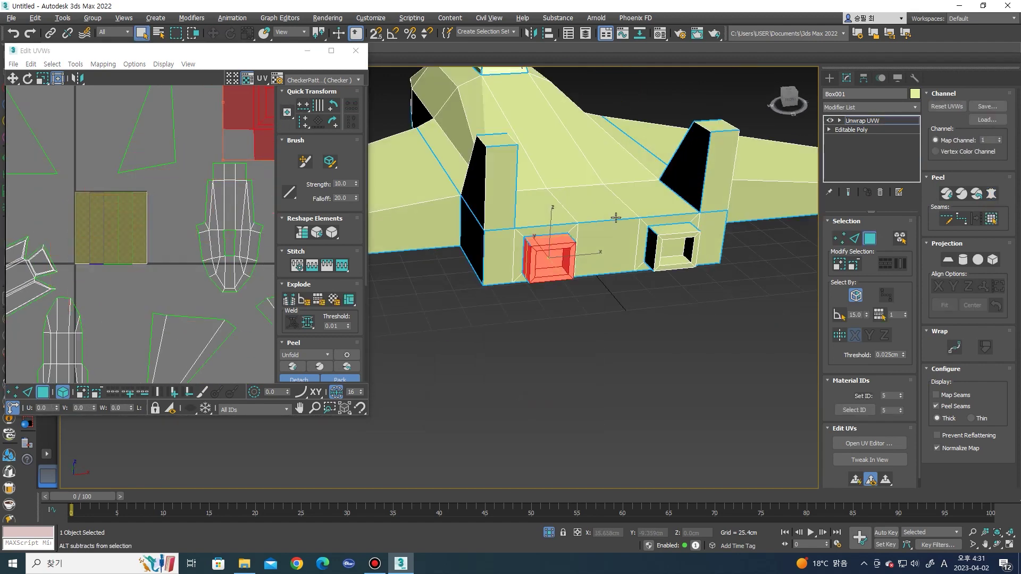
click(468, 212)
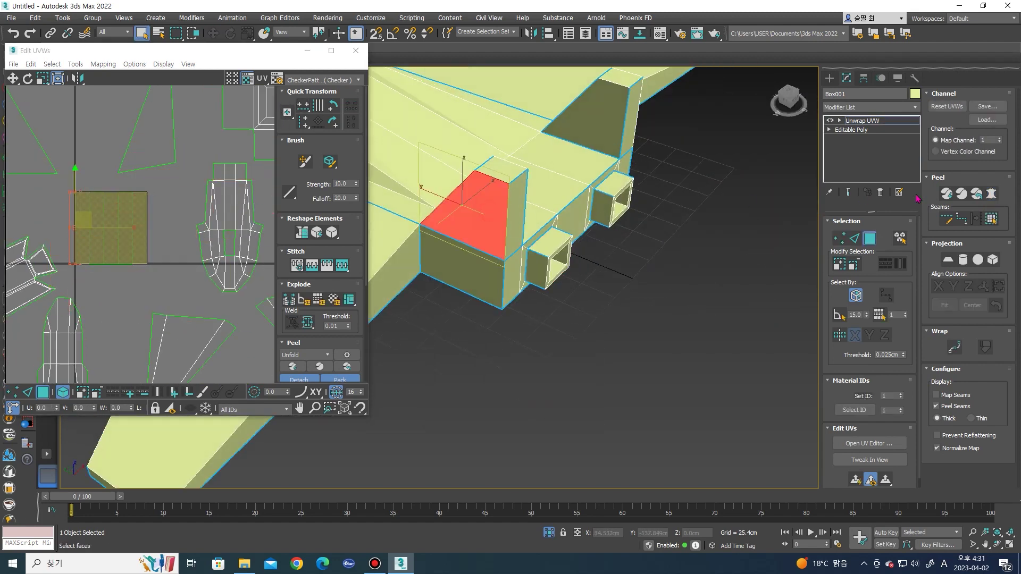
click(991, 194)
click(485, 172)
click(490, 228)
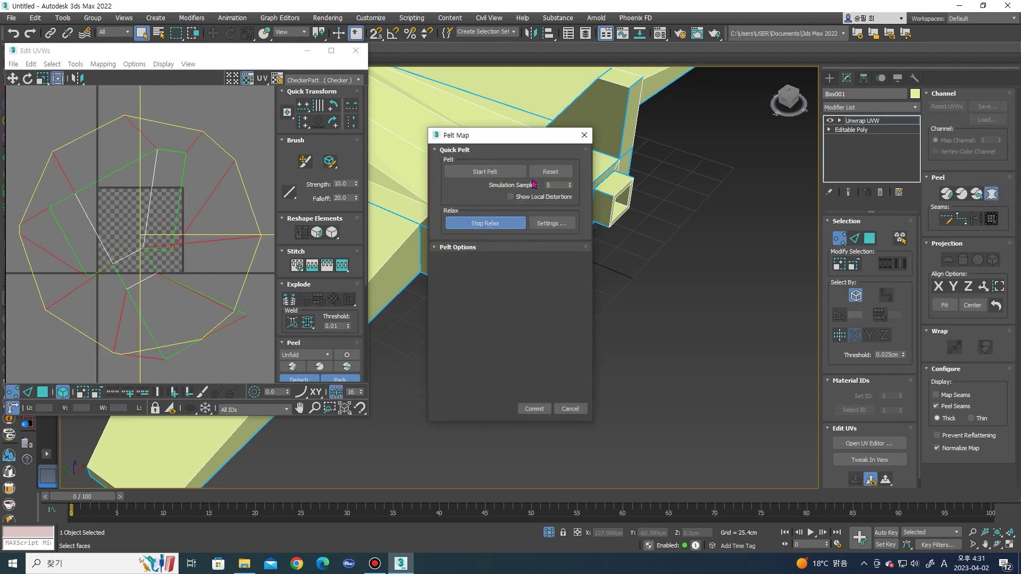
click(534, 408)
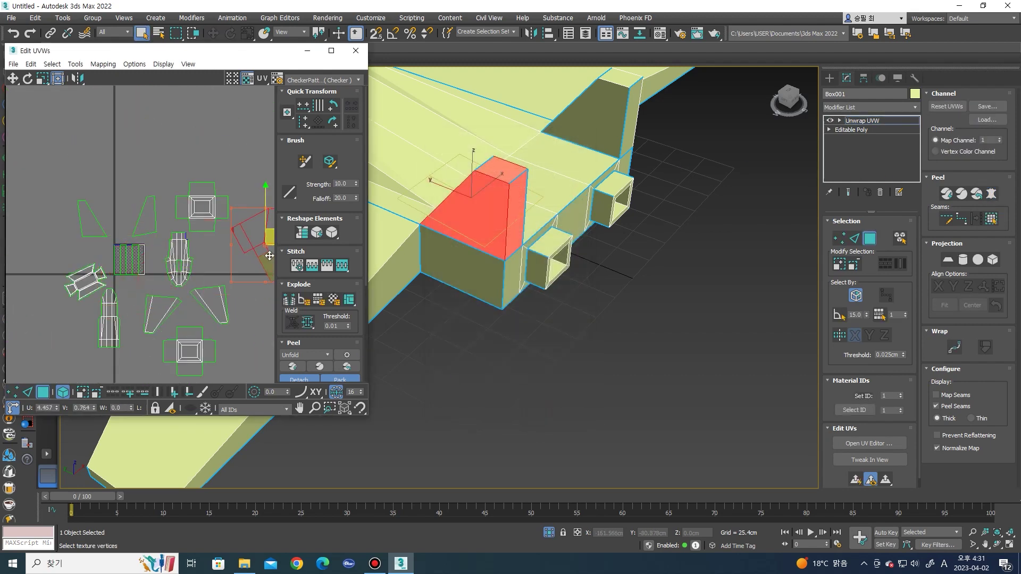
Flatten the face beside the tail fin and move its island to the top of the layout
middle_drag(568, 126, 611, 229)
click(612, 240)
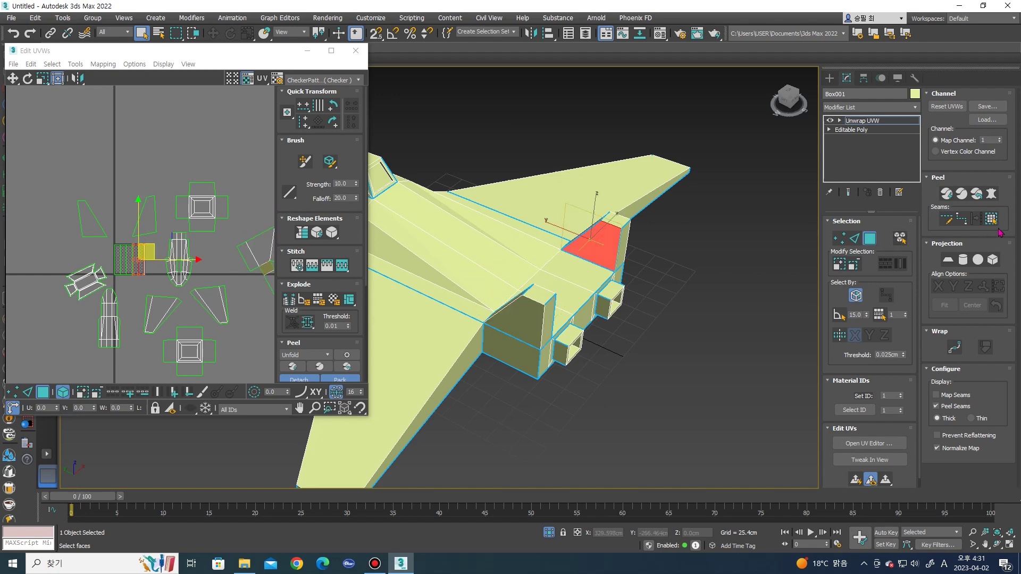
click(990, 193)
click(485, 223)
click(531, 409)
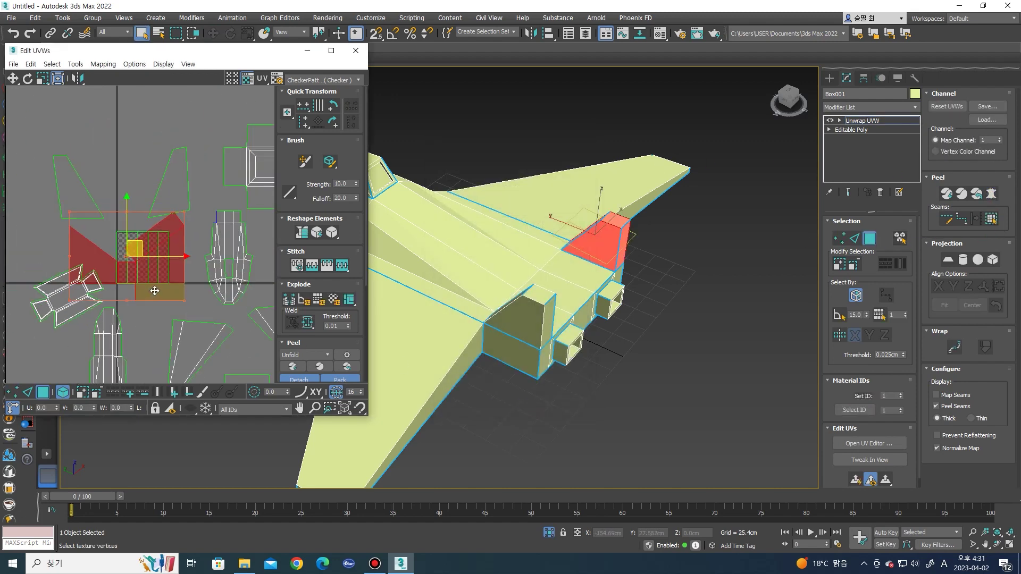
drag(154, 291, 119, 144)
Select the face mapped to the square island and pelt, relax and commit it
alt+middle_drag(644, 223, 534, 252)
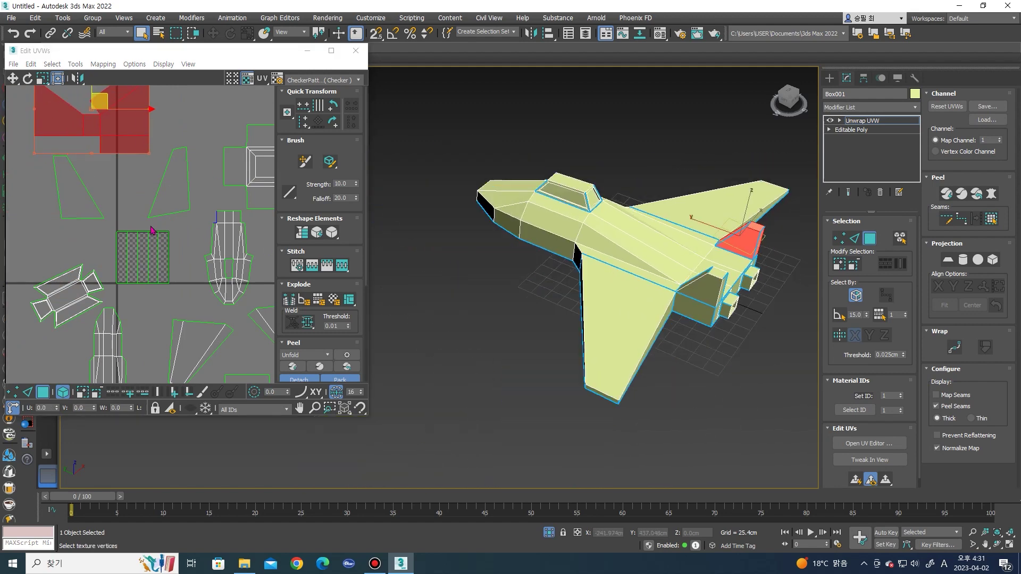
click(143, 250)
mouse_move(638, 239)
alt+middle_down()
mouse_move(777, 215)
mouse_move(875, 221)
alt+middle_up()
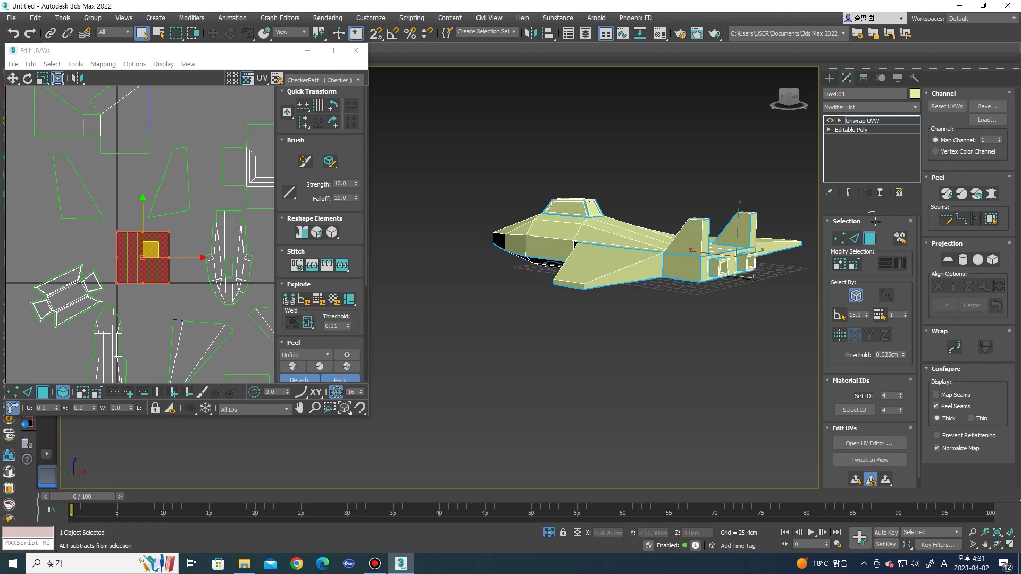
alt+middle_drag(875, 221, 967, 239)
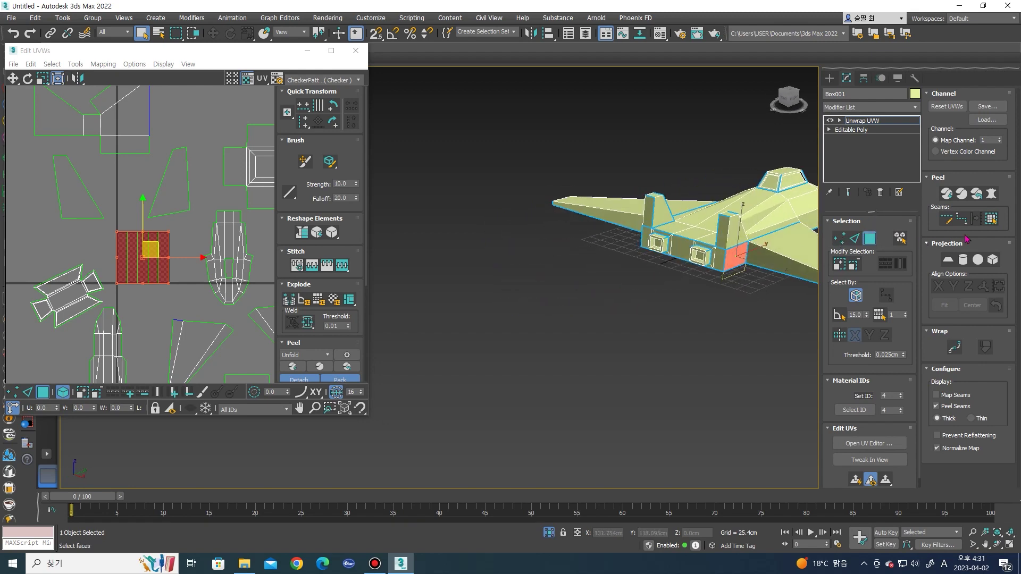
click(991, 194)
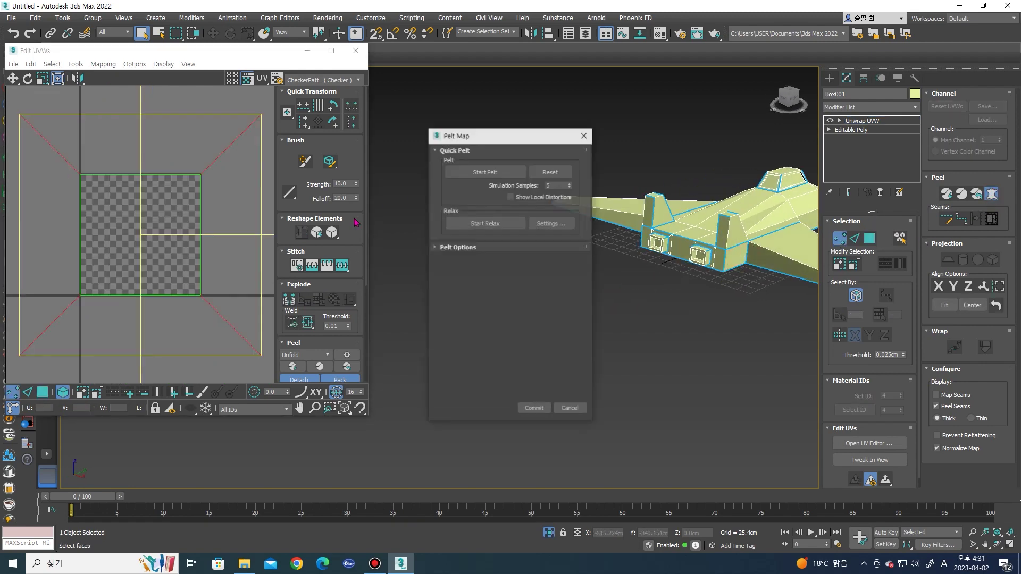
click(485, 224)
click(534, 409)
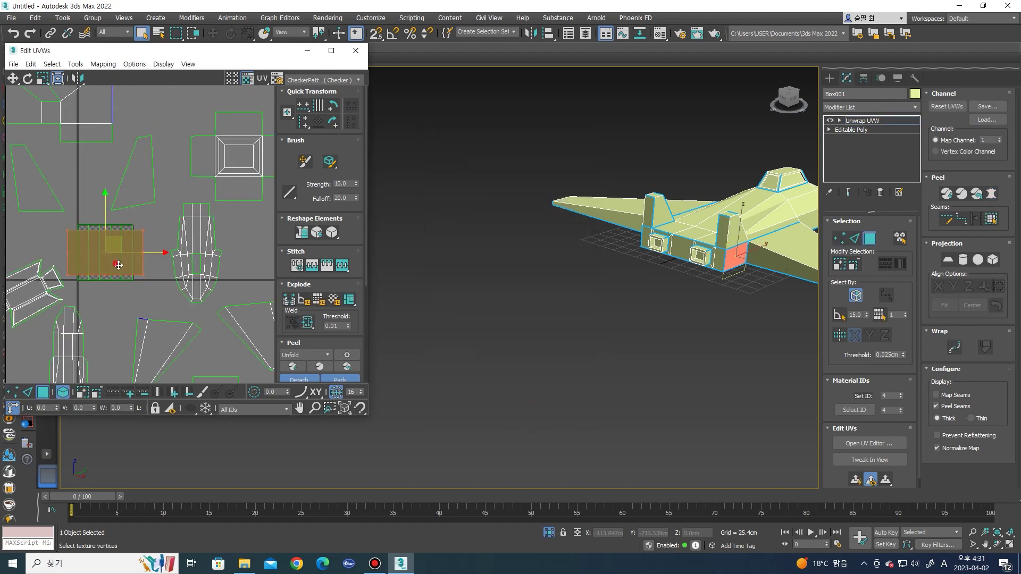
Flatten the rear side face into its own island, then select the rear panel faces
alt+middle_drag(710, 241, 654, 250)
click(638, 262)
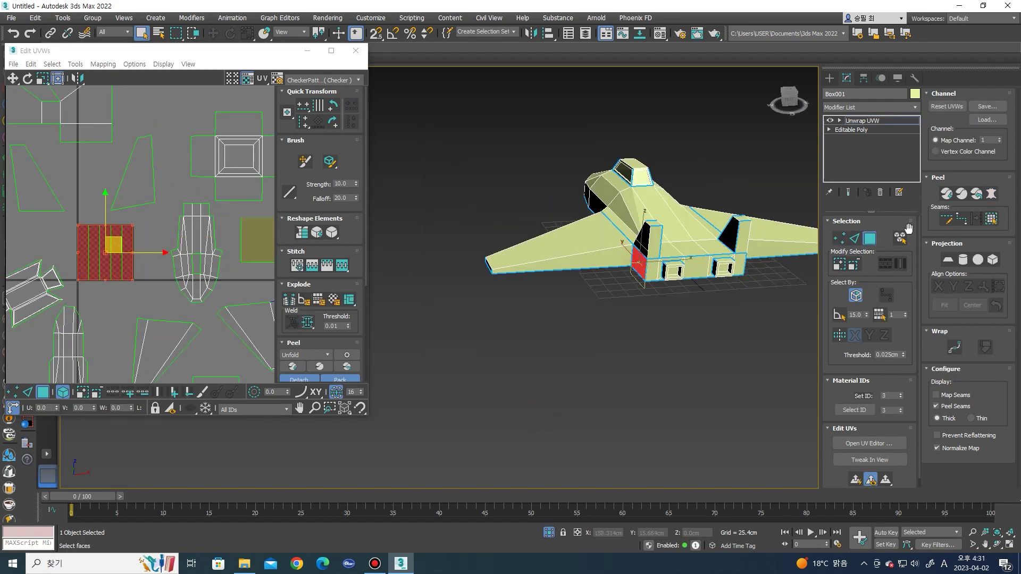
click(991, 195)
click(485, 172)
click(485, 224)
click(534, 409)
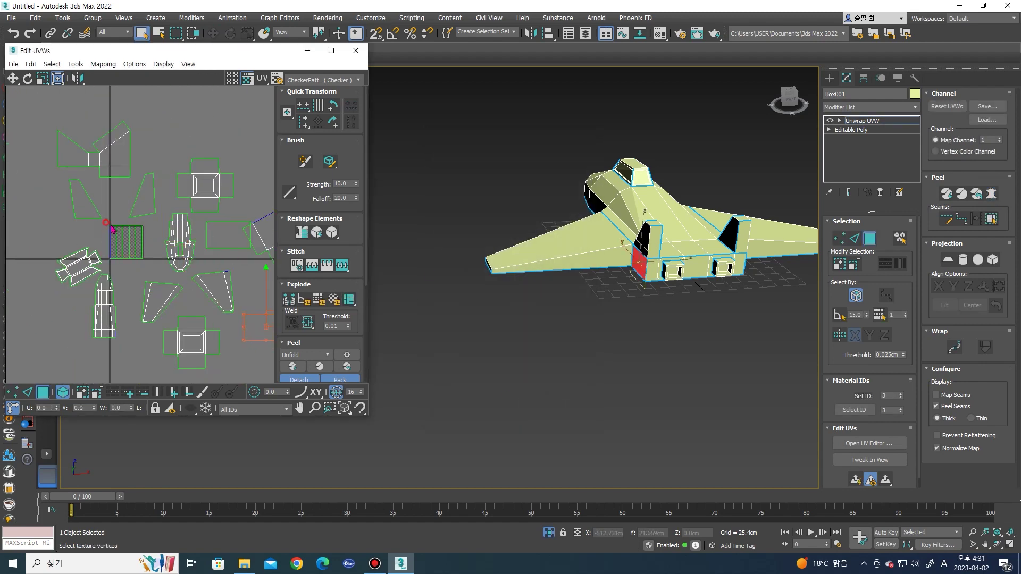
drag(153, 270, 155, 271)
scroll(653, 258, up, 3)
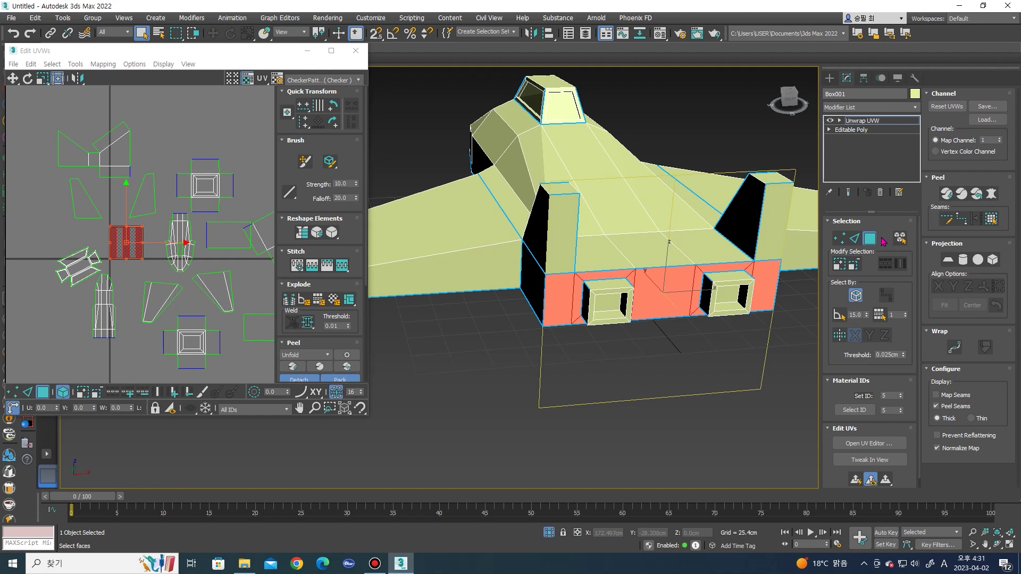
Pelt, relax and commit the rear panel into a strip island placed below the others
click(991, 193)
click(485, 171)
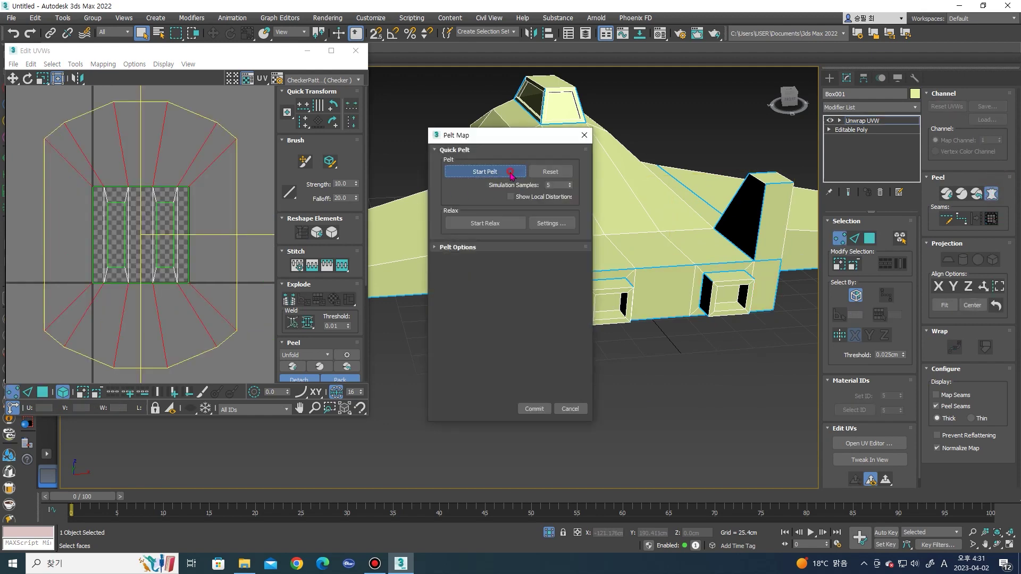
click(485, 222)
click(534, 409)
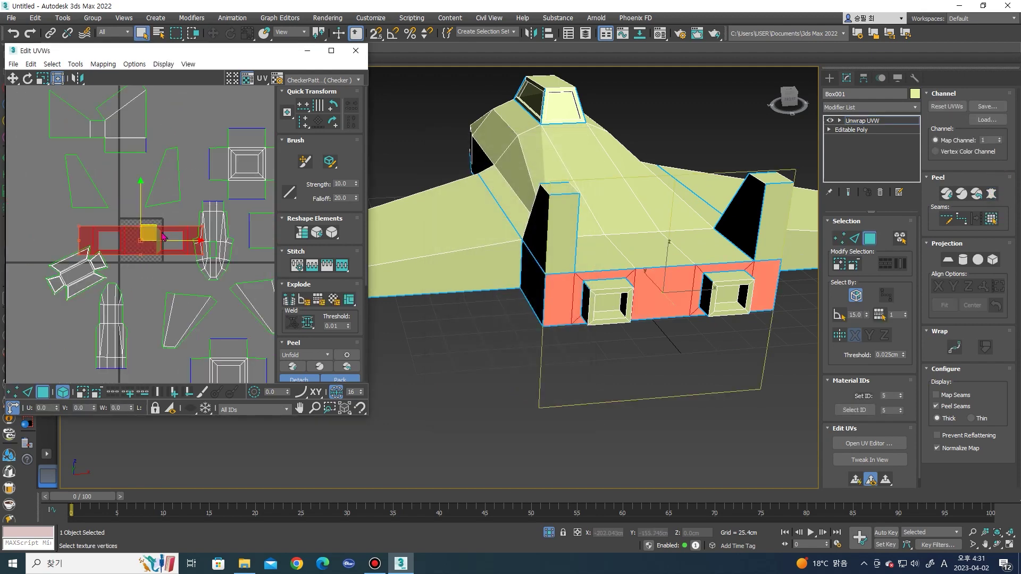
click(160, 259)
click(157, 234)
drag(156, 234, 149, 324)
Reselect the fin side island, then select all UV islands with Ctrl+A
scroll(143, 234, up, 2)
middle_drag(97, 176, 52, 154)
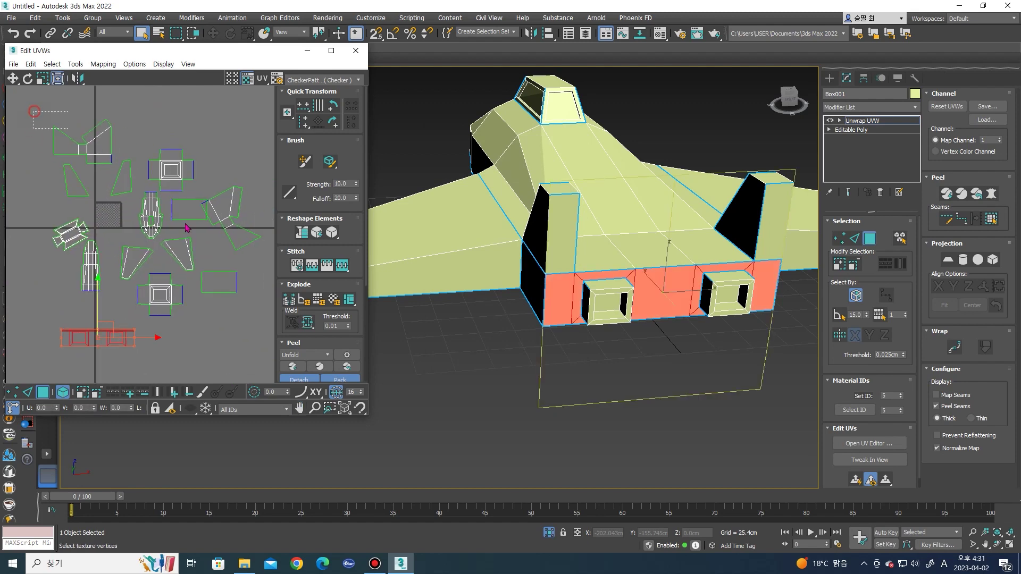
drag(32, 110, 224, 367)
middle_drag(192, 269, 177, 254)
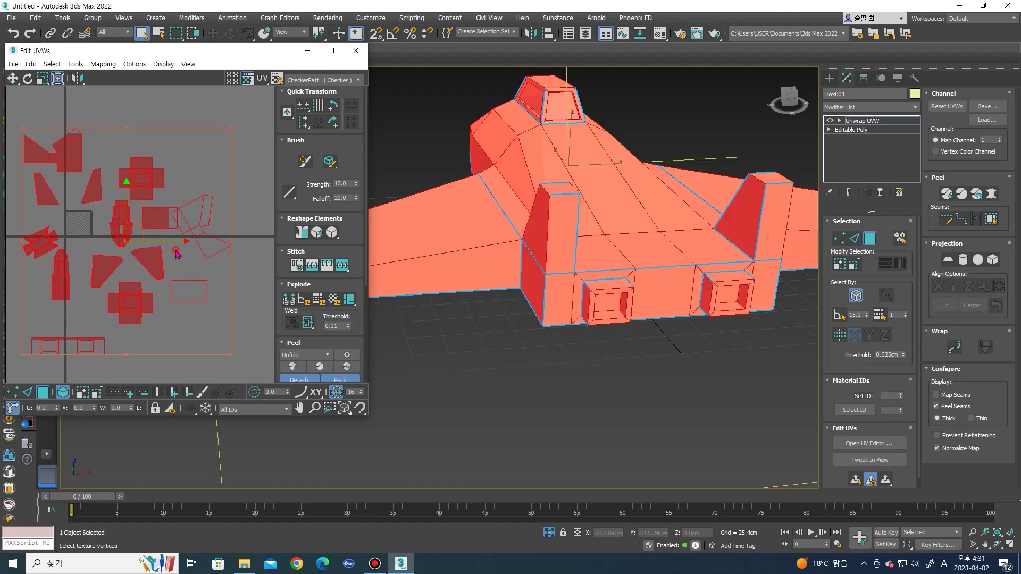
click(177, 254)
scroll(238, 207, up, 2)
drag(177, 270, 162, 266)
click(159, 179)
drag(153, 172, 197, 257)
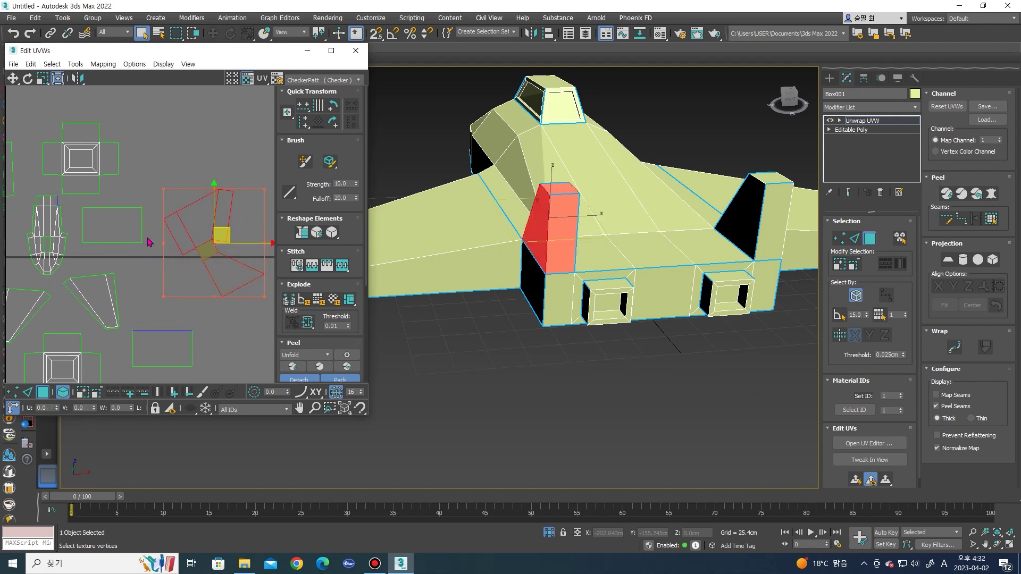
scroll(213, 231, down, 3)
key(ctrl+a)
scroll(124, 234, up, 5)
scroll(197, 244, up, 2)
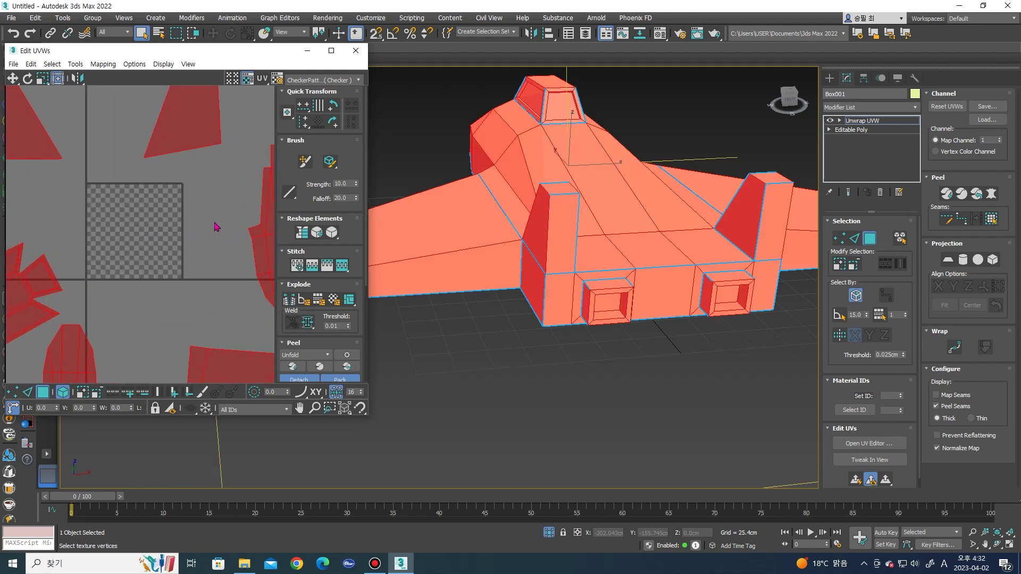
mouse_move(383, 176)
alt+middle_down()
mouse_move(445, 164)
mouse_move(611, 223)
alt+middle_up()
Close and reopen the UV editor, enlarging its window
click(449, 132)
click(356, 51)
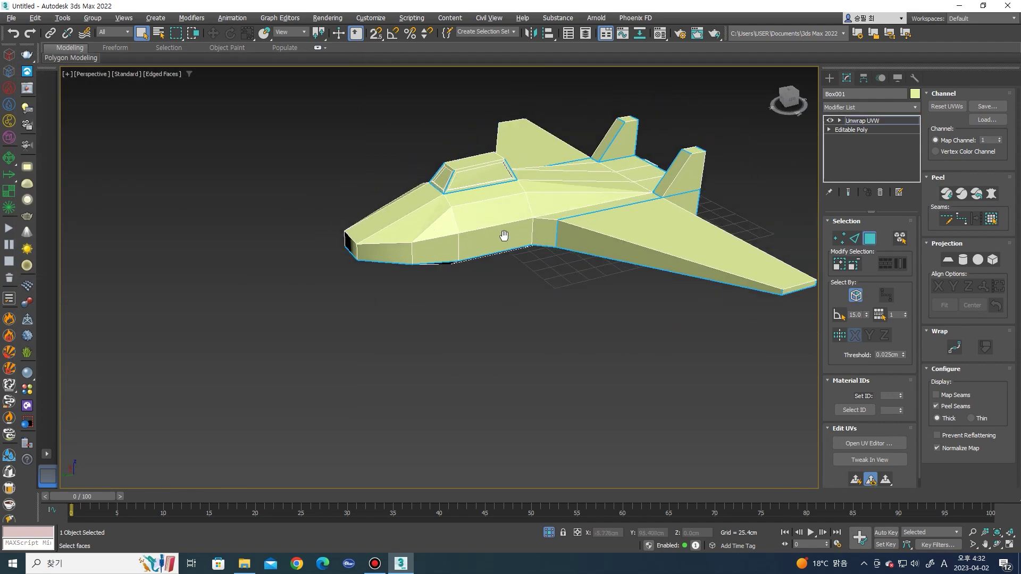
click(874, 445)
mouse_move(459, 226)
middle_down()
mouse_move(405, 263)
mouse_move(391, 260)
middle_up()
scroll(156, 251, down, 3)
scroll(157, 252, down, 2)
scroll(163, 282, up, 3)
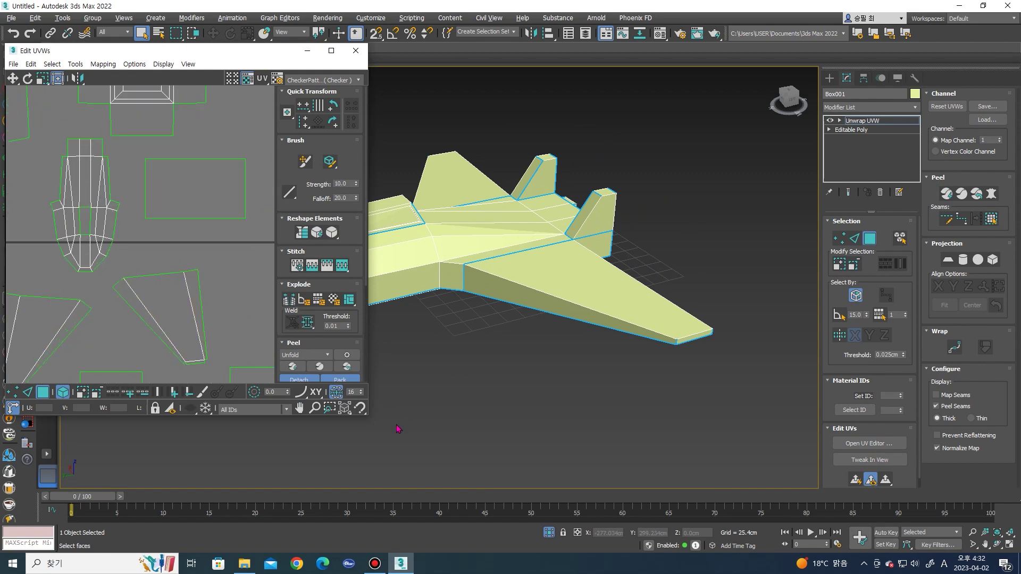
drag(365, 415, 557, 488)
Select the wing UV island and pan until both wing islands are in view
mouse_move(299, 265)
mouse_down()
mouse_move(451, 372)
mouse_move(424, 384)
mouse_up()
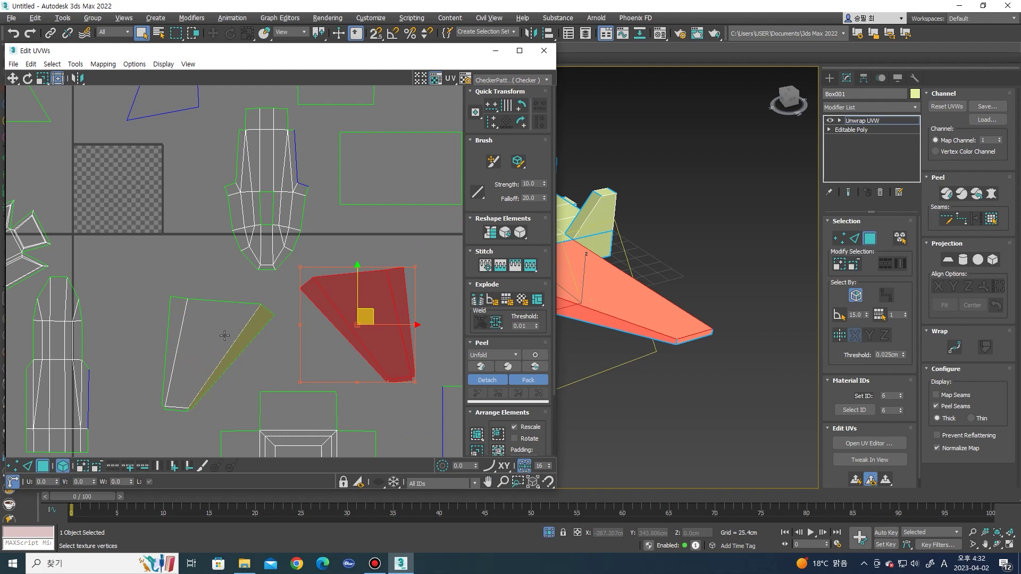
middle_drag(257, 308, 263, 306)
middle_drag(342, 271, 329, 225)
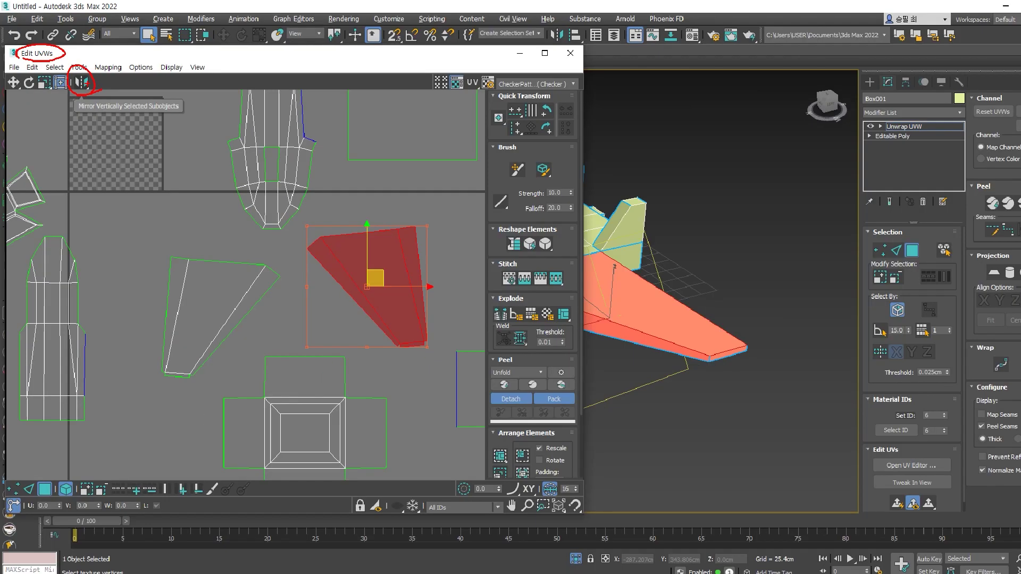
Mirror the wing island vertically and pull its upper stray vertices onto the corners
click(77, 78)
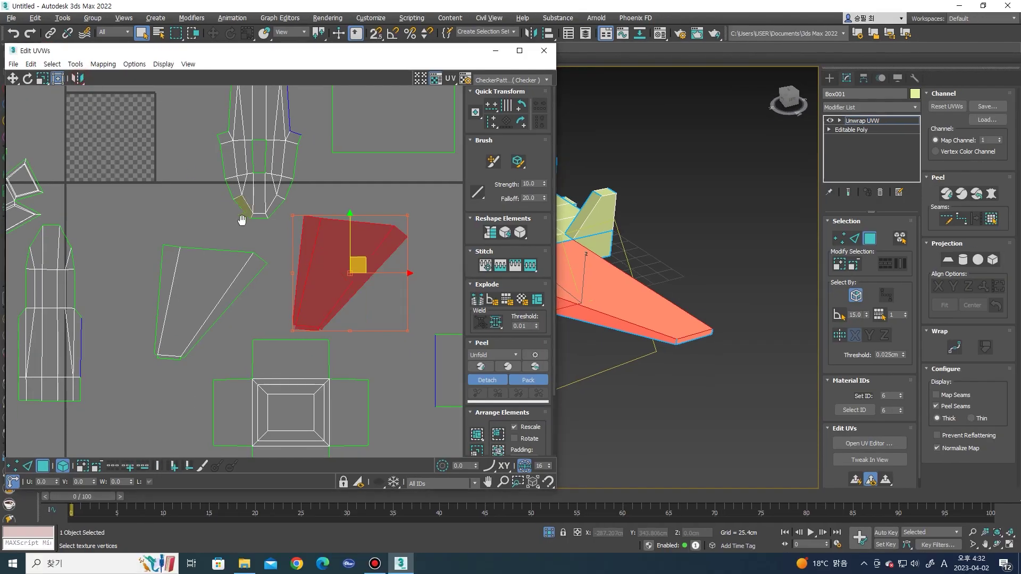
key(1)
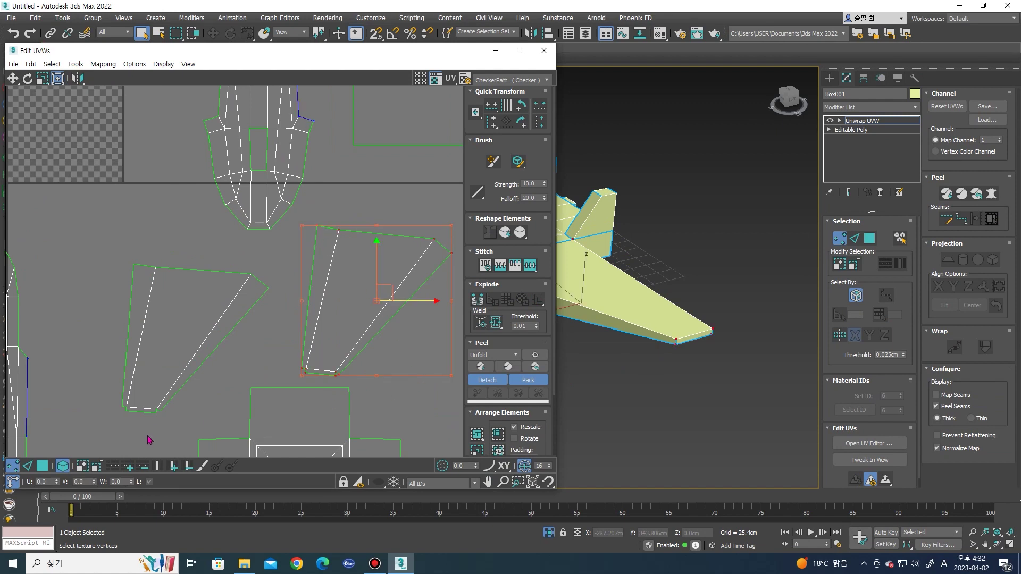
click(317, 228)
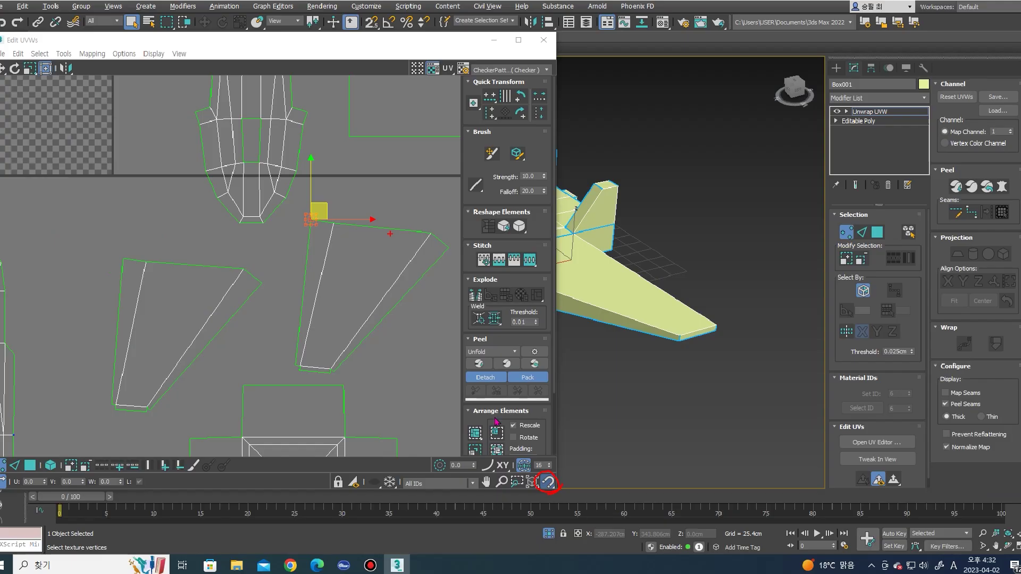
mouse_move(311, 226)
mouse_down()
mouse_move(125, 265)
mouse_move(217, 247)
mouse_up()
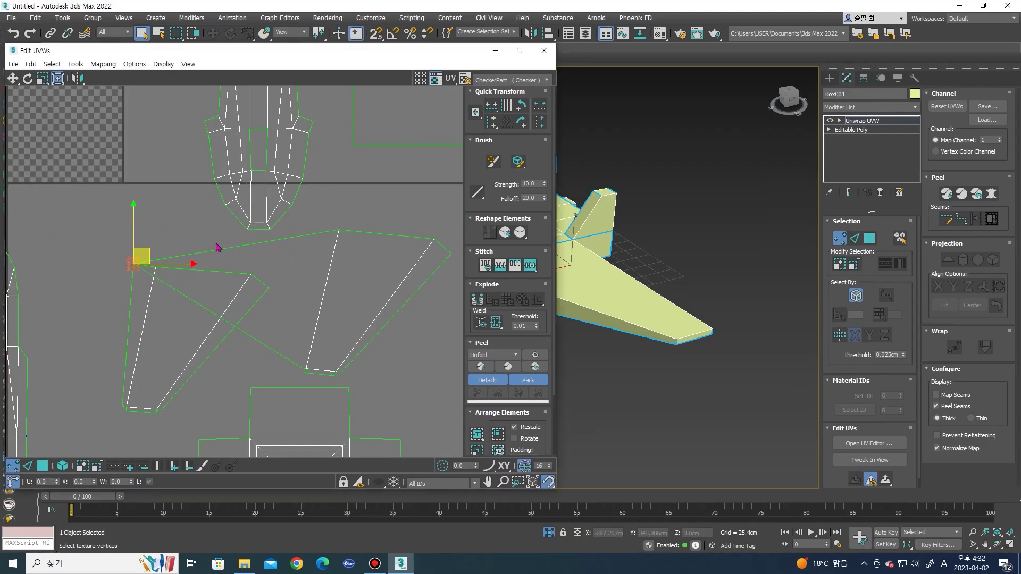
click(359, 238)
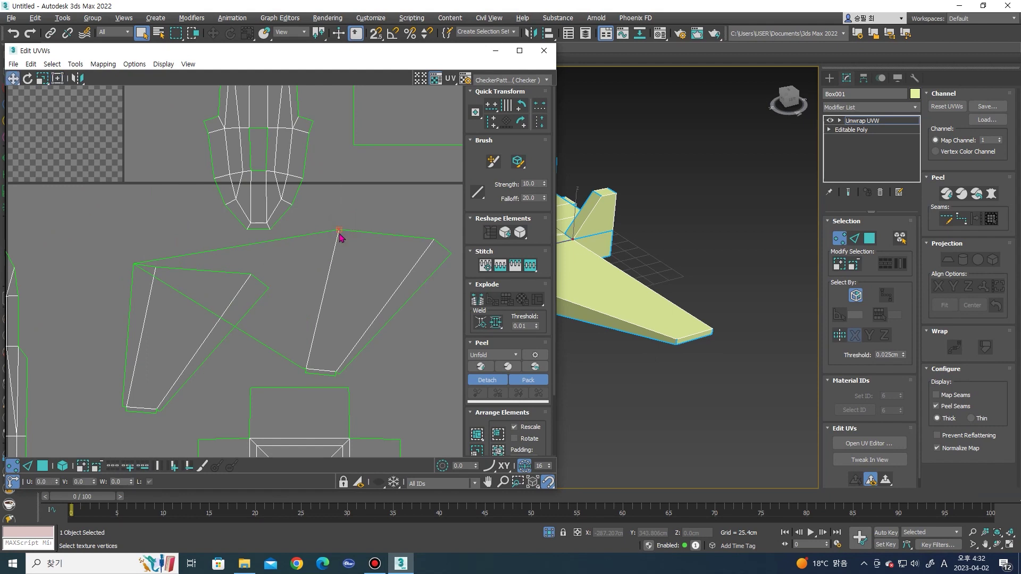
drag(335, 231, 155, 267)
drag(426, 231, 440, 246)
drag(342, 273, 259, 273)
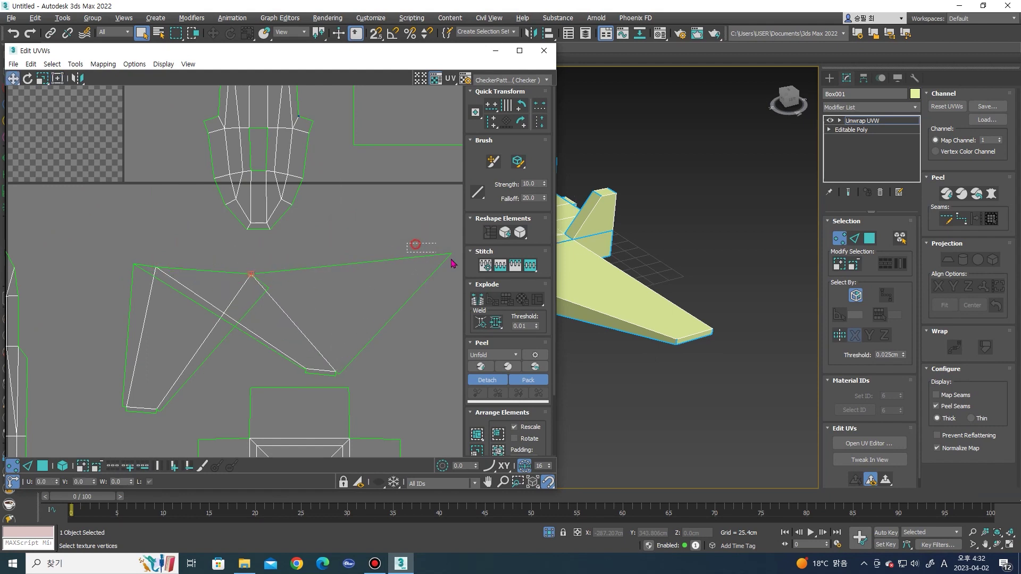
Snap the wing island's lower and right-tip vertices onto the bottom-left corner
scroll(309, 370, up, 2)
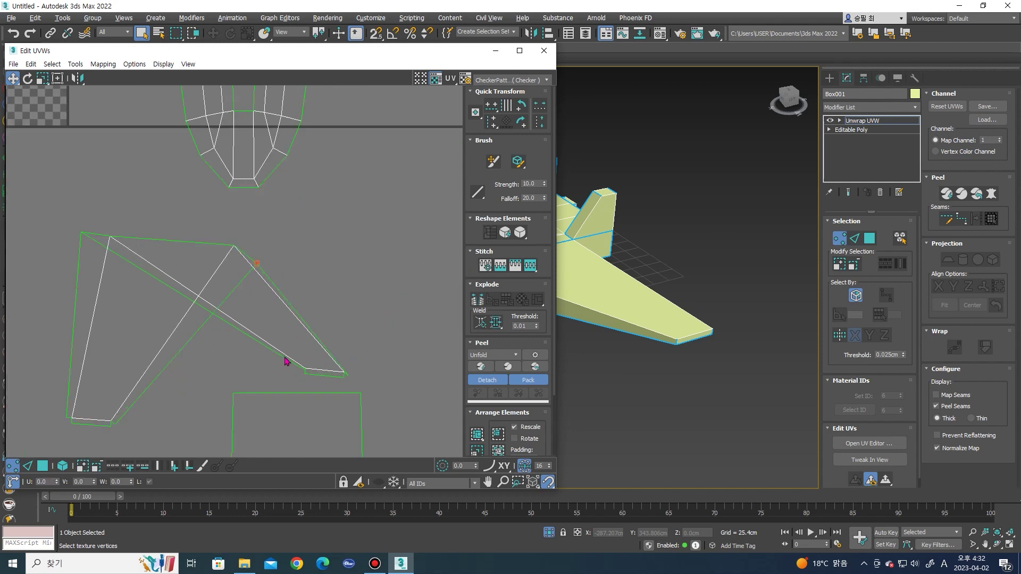
drag(54, 421, 65, 416)
drag(311, 376, 72, 418)
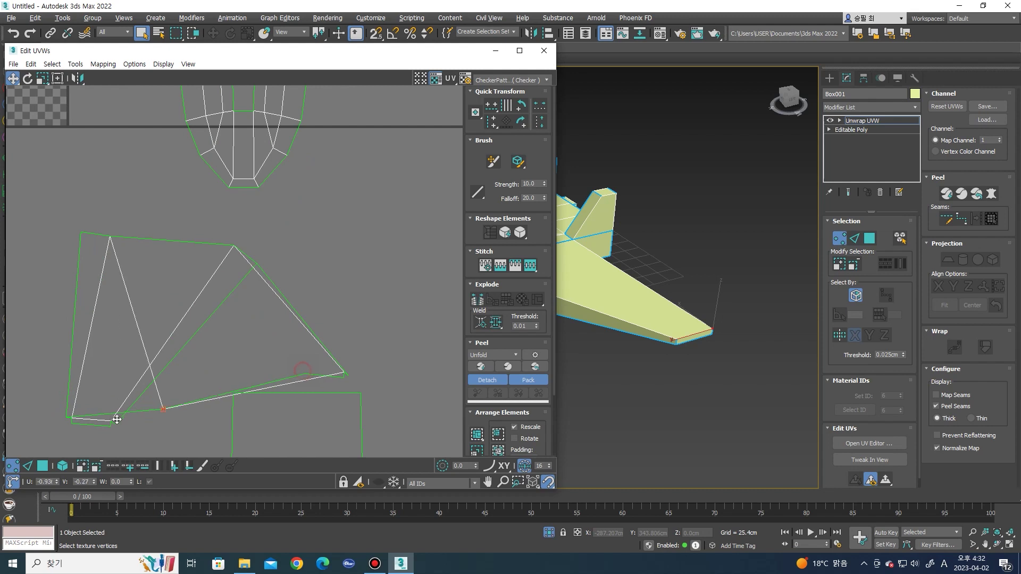
click(306, 373)
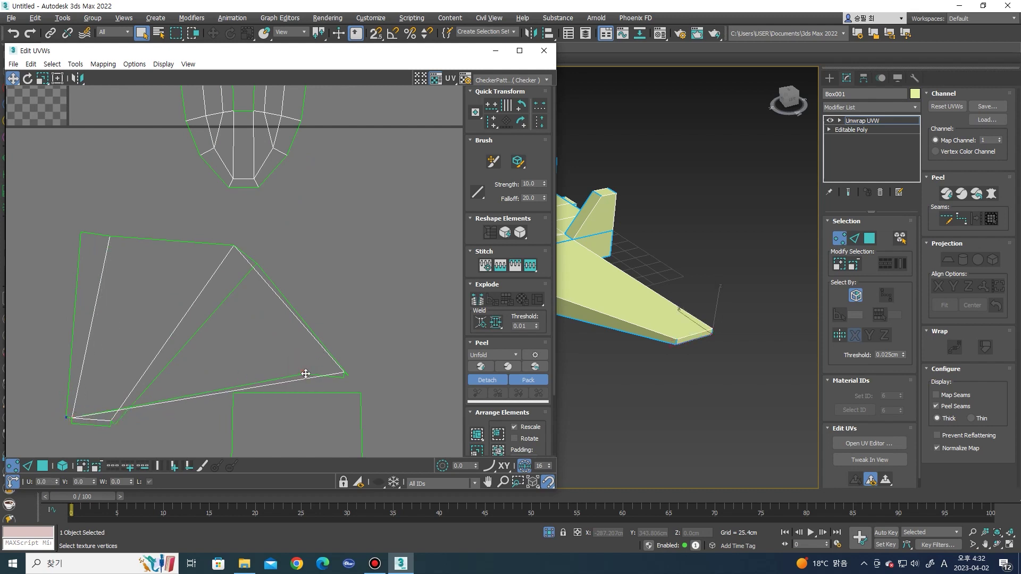
scroll(328, 387, up, 1)
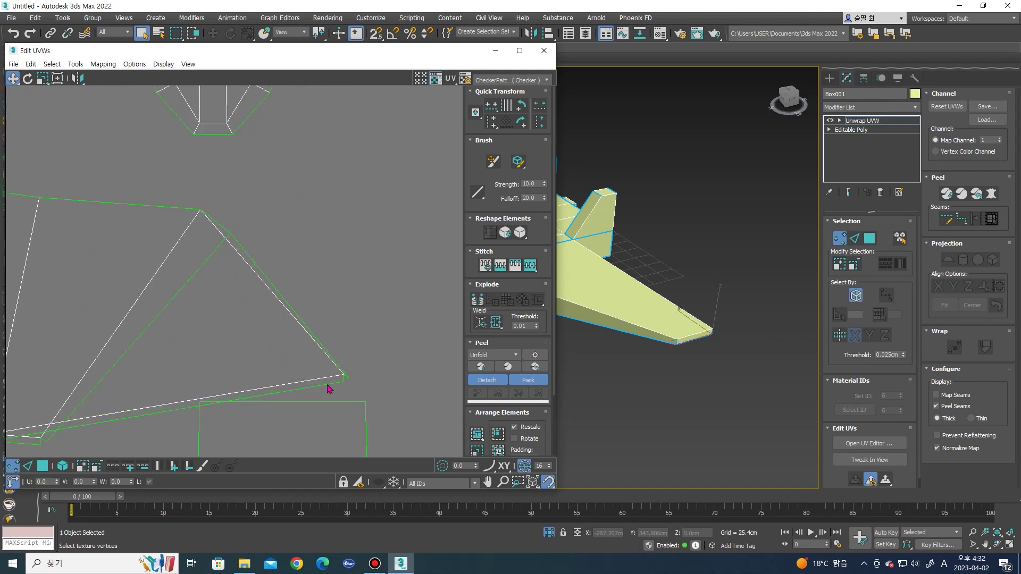
click(343, 384)
drag(344, 381, 41, 437)
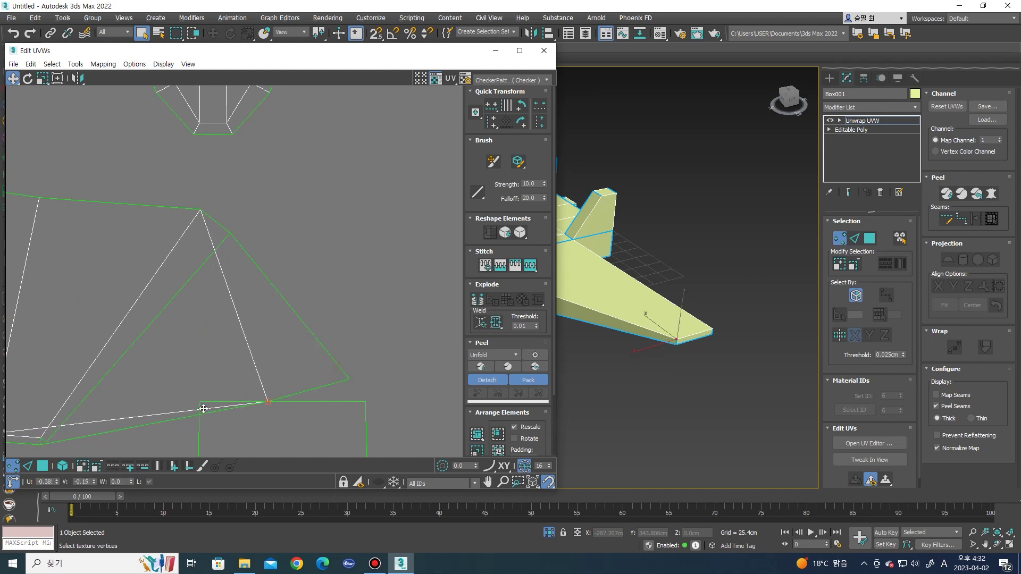
drag(347, 380, 79, 443)
click(42, 466)
scroll(235, 360, down, 5)
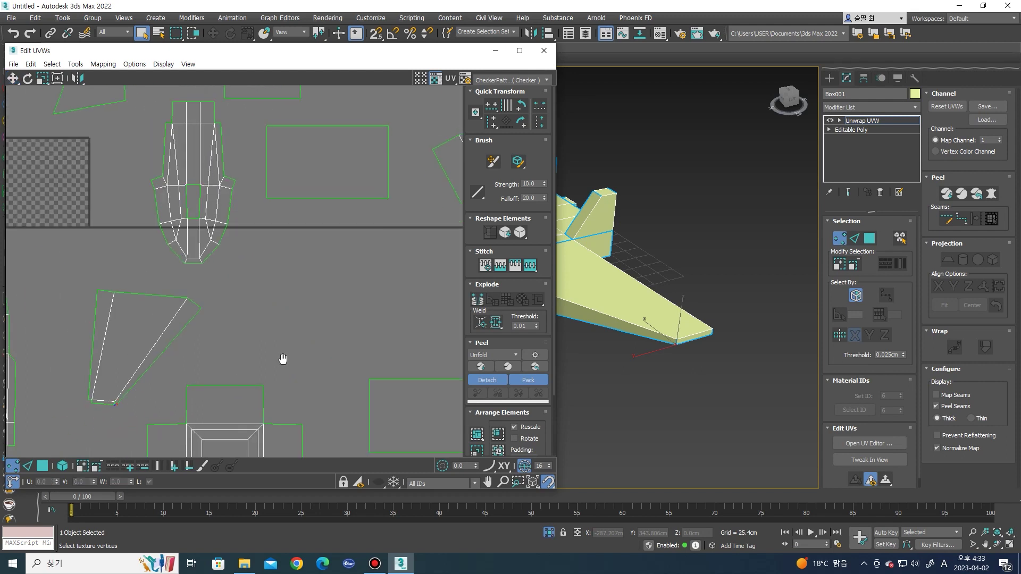
Select the whole trapezoid wing island and move it to the far left of the layout
click(235, 360)
key(ctrl+z)
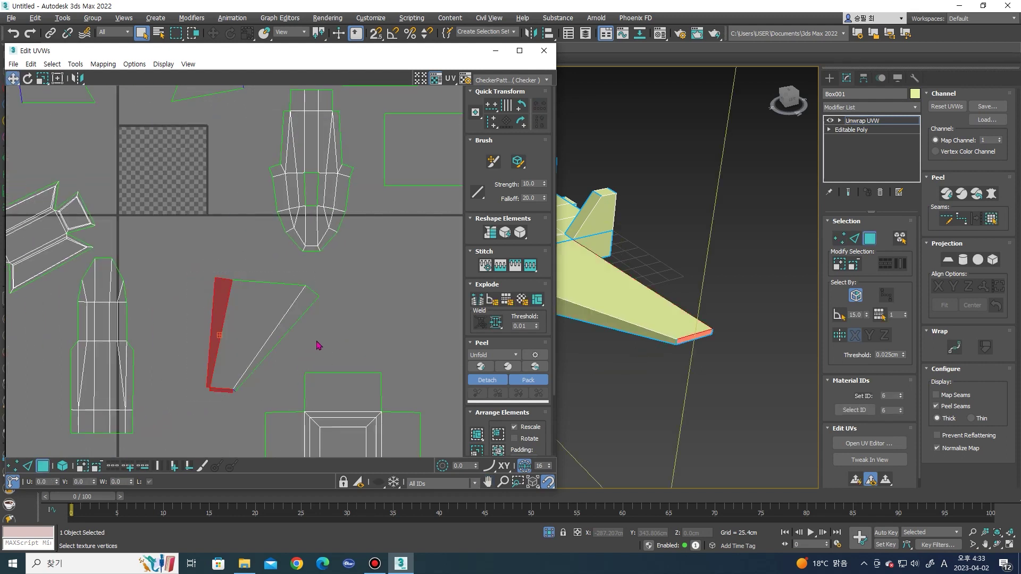
click(237, 352)
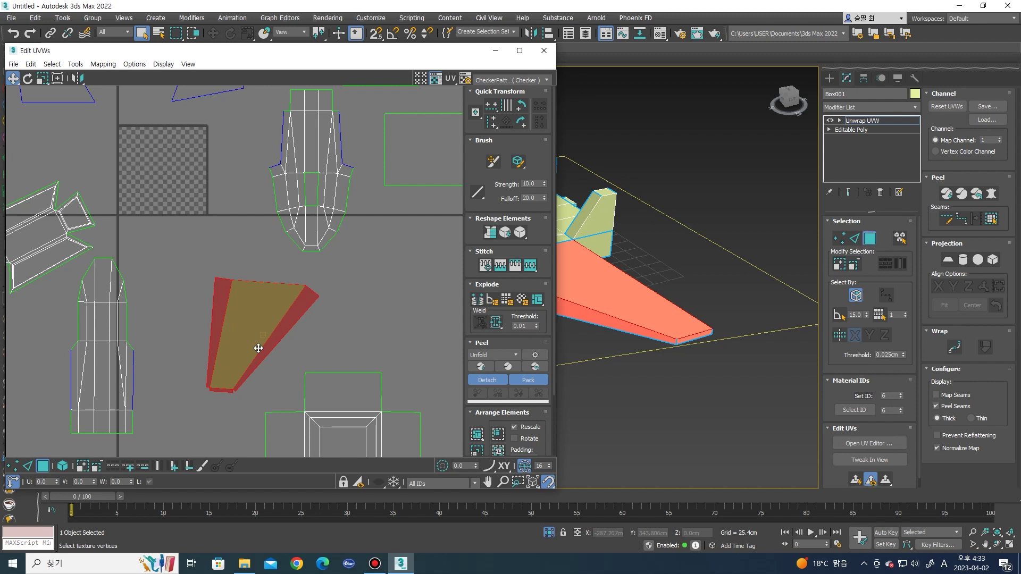
drag(257, 346, 475, 317)
alt+middle_drag(783, 354, 630, 343)
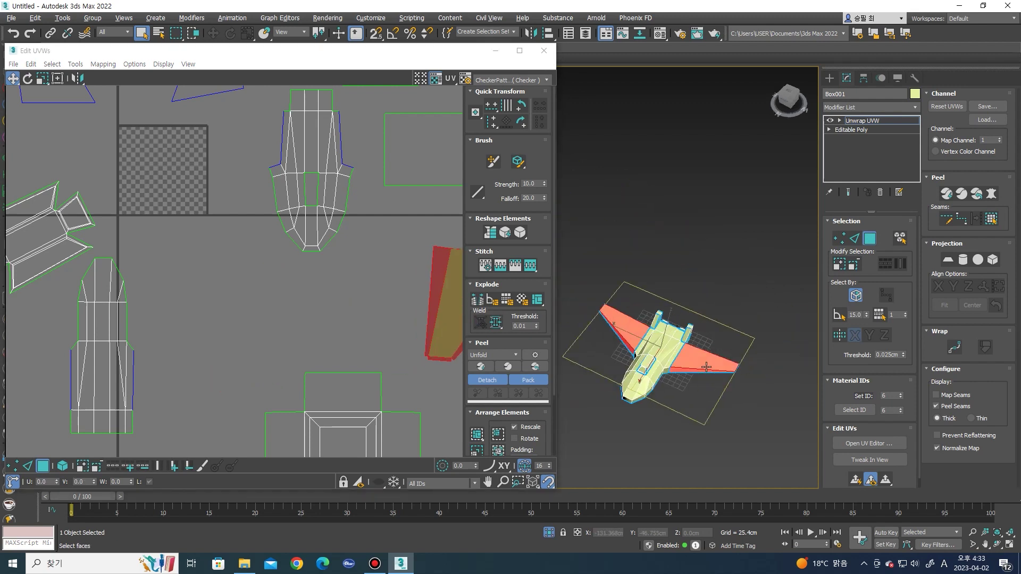
scroll(630, 343, up, 5)
middle_drag(431, 341, 273, 325)
drag(274, 326, 36, 338)
scroll(276, 269, down, 3)
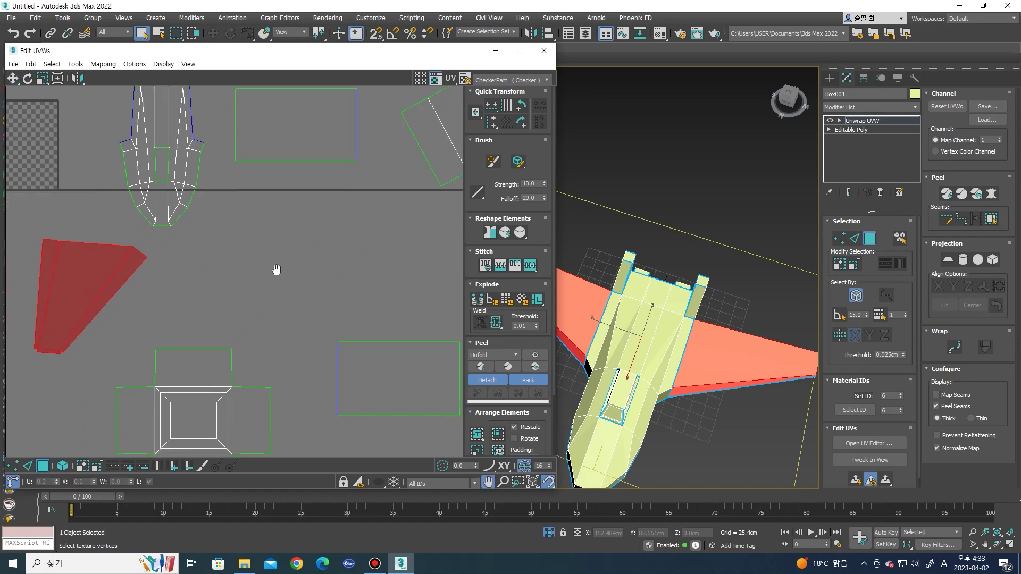
scroll(212, 314, down, 2)
scroll(111, 358, down, 2)
middle_drag(247, 300, 271, 354)
scroll(211, 192, up, 2)
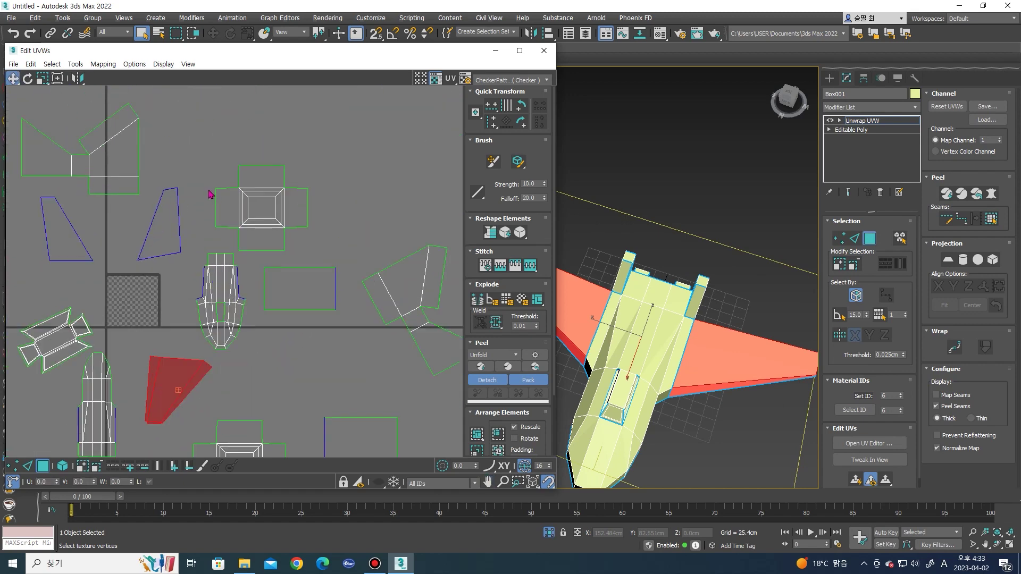
Move the cross-shaped island's vertices down and left beside the square island
key(1)
drag(205, 152, 314, 251)
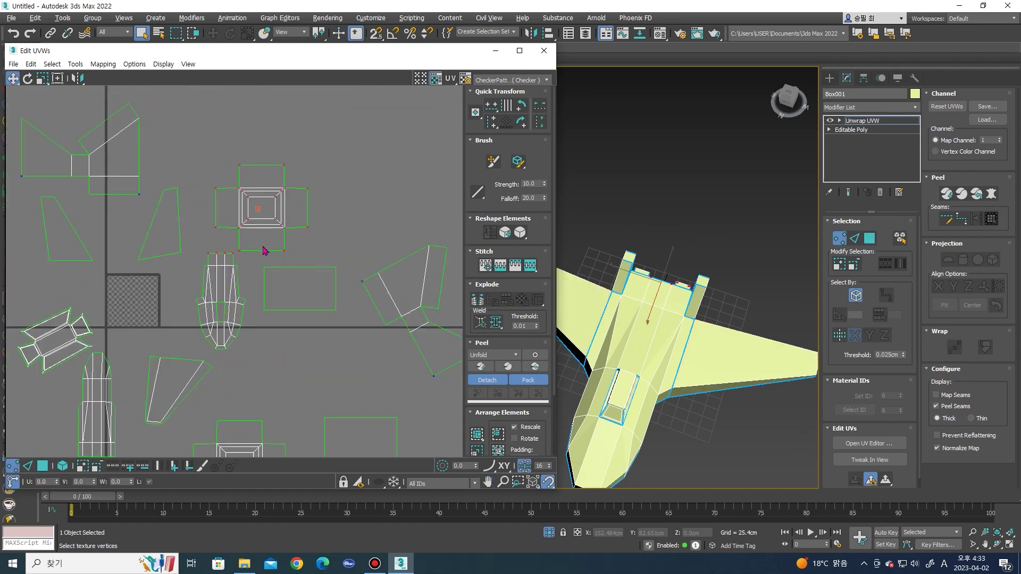
mouse_move(233, 265)
alt+mouse_down()
mouse_move(286, 248)
mouse_move(303, 443)
alt+mouse_up()
middle_drag(304, 443, 330, 332)
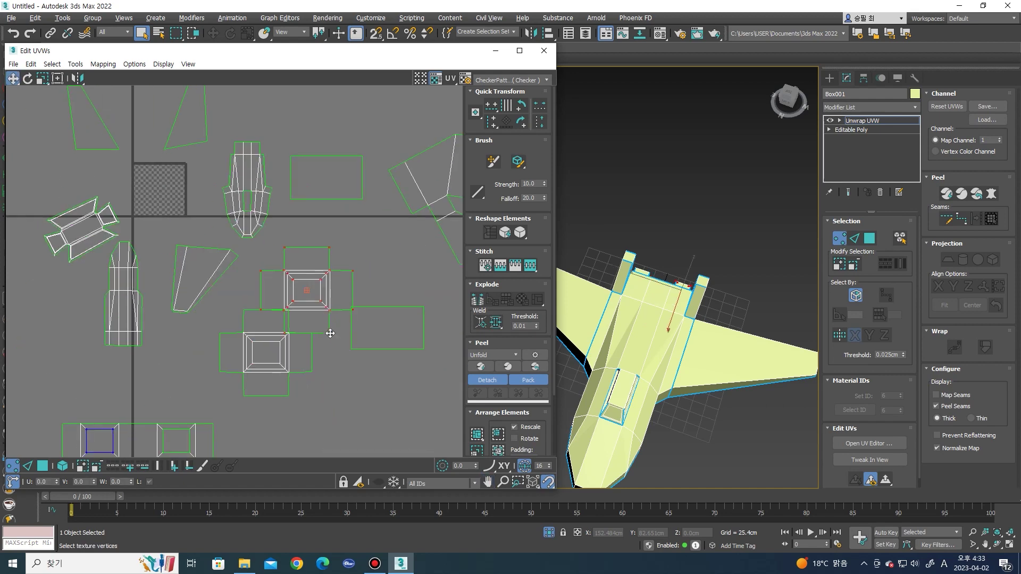
drag(330, 333, 288, 394)
key(3)
click(209, 286)
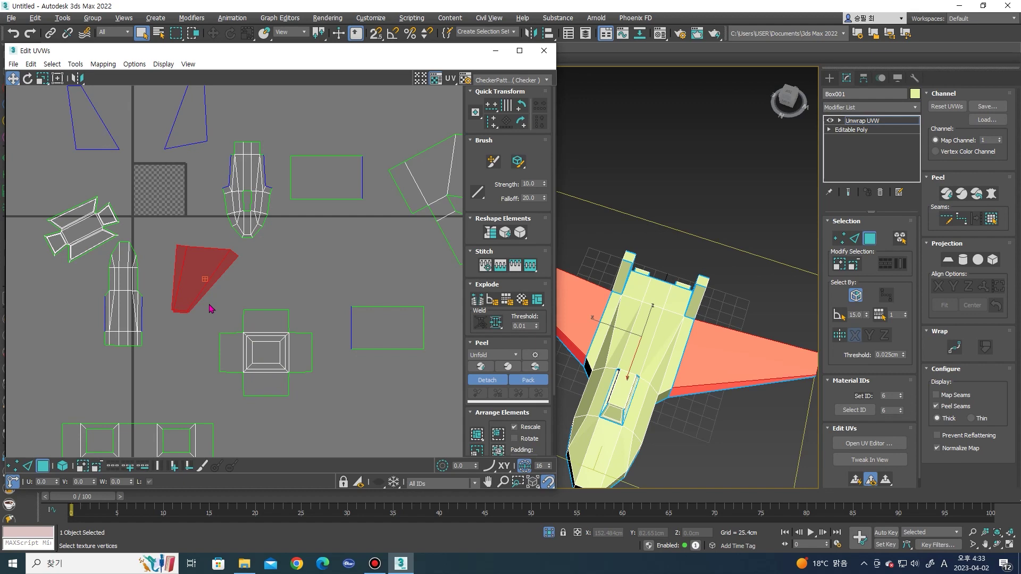
drag(296, 378, 321, 408)
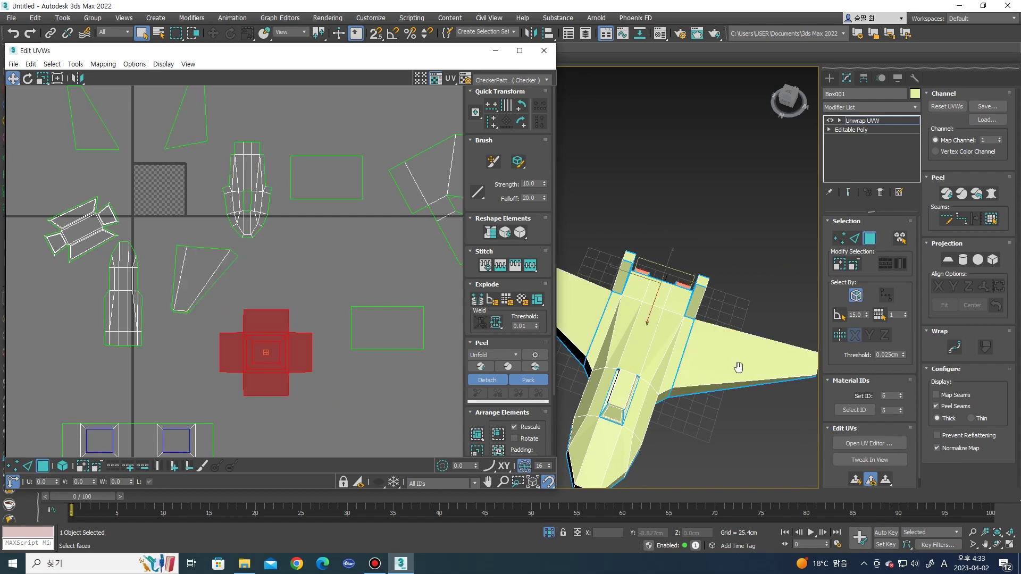
Select every face of the bottom strip island and move it up and left
alt+middle_drag(734, 365, 664, 319)
middle_drag(299, 326, 265, 310)
middle_drag(235, 342, 288, 320)
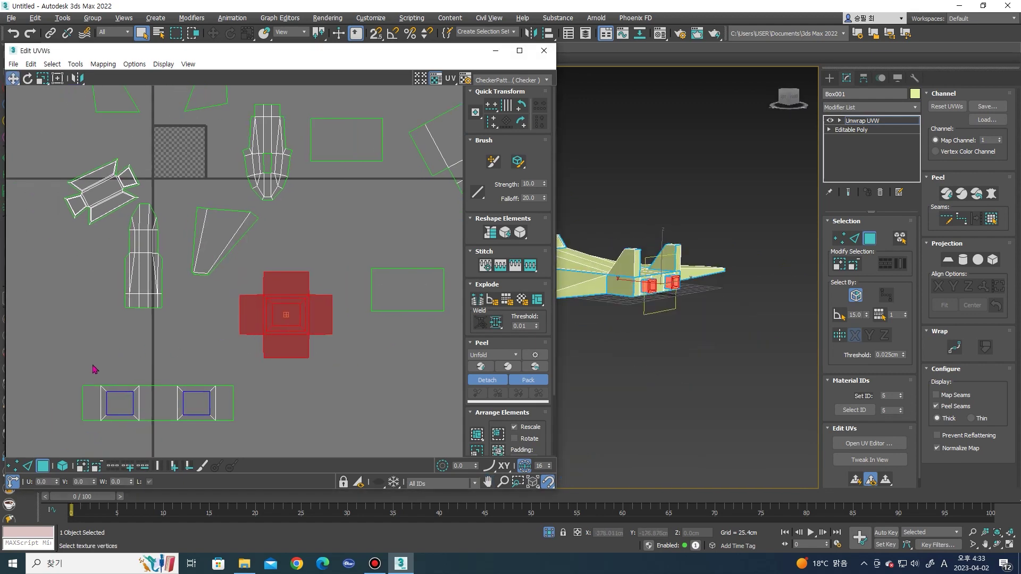
drag(219, 421, 217, 428)
scroll(202, 367, up, 2)
scroll(192, 351, up, 1)
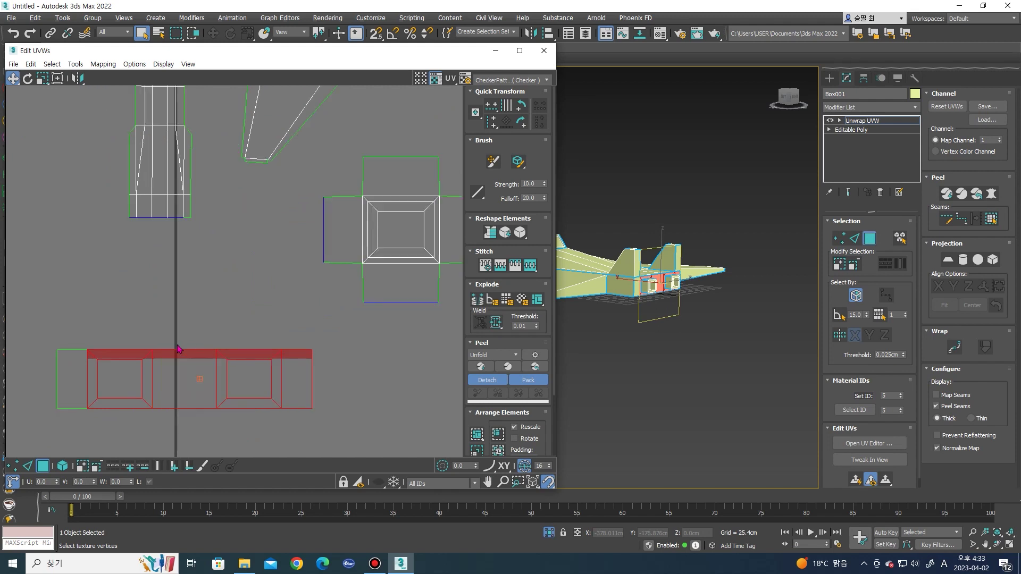
drag(73, 351, 324, 440)
drag(269, 403, 204, 232)
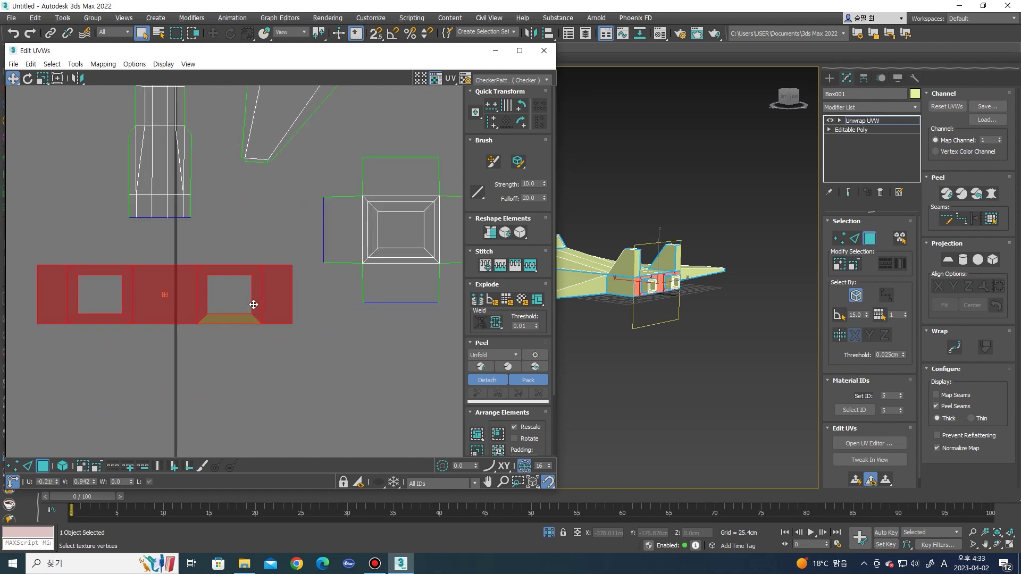
Grow a selection from the strip's right end face and Break it off the strip
drag(300, 223, 203, 333)
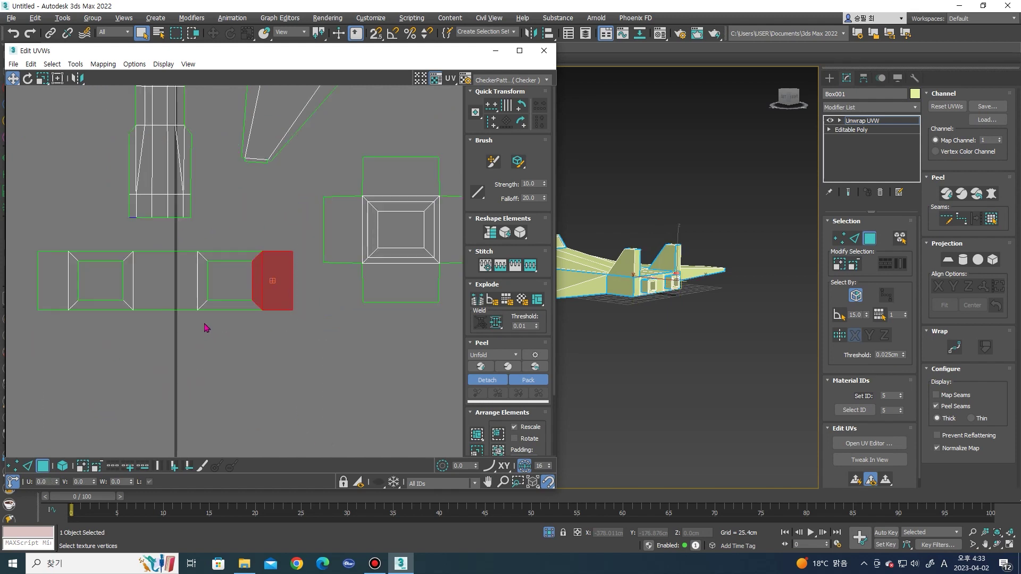
scroll(207, 319, up, 2)
ctrl+click(307, 312)
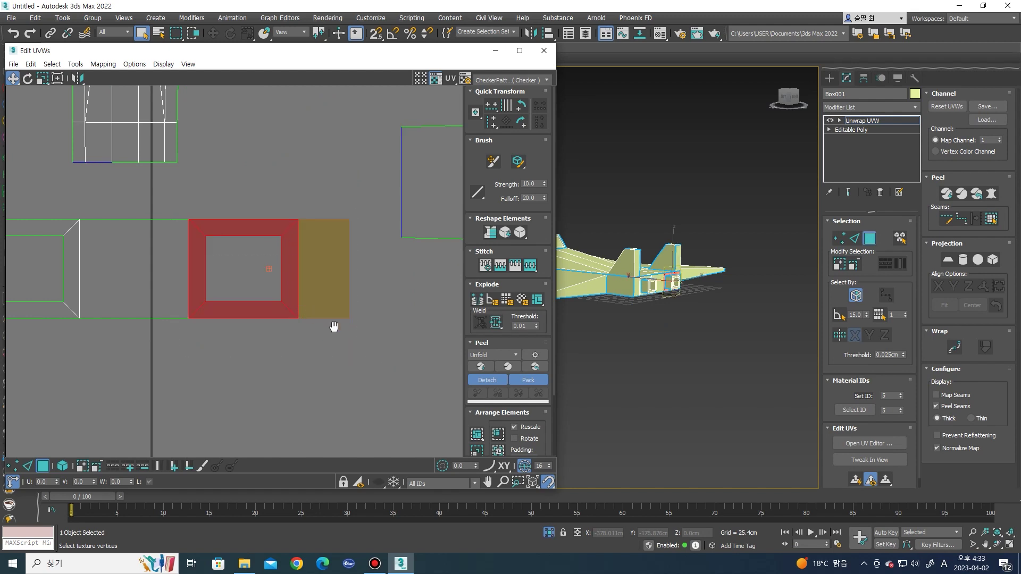
scroll(245, 318, down, 1)
right_click(296, 273)
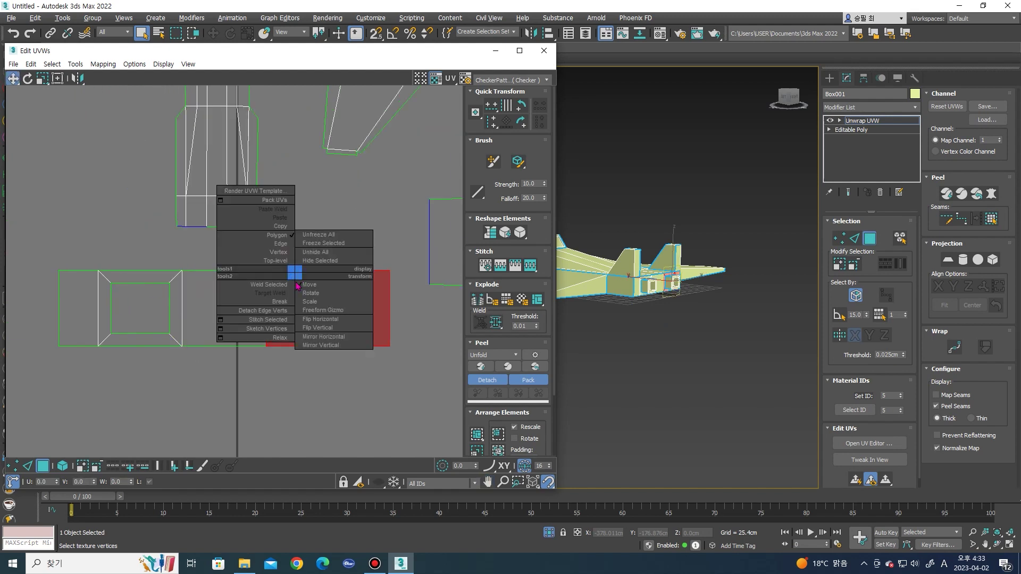
click(281, 304)
drag(317, 274, 331, 269)
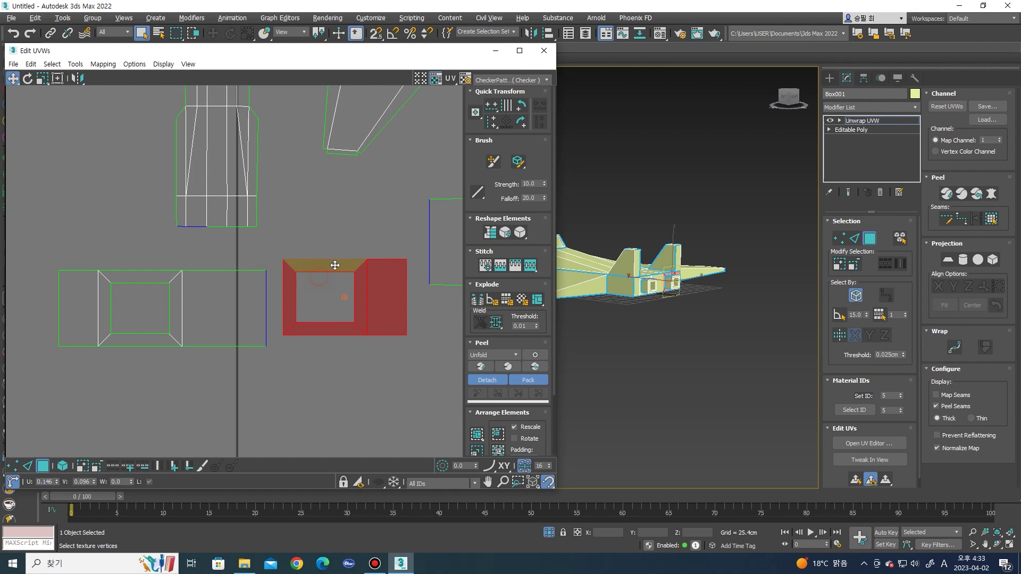
Stack the separated right element onto the left one and shift both right
key(1)
mouse_move(273, 254)
mouse_down()
mouse_move(408, 356)
mouse_move(182, 349)
mouse_up()
key(3)
drag(47, 255, 326, 388)
drag(173, 323, 337, 324)
Reframe the UV view to show more islands and select the right-hand element
scroll(342, 292, down, 2)
scroll(280, 354, down, 3)
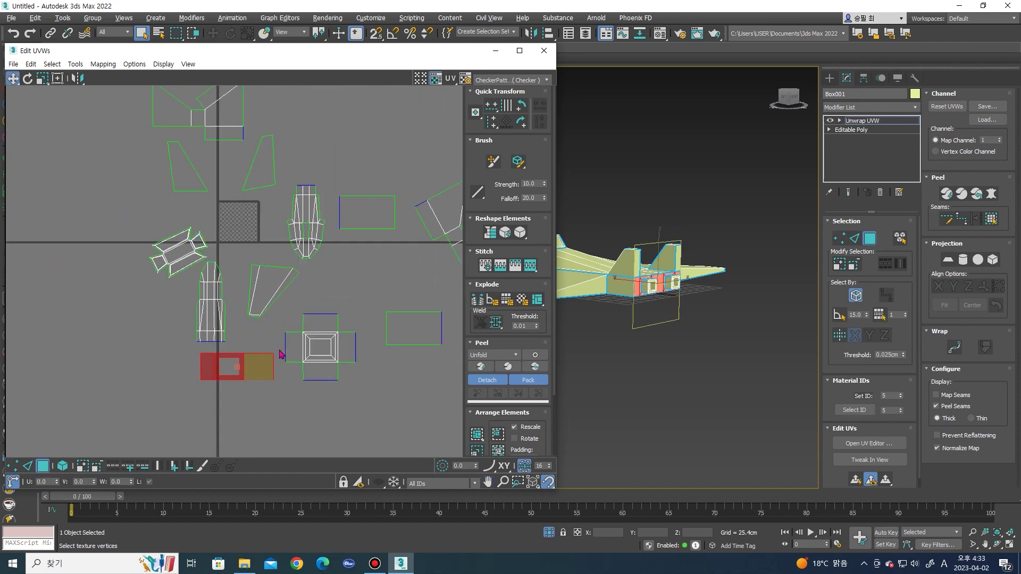
scroll(303, 345, up, 2)
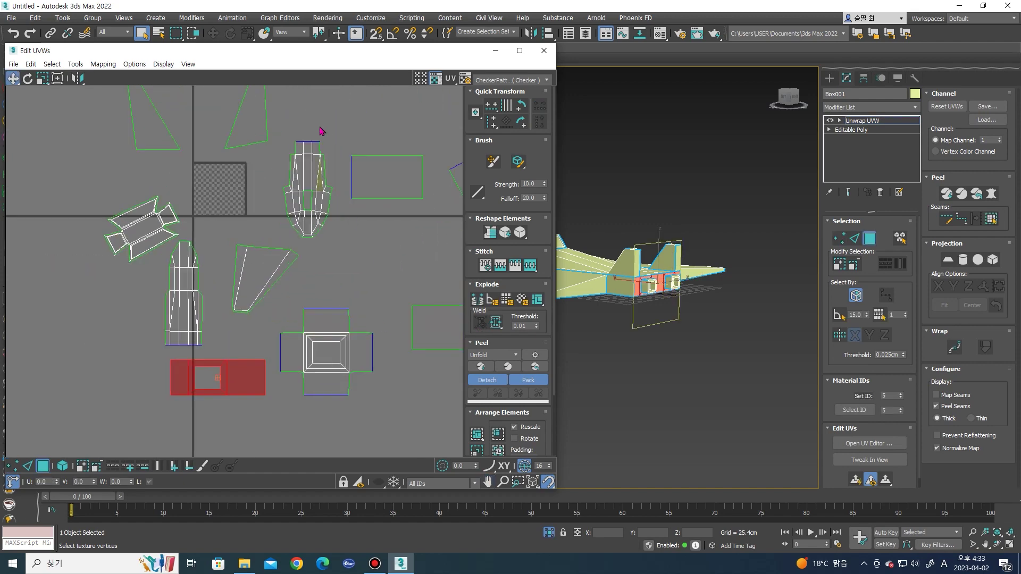
scroll(212, 257, up, 1)
scroll(201, 216, up, 1)
scroll(205, 239, down, 3)
scroll(218, 250, up, 1)
middle_drag(217, 251, 210, 260)
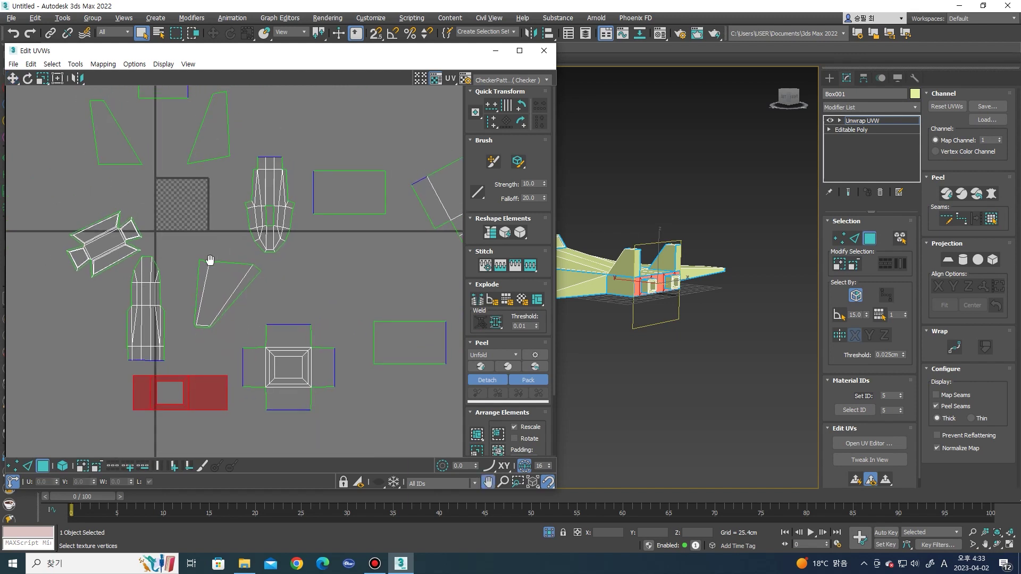
scroll(210, 260, down, 3)
middle_drag(149, 255, 158, 294)
scroll(302, 225, up, 2)
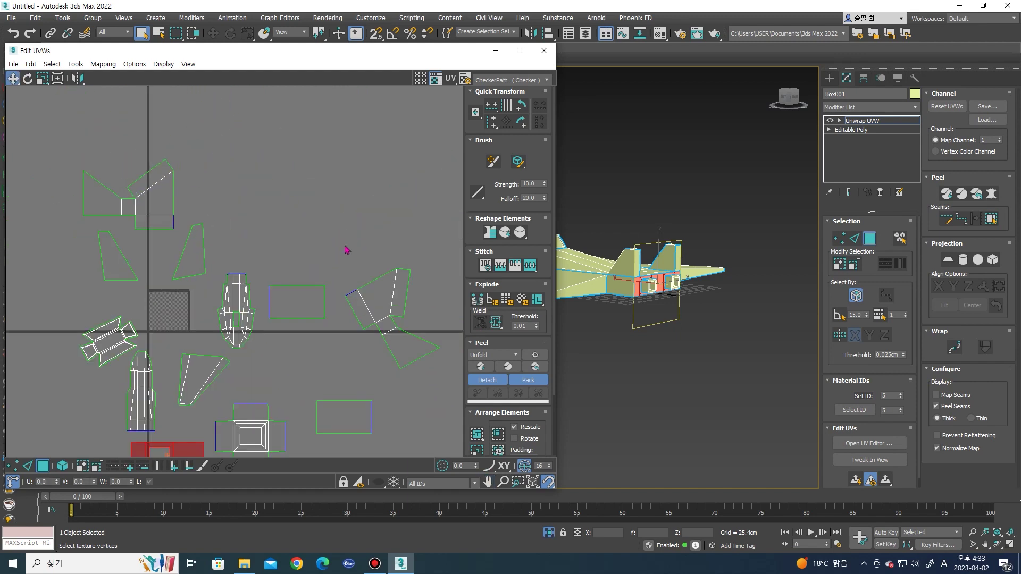
click(415, 349)
Move the red fin shell toward the centre, rotate it, and place it upper left
drag(339, 263, 391, 344)
mouse_move(343, 310)
mouse_down()
mouse_move(58, 164)
mouse_move(14, 160)
mouse_up()
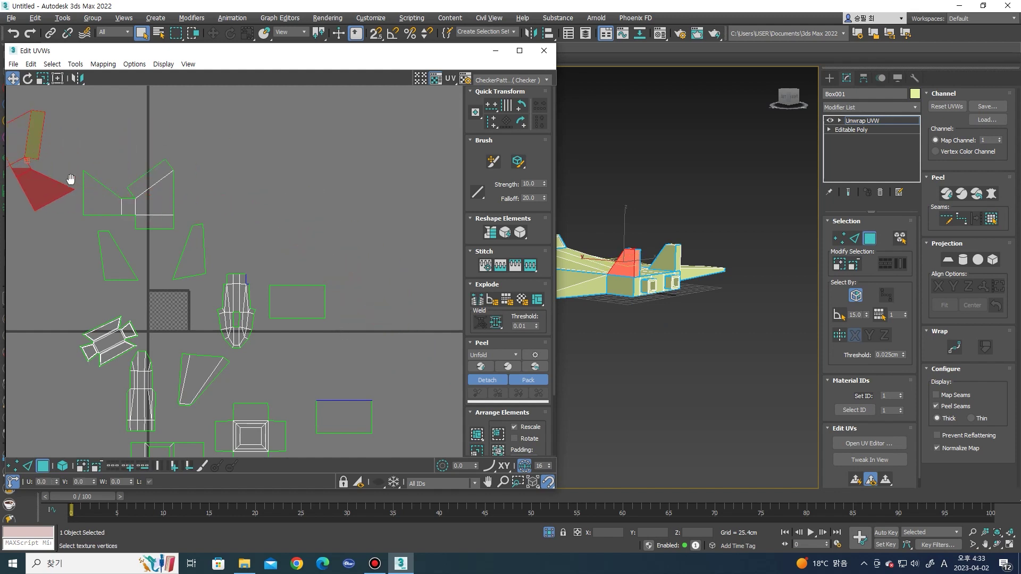
scroll(70, 180, up, 2)
scroll(181, 215, up, 1)
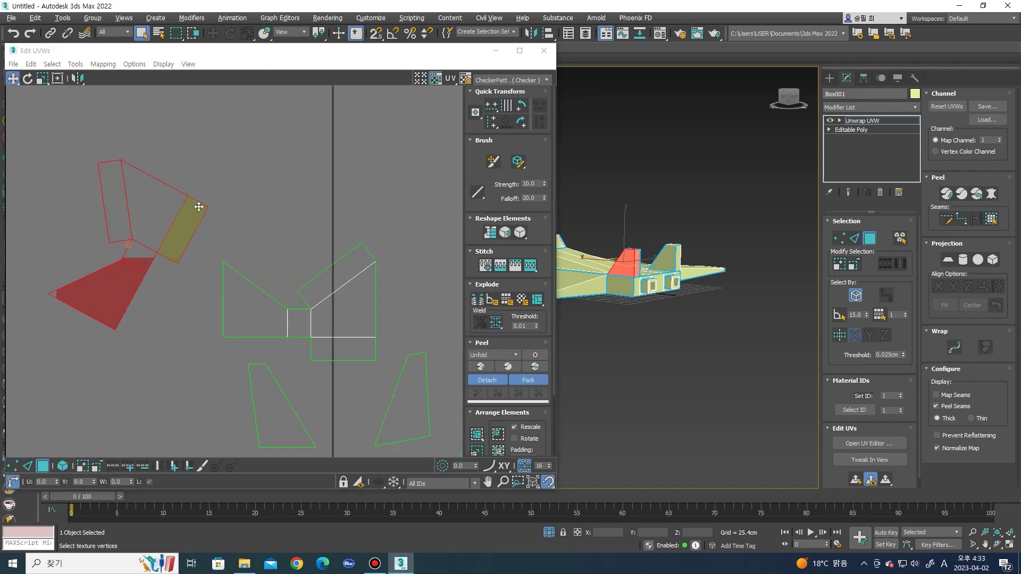
mouse_move(198, 206)
mouse_down()
mouse_move(335, 262)
mouse_move(361, 367)
mouse_up()
key(e)
key(w)
drag(316, 298, 312, 232)
Drag the shell's corner vertices down onto the matching corners of the lower shell
key(1)
click(329, 255)
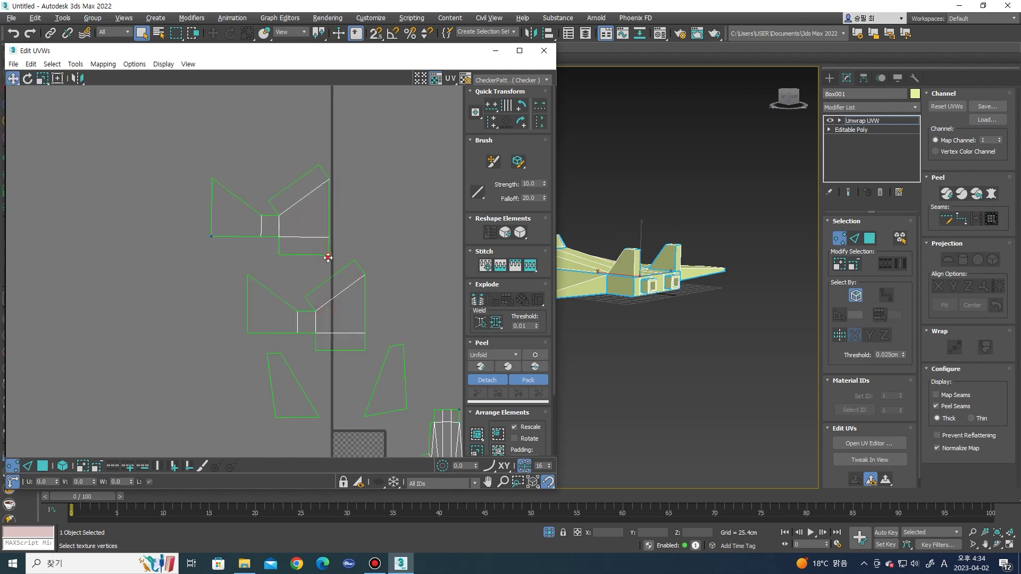
click(273, 256)
drag(330, 247, 363, 342)
click(279, 236)
drag(281, 237, 301, 276)
click(280, 216)
drag(280, 215, 319, 318)
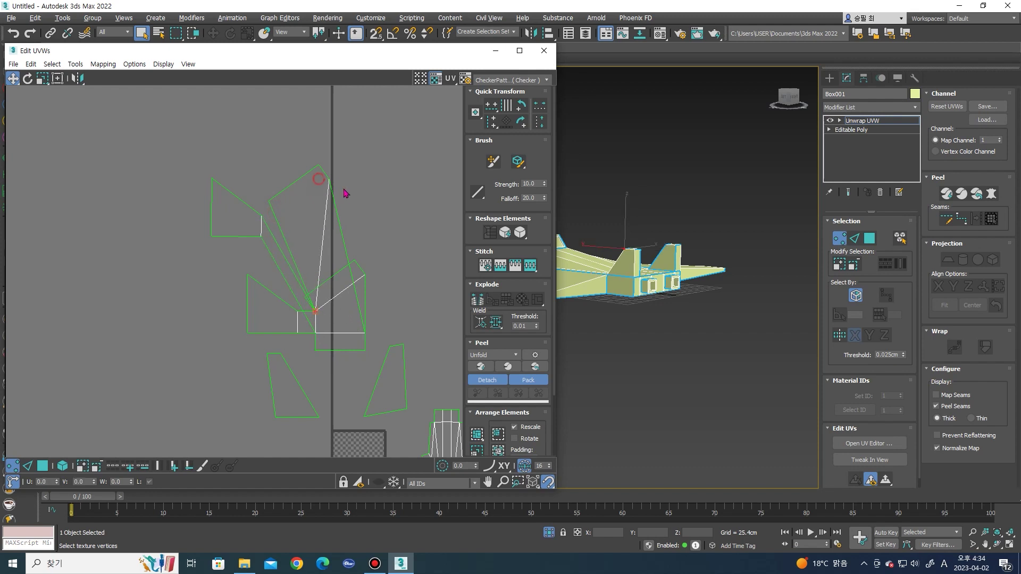
click(327, 179)
drag(326, 180, 368, 277)
Pull the remaining upper vertices down, collapsing the long triangle into a compact island
drag(317, 162, 325, 169)
mouse_move(269, 192)
mouse_down()
mouse_move(266, 246)
mouse_move(294, 332)
mouse_up()
drag(257, 216, 295, 308)
click(195, 229)
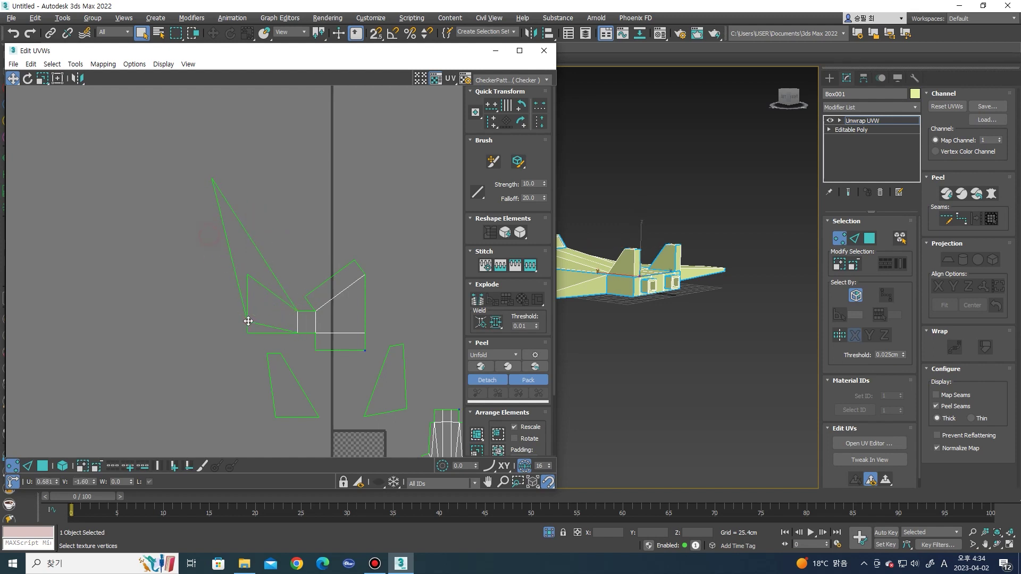
drag(212, 189, 247, 275)
key(3)
alt+middle_drag(684, 303, 734, 304)
scroll(686, 305, up, 3)
scroll(688, 306, up, 4)
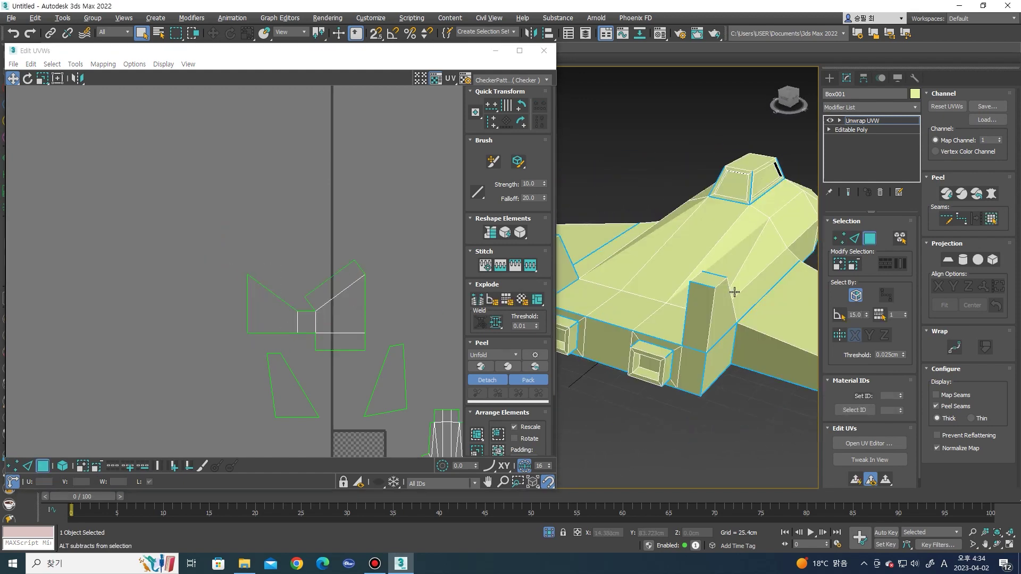
Select the small triangular UV face and shift it left
mouse_move(214, 259)
mouse_down()
mouse_move(298, 345)
mouse_move(208, 299)
mouse_up()
scroll(279, 319, up, 2)
right_click(271, 302)
click(267, 324)
key(1)
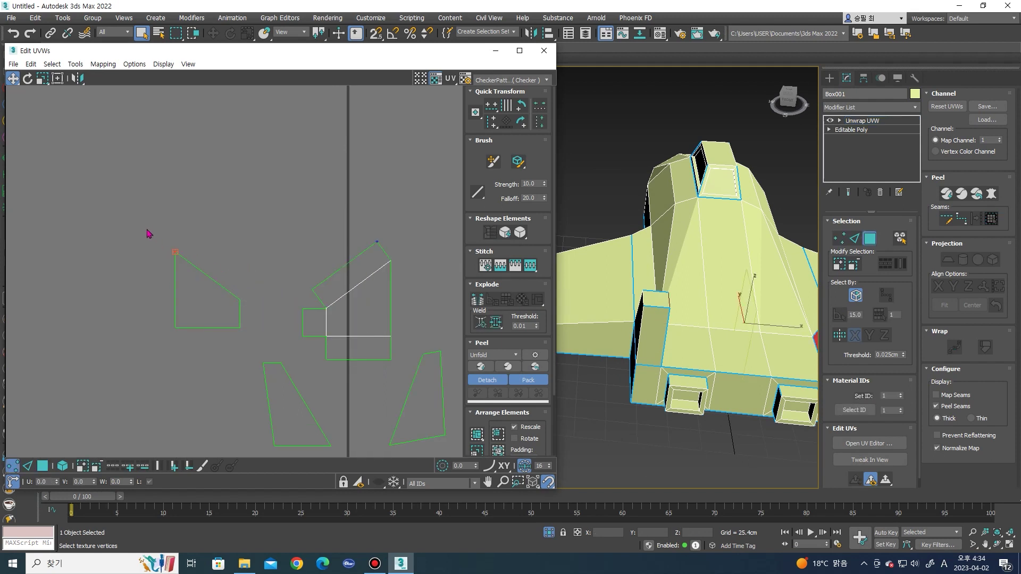
key(3)
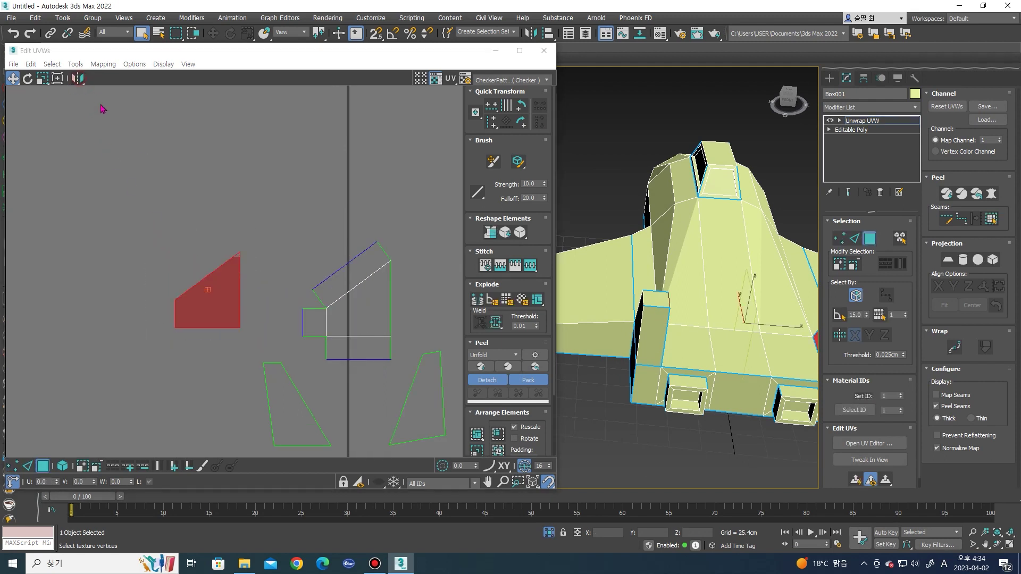
key(1)
Move the triangle's vertices right so the shell sits against the fin shell
drag(186, 259, 257, 262)
drag(395, 263, 391, 260)
click(241, 328)
drag(242, 328, 381, 336)
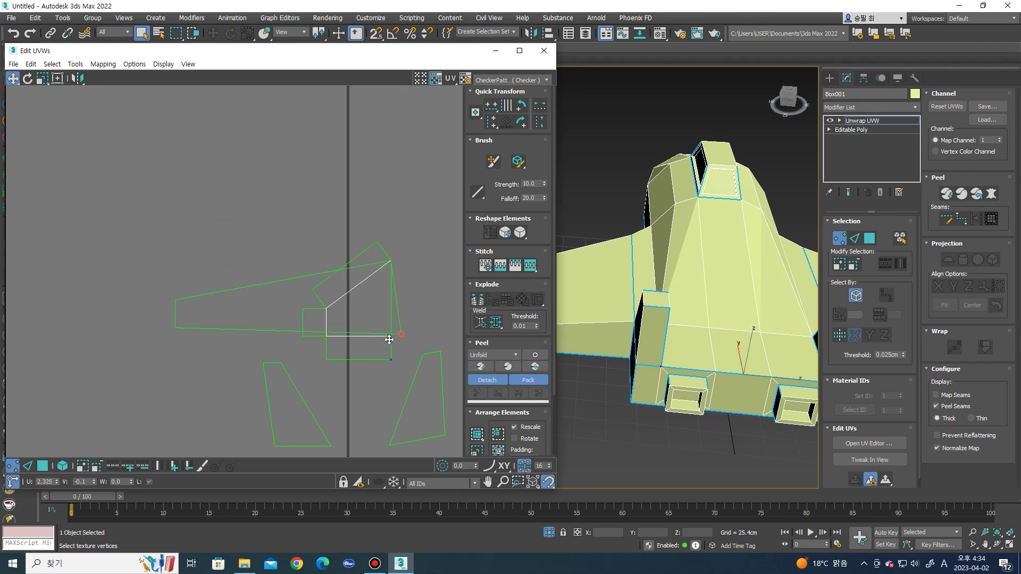
drag(158, 277, 177, 303)
drag(323, 309, 331, 309)
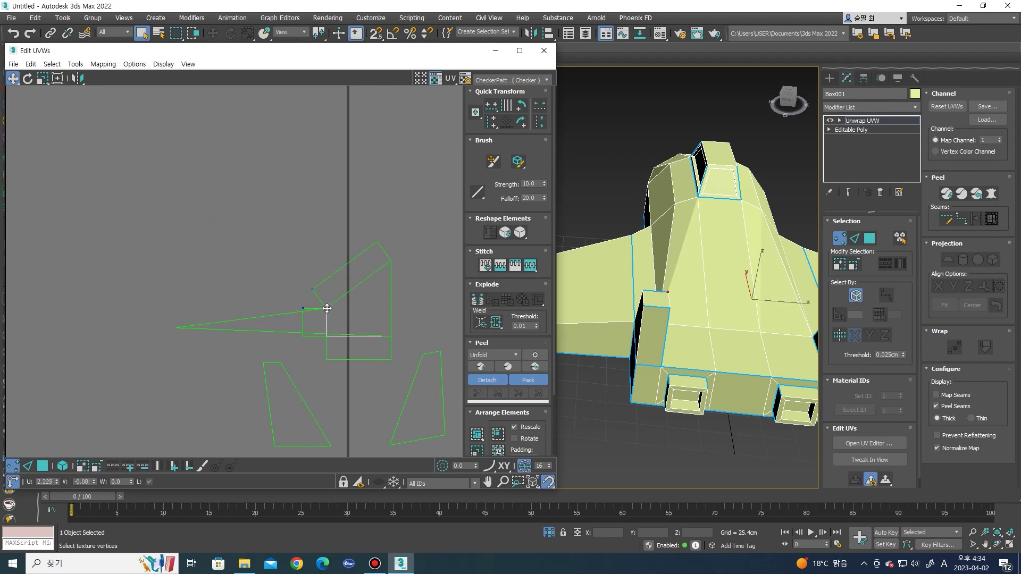
drag(177, 327, 326, 335)
Try stretching a vertex left to reshape its polygon, then undo it
scroll(331, 336, down, 2)
scroll(331, 326, down, 2)
middle_drag(745, 341, 736, 347)
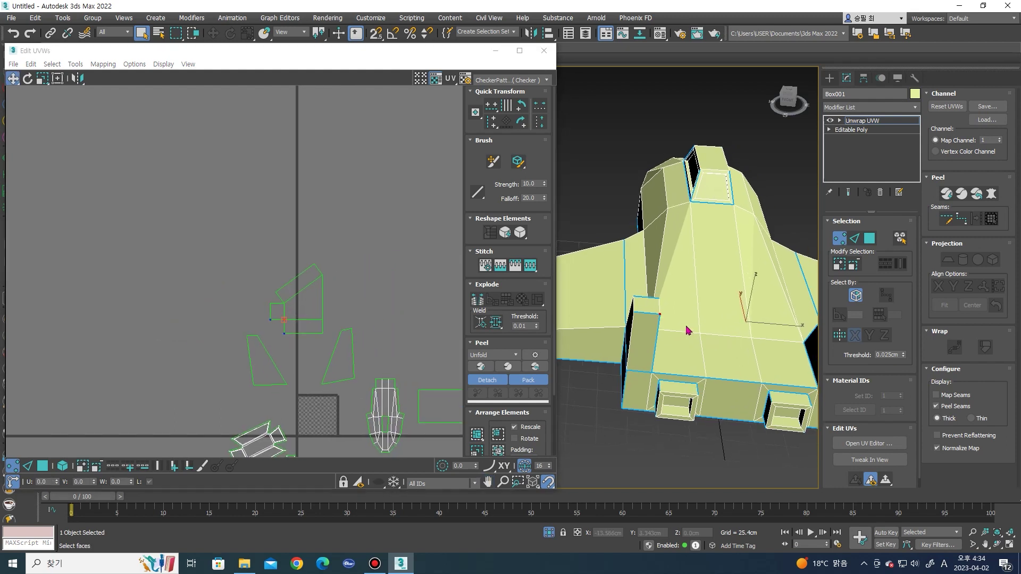
drag(320, 320, 269, 314)
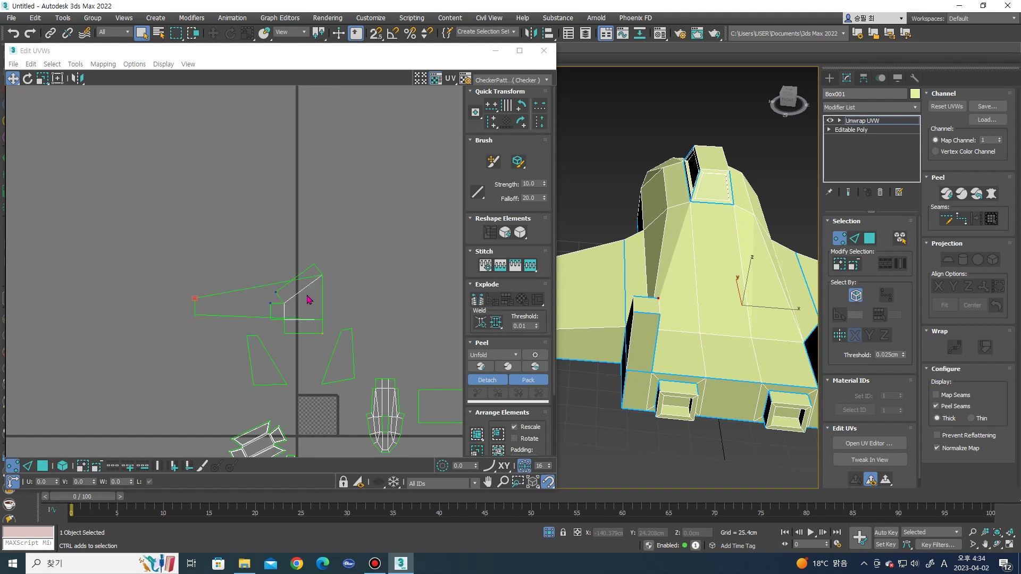
key(ctrl+z)
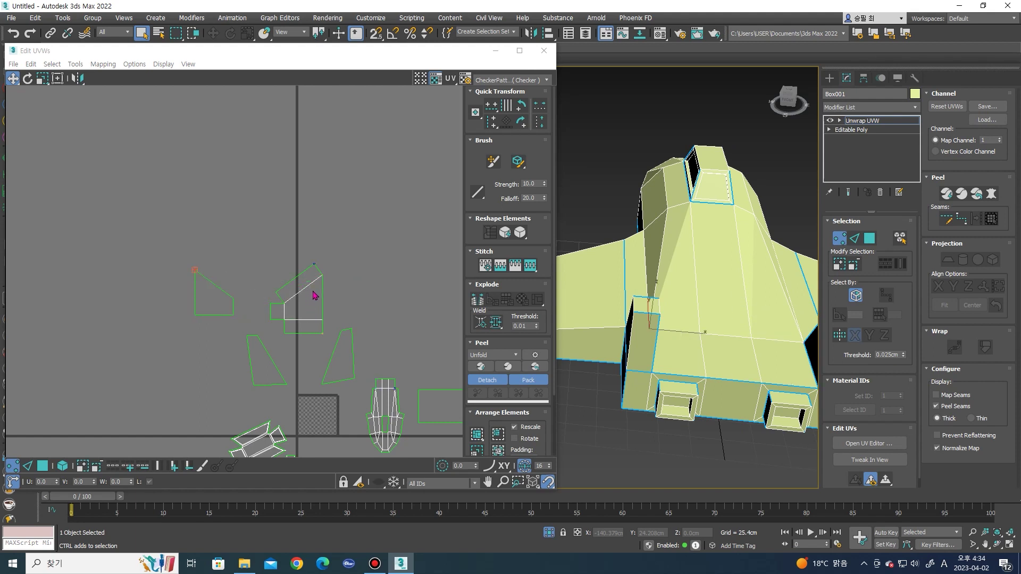
Box-select several UV faces in polygon mode and pan over the shells
key(3)
mouse_move(198, 249)
mouse_down()
mouse_move(452, 420)
mouse_move(438, 433)
mouse_move(396, 420)
mouse_move(277, 435)
mouse_up()
scroll(325, 320, down, 2)
middle_drag(277, 435, 239, 372)
scroll(228, 329, up, 2)
middle_drag(229, 329, 214, 293)
scroll(214, 292, down, 1)
scroll(159, 244, up, 1)
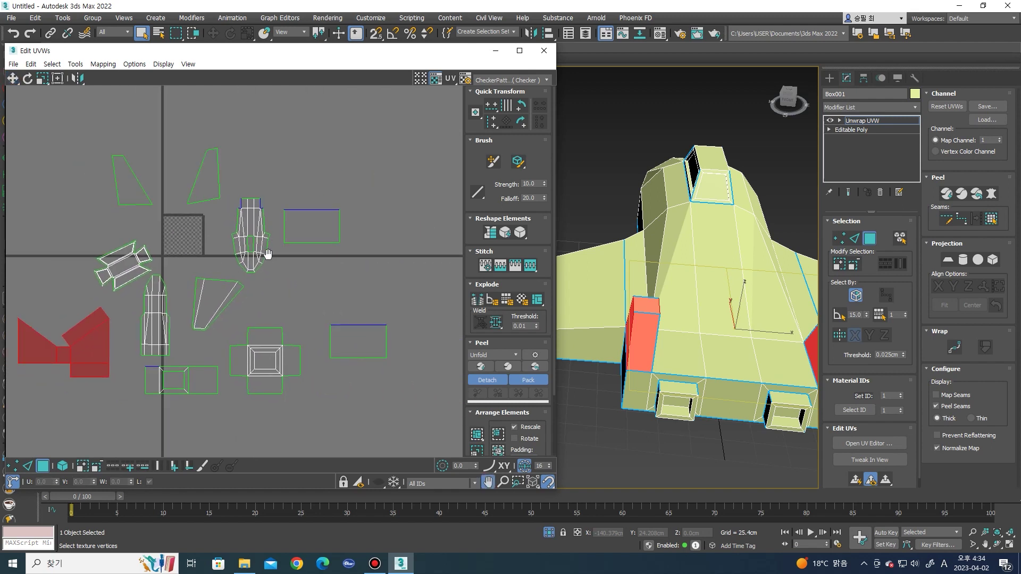
Select the right trapezoid UV shell and its top corner vertex
click(186, 215)
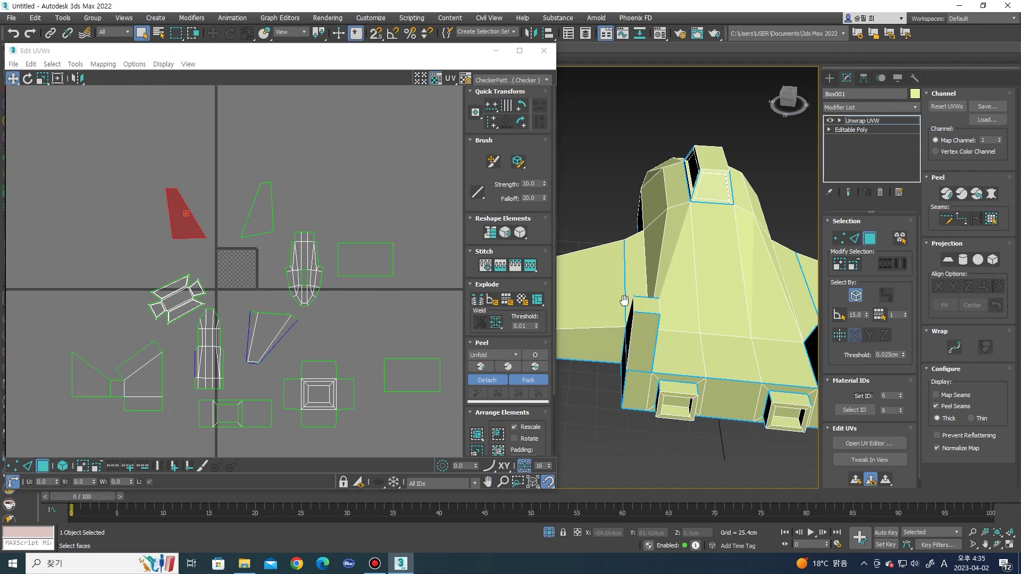
scroll(714, 310, down, 3)
scroll(714, 310, down, 1)
alt+middle_drag(714, 310, 691, 277)
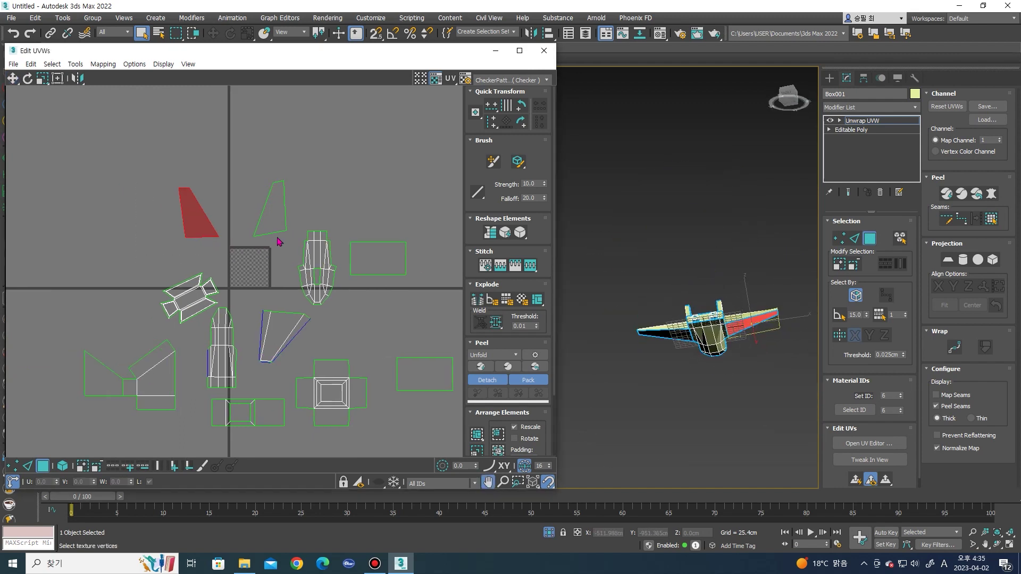
scroll(266, 242, up, 2)
drag(293, 236, 294, 236)
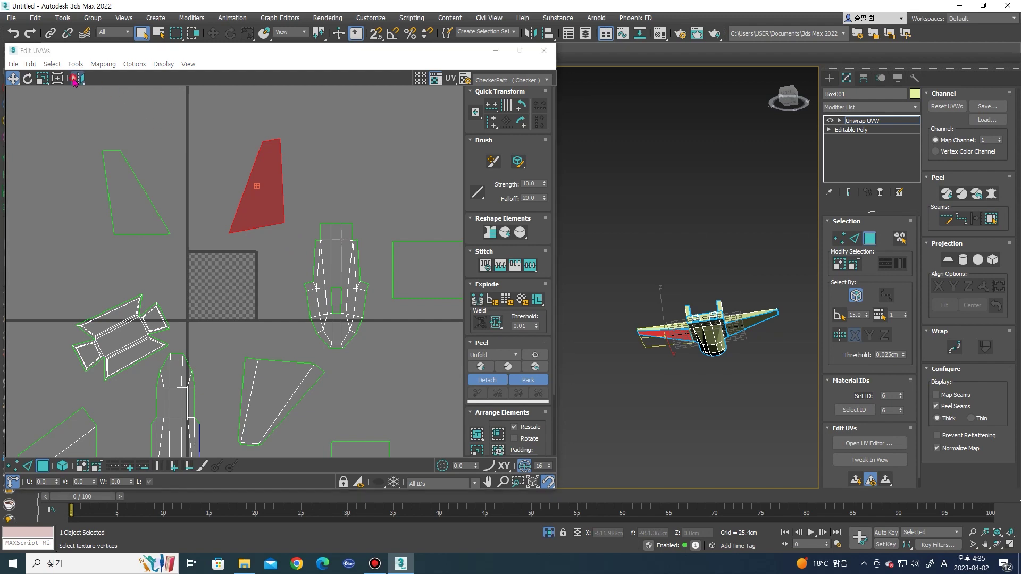
key(1)
drag(222, 129, 232, 143)
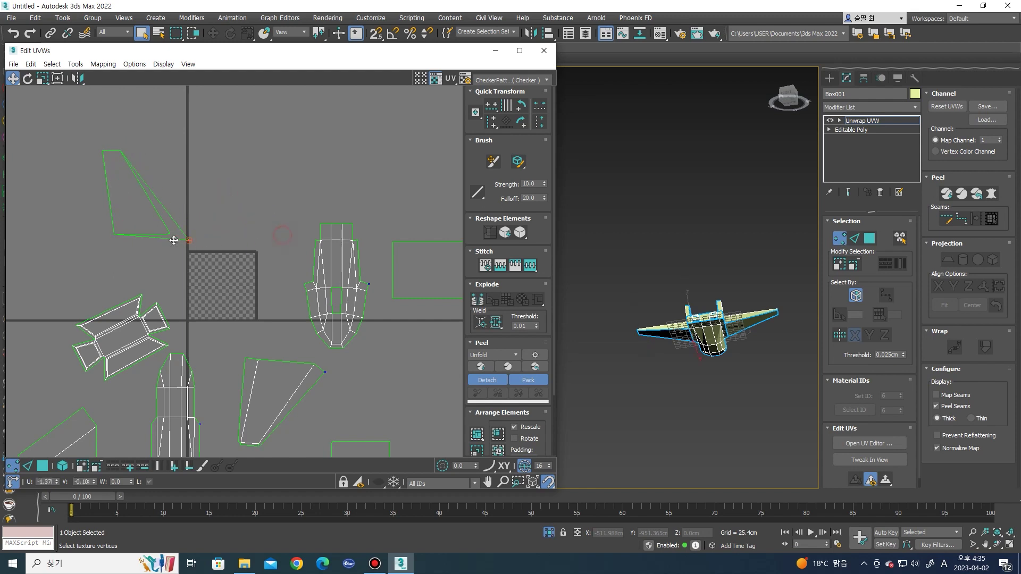
Move the rectangular UV face down and right beside the other islands
middle_drag(332, 229, 205, 153)
scroll(311, 191, down, 2)
key(3)
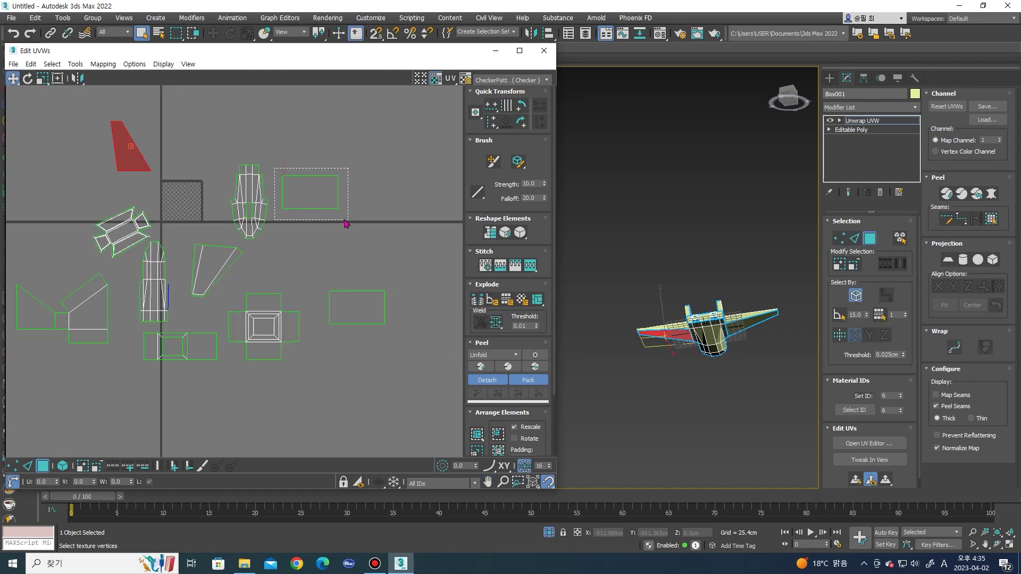
drag(320, 201, 337, 265)
scroll(330, 270, up, 3)
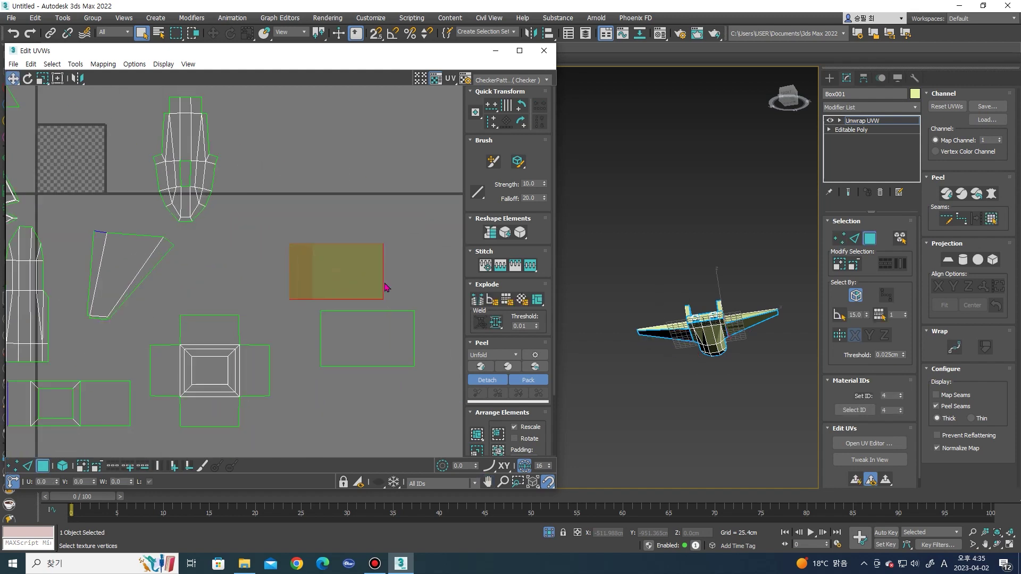
alt+middle_drag(659, 351, 687, 363)
scroll(688, 362, up, 5)
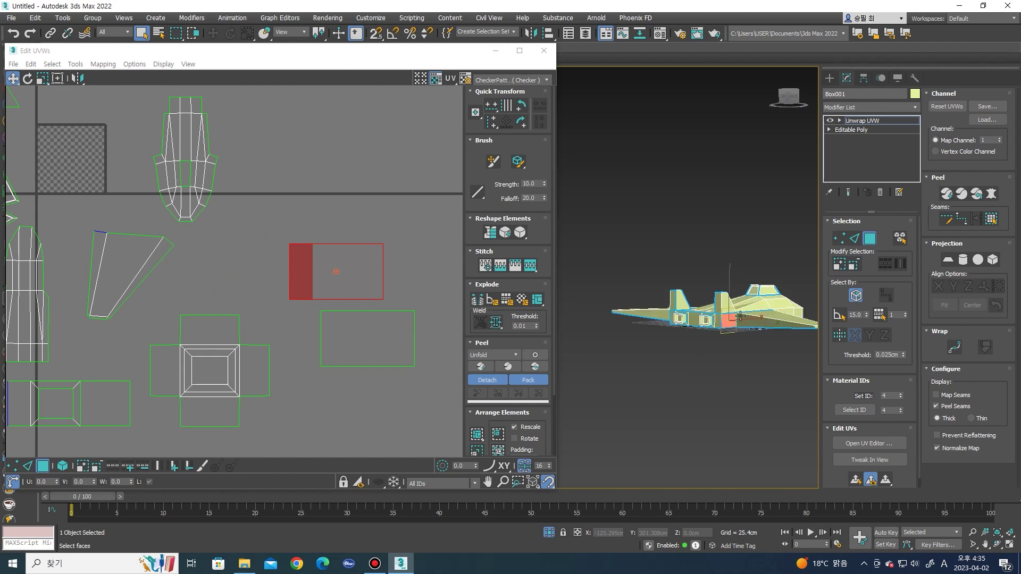
Check an edge on the model from the front, then box-select the rectangle face
key(2)
click(726, 309)
mouse_move(726, 319)
alt+middle_down()
mouse_move(730, 341)
mouse_move(674, 338)
alt+middle_up()
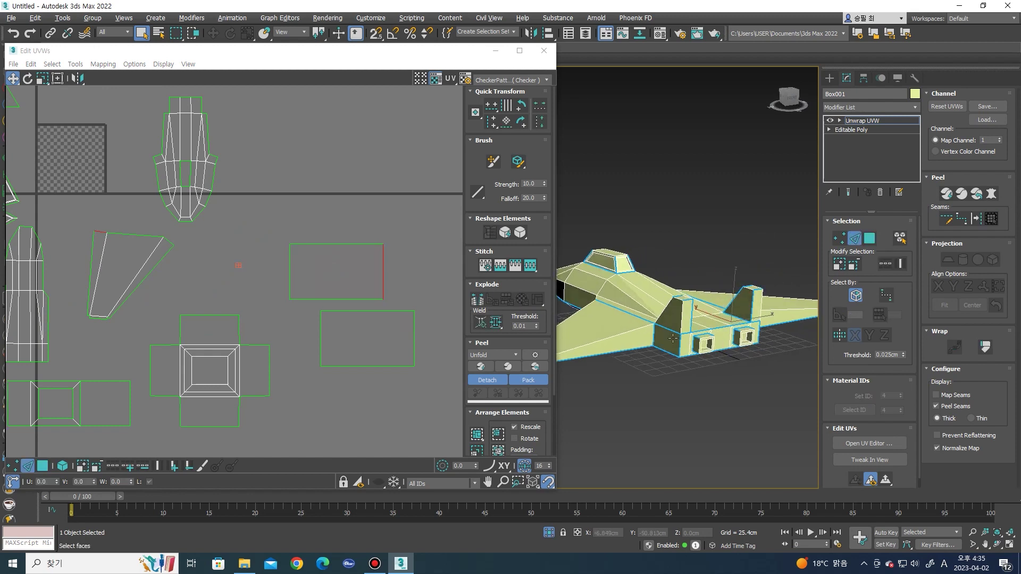
key(3)
drag(265, 232, 391, 307)
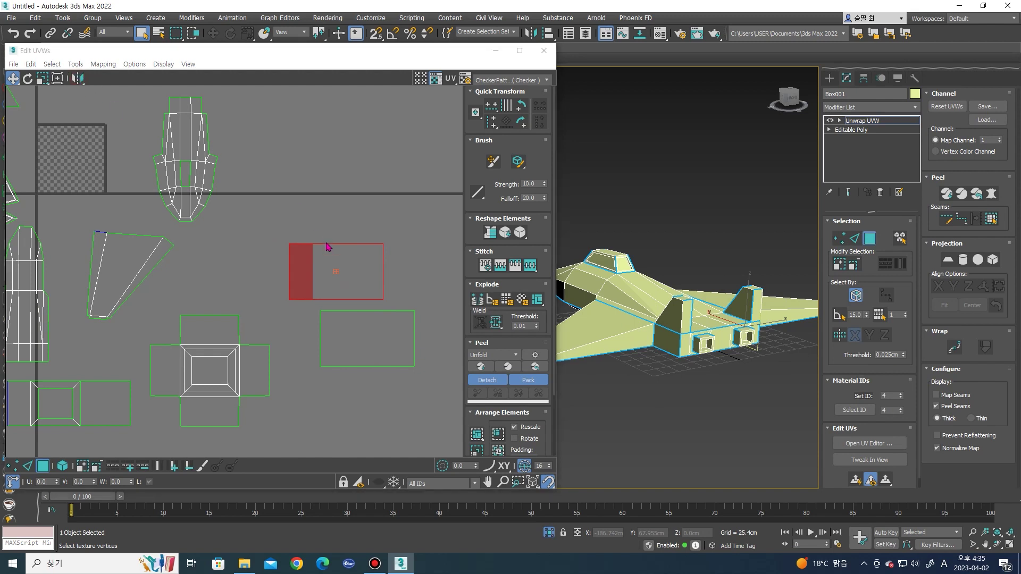
Nudge the rectangle's side vertices into alignment, then select all UV faces
key(1)
drag(279, 233, 306, 255)
mouse_move(269, 224)
mouse_down()
mouse_move(296, 303)
mouse_move(314, 314)
mouse_up()
drag(391, 283, 386, 310)
scroll(416, 370, down, 5)
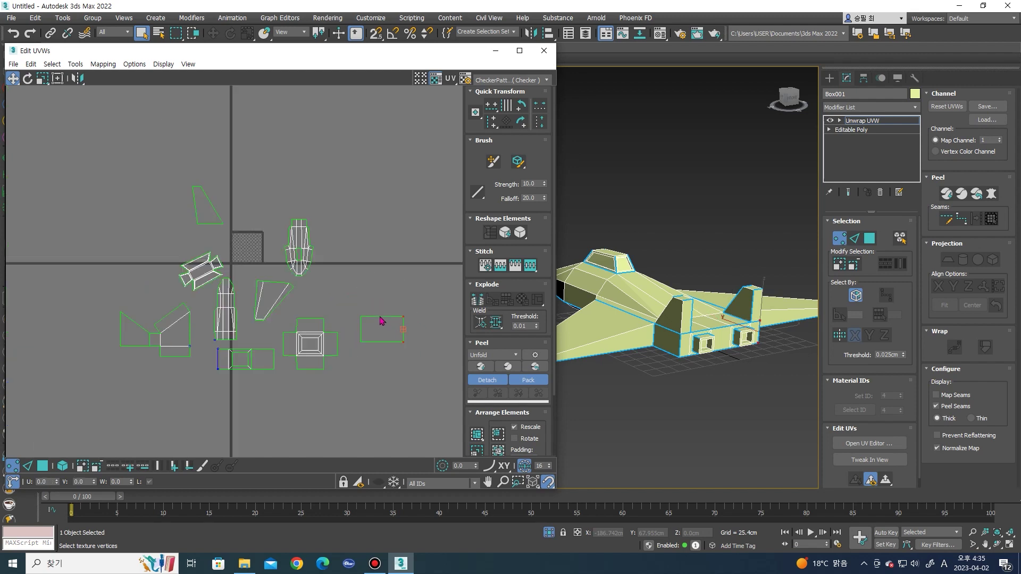
key(3)
key(ctrl+a)
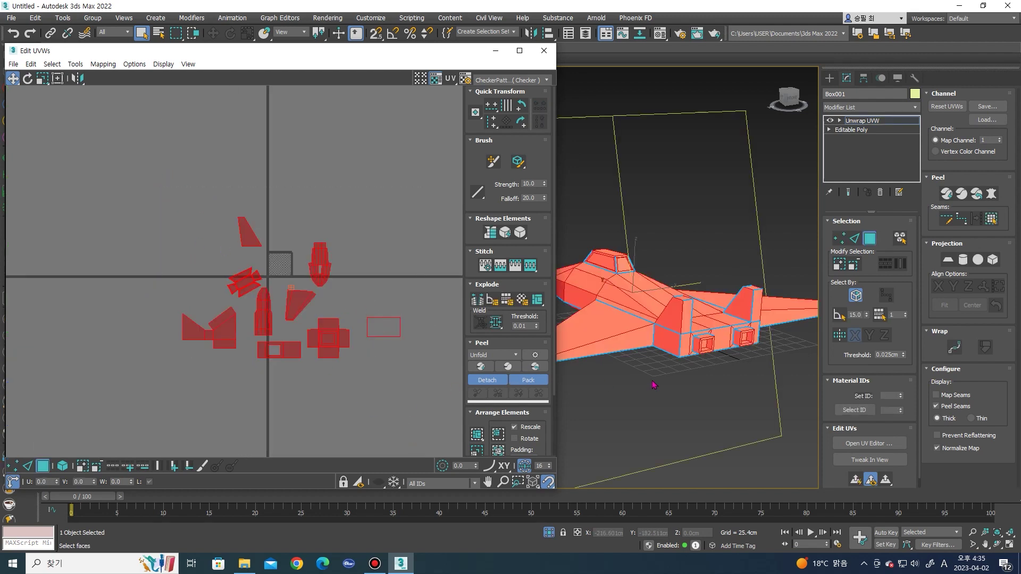
Scale all UV islands down toward the main tile
alt+middle_drag(654, 385, 498, 348)
scroll(254, 304, up, 1)
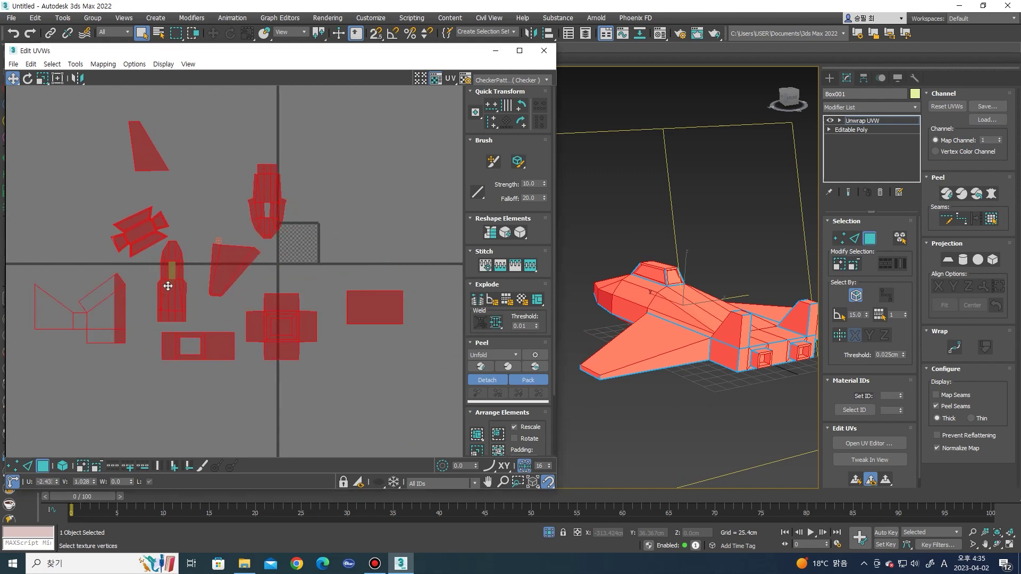
scroll(237, 302, up, 1)
scroll(223, 301, up, 1)
key(r)
drag(223, 301, 216, 358)
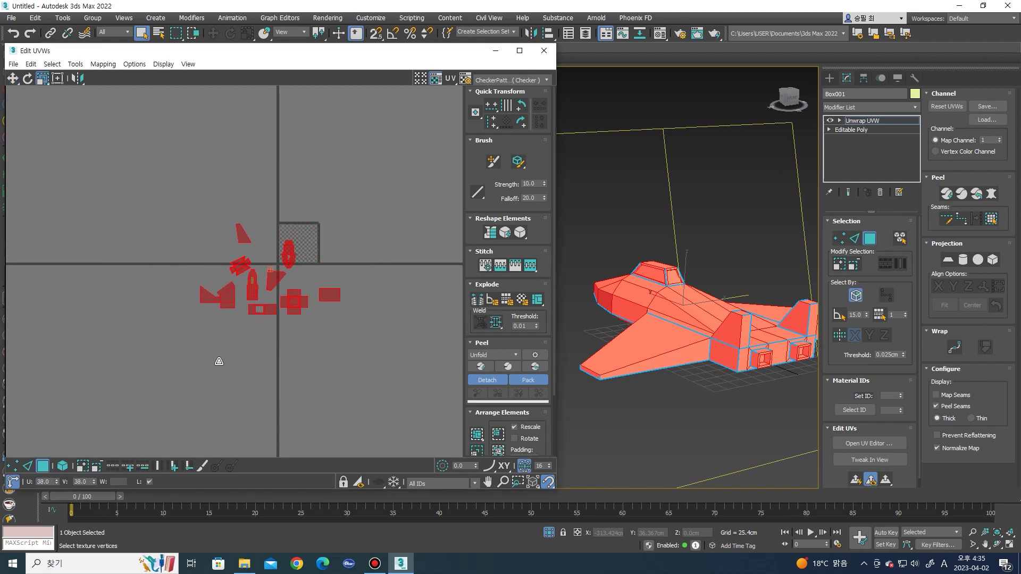
scroll(293, 254, up, 2)
Move the hull island into the tile's top-left corner
click(322, 283)
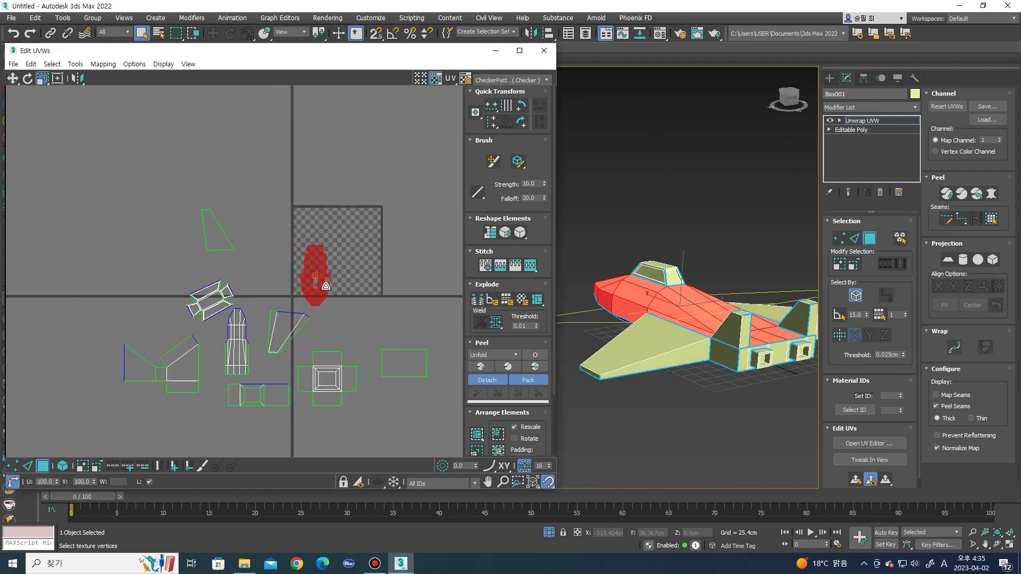
scroll(325, 285, up, 1)
key(w)
drag(324, 285, 311, 238)
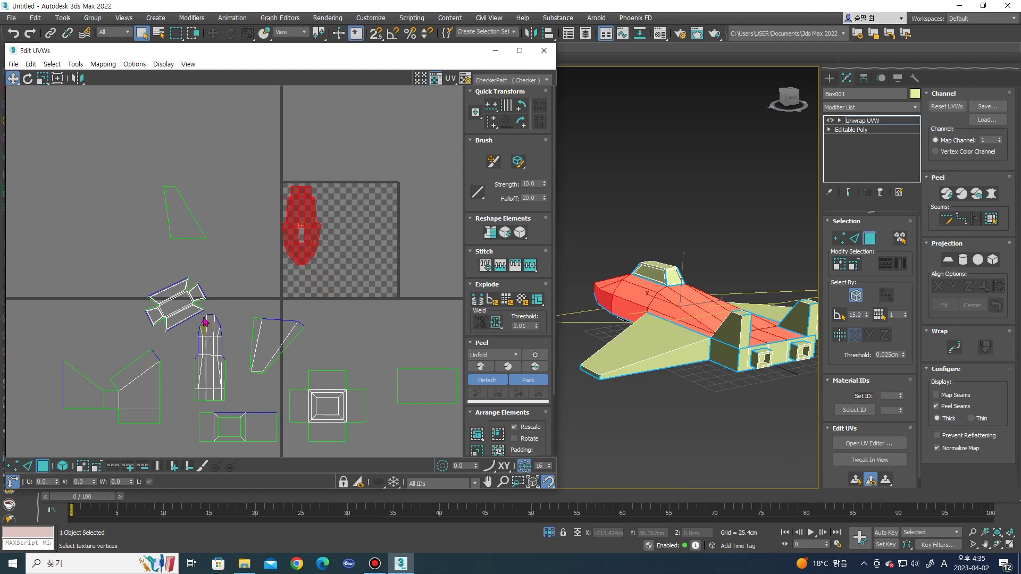
scroll(213, 396, up, 2)
Move the narrow fuselage island into the tile beside the hull
drag(212, 400, 246, 418)
scroll(227, 314, up, 1)
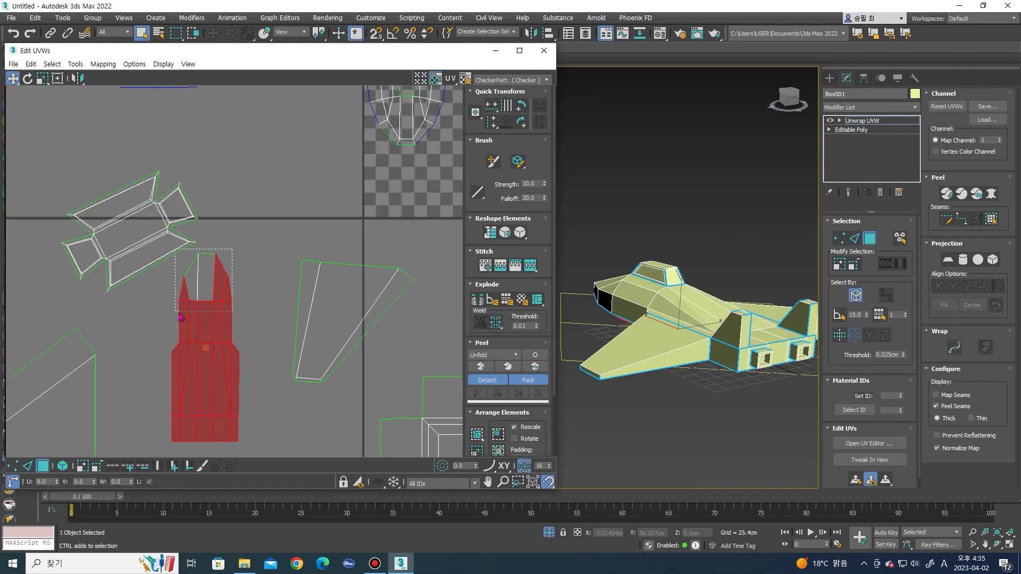
scroll(175, 316, down, 1)
drag(205, 319, 412, 178)
middle_drag(412, 178, 360, 306)
mouse_move(354, 298)
mouse_down()
mouse_move(346, 316)
mouse_move(340, 304)
mouse_up()
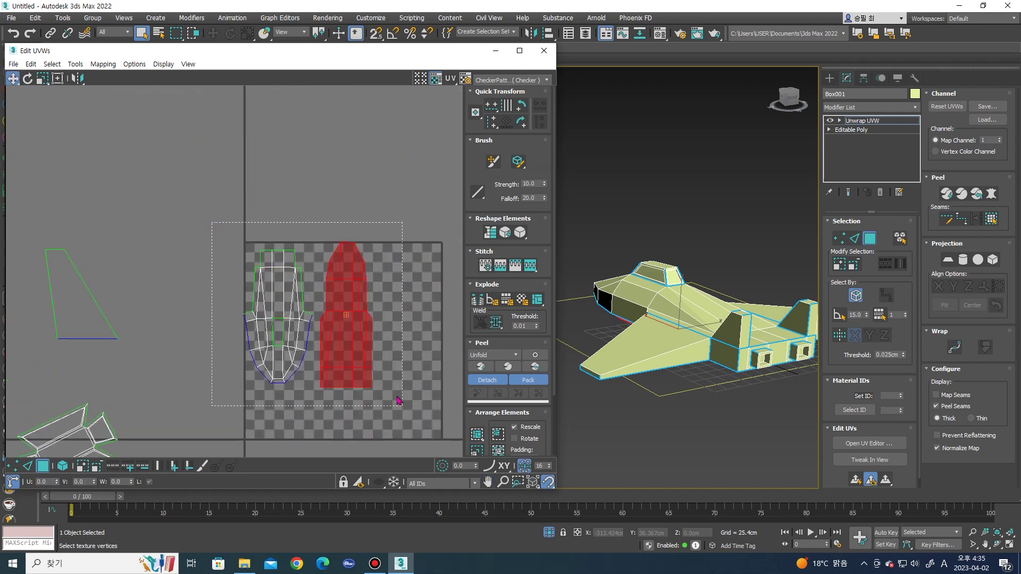
Box-select both fuselage islands and undo to clear the flipped sliver
drag(211, 222, 401, 408)
scroll(340, 324, up, 1)
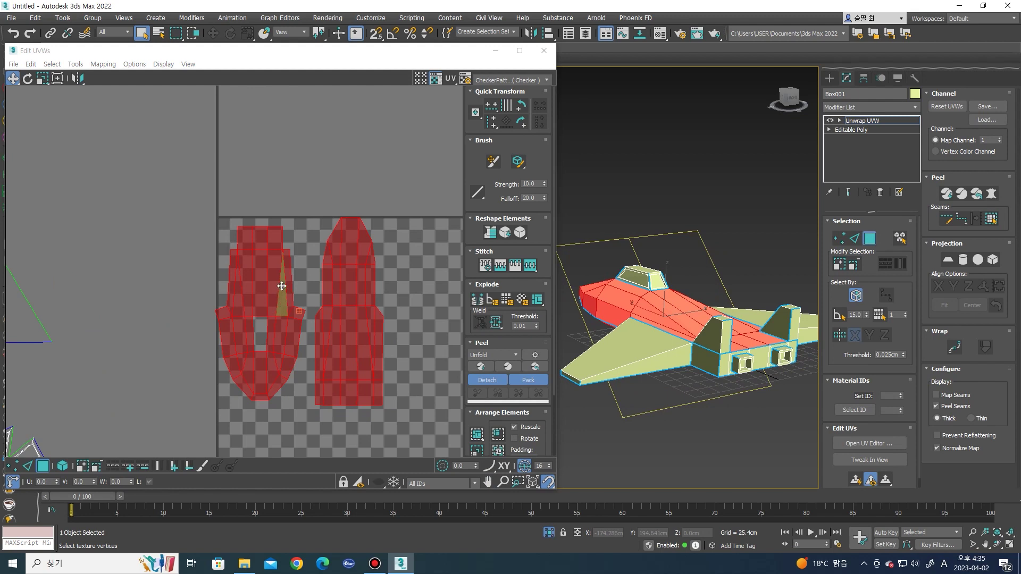
key(ctrl+z)
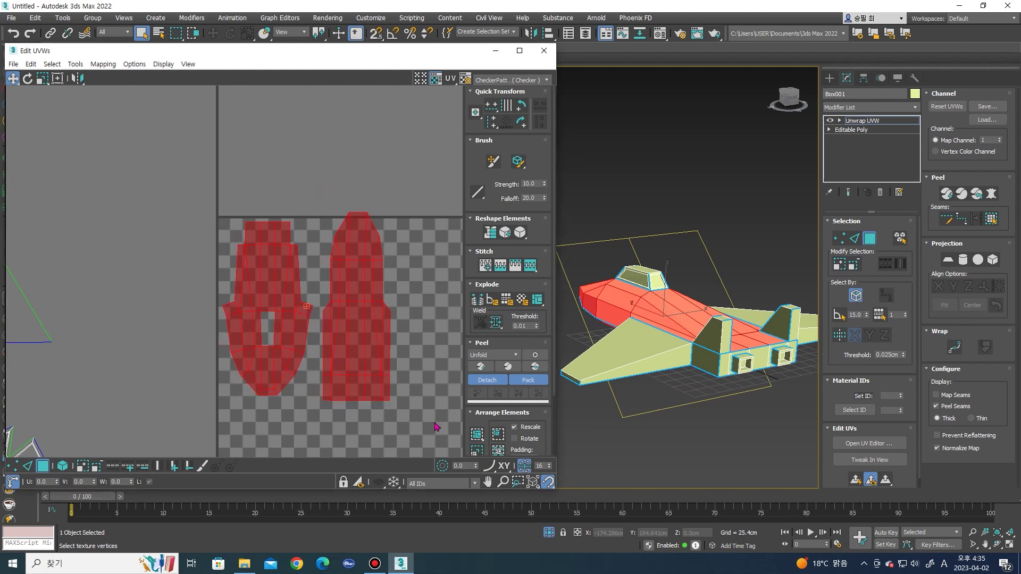
Select the trapezoid wing island and orbit the jet to inspect its underside
click(367, 341)
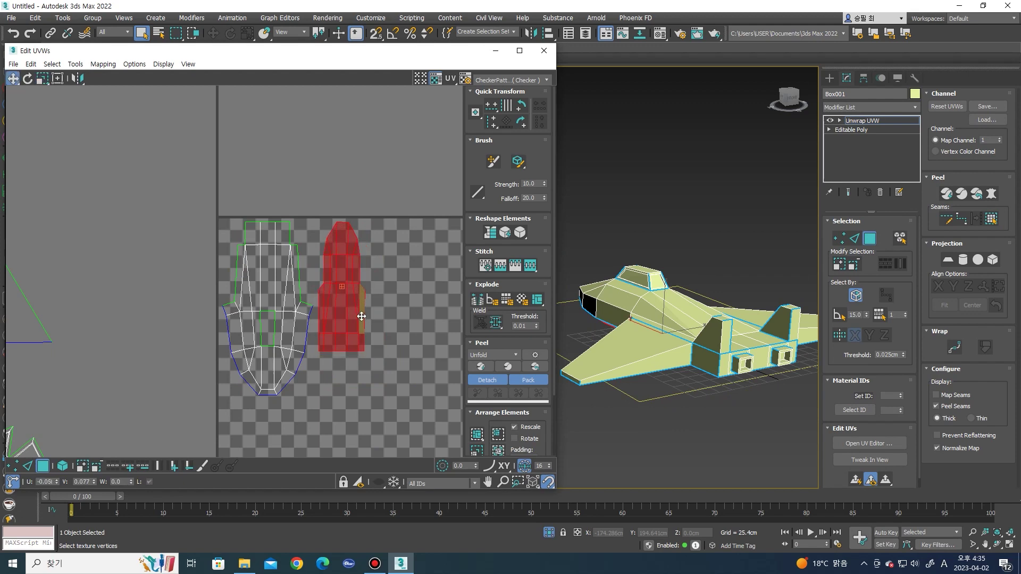
scroll(361, 316, down, 3)
drag(195, 293, 232, 336)
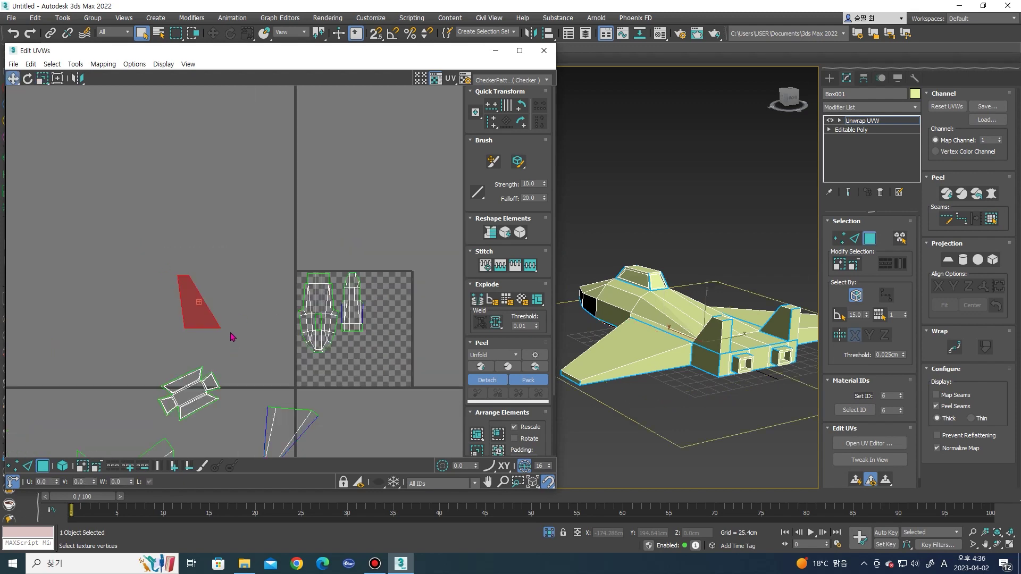
alt+middle_drag(729, 311, 755, 277)
mouse_move(198, 301)
mouse_down()
mouse_move(400, 292)
mouse_move(384, 322)
mouse_move(426, 357)
mouse_up()
key(r)
scroll(371, 352, down, 2)
key(w)
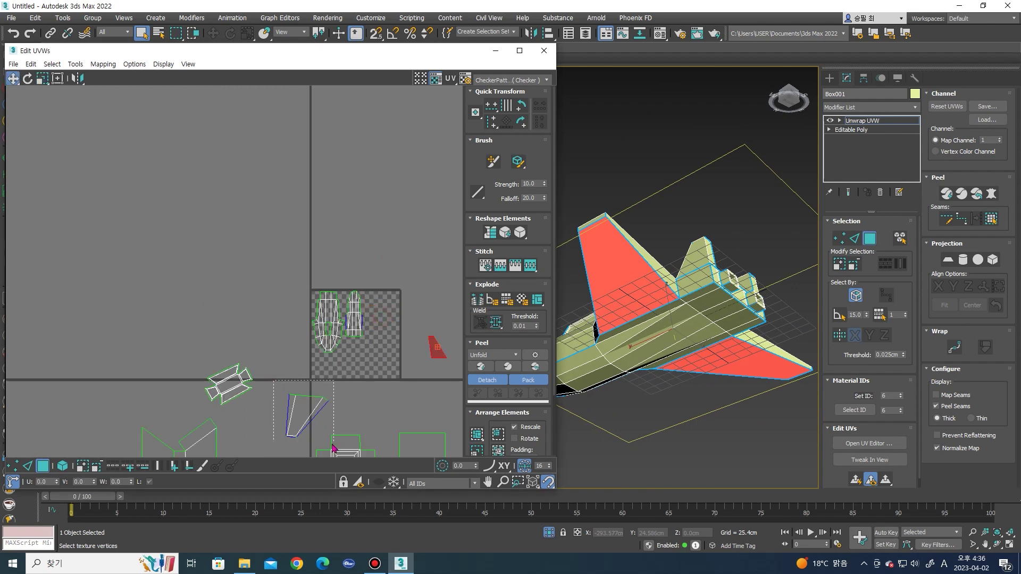
Fit the trapezoid wing island inside the tile beside the fuselage
drag(332, 448, 334, 453)
mouse_move(306, 420)
mouse_down()
mouse_move(394, 342)
mouse_move(390, 304)
mouse_move(372, 284)
mouse_up()
scroll(391, 319, up, 2)
key(e)
key(r)
key(w)
middle_drag(487, 339, 360, 343)
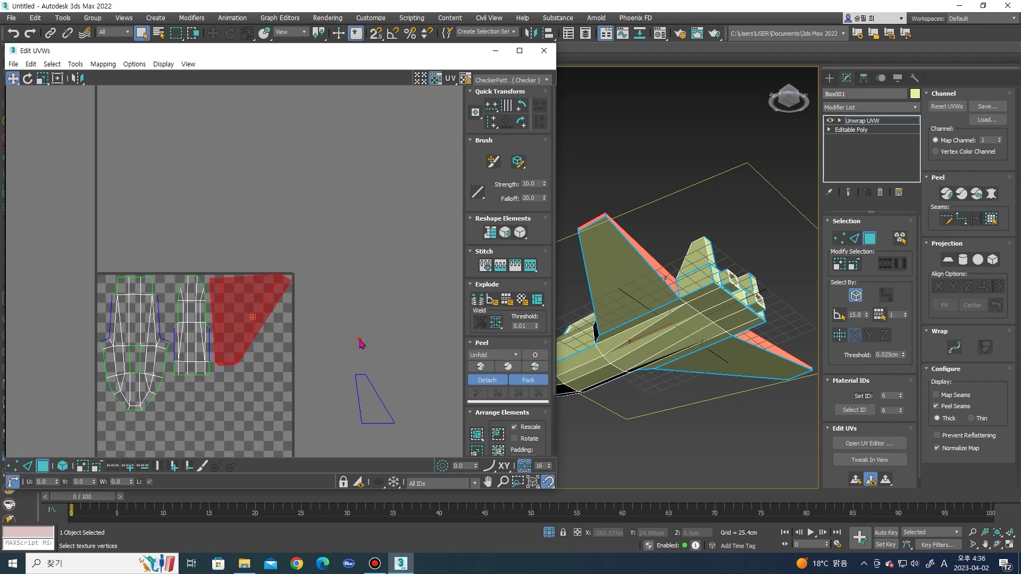
Move the small tail-fin island onto the tile and rotate it into place
click(373, 402)
mouse_move(373, 402)
mouse_down()
mouse_move(279, 359)
mouse_move(285, 372)
mouse_up()
key(e)
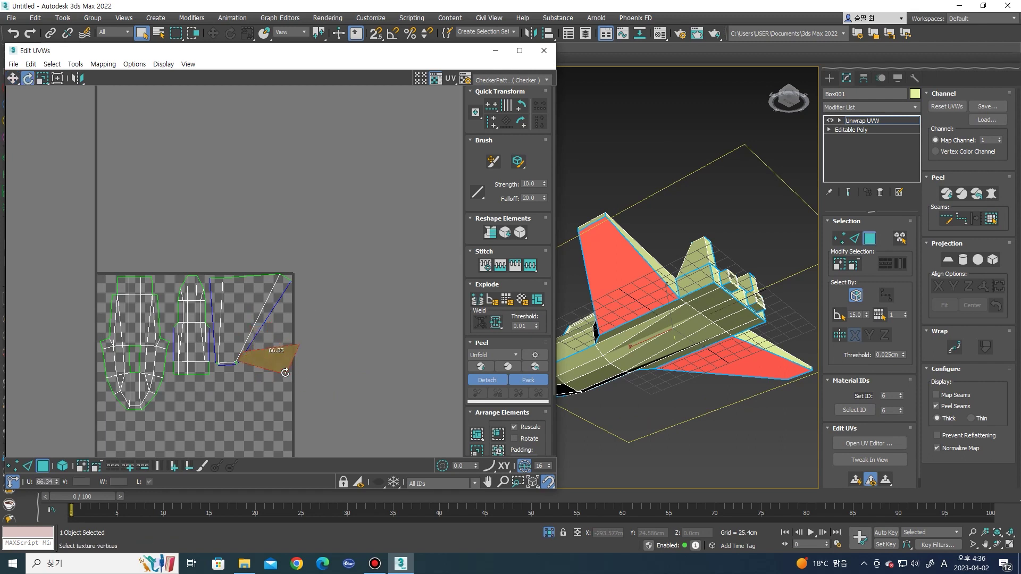
scroll(274, 355, up, 2)
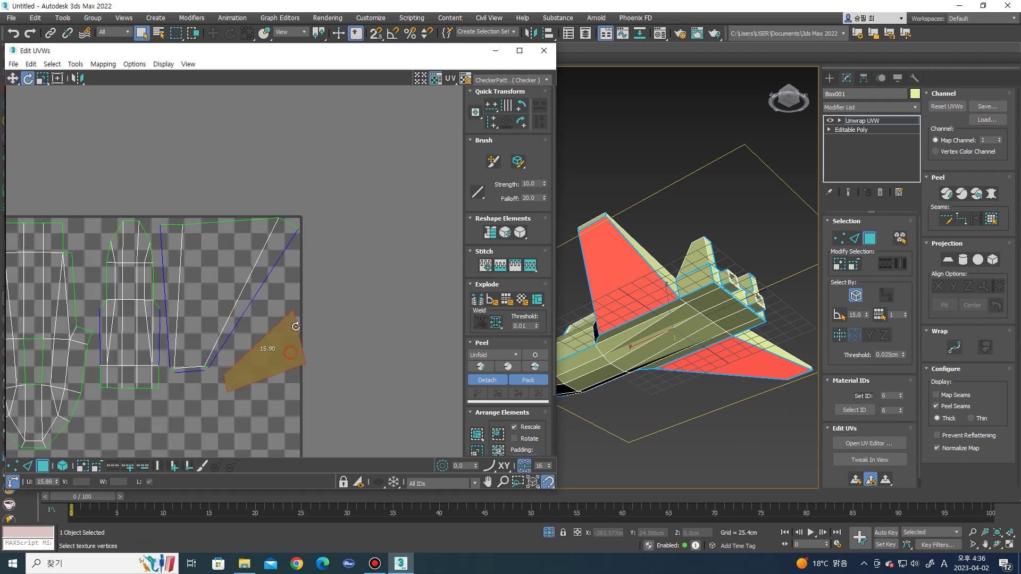
drag(295, 356, 256, 391)
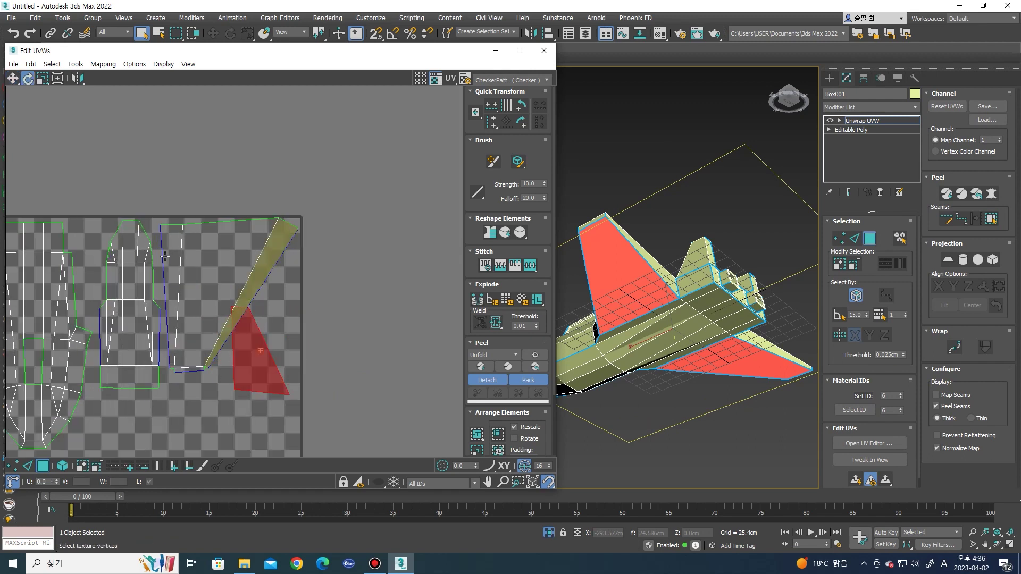
scroll(255, 287, up, 2)
mouse_move(296, 353)
mouse_down()
mouse_move(310, 365)
mouse_move(292, 308)
mouse_up()
Scale the cross-shaped island and place it in the tile's lower left
key(w)
scroll(265, 352, down, 5)
scroll(265, 352, down, 1)
scroll(260, 354, up, 1)
middle_drag(319, 452, 317, 393)
mouse_move(230, 289)
mouse_down()
mouse_move(291, 396)
mouse_move(246, 241)
mouse_move(254, 288)
mouse_up()
key(r)
scroll(262, 223, up, 3)
key(w)
drag(235, 210, 203, 182)
scroll(198, 186, down, 2)
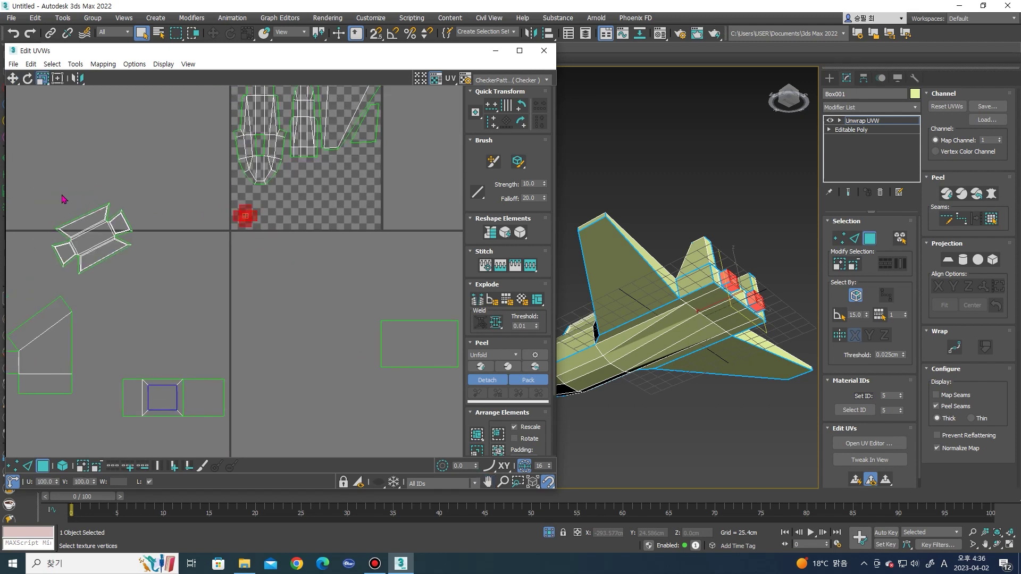
Move the cross island onto the tile, straighten it and enlarge it to fill the gap
drag(29, 192, 140, 272)
mouse_move(93, 239)
mouse_down()
mouse_move(250, 192)
mouse_move(322, 205)
mouse_move(314, 191)
mouse_up()
scroll(307, 199, up, 2)
key(e)
key(w)
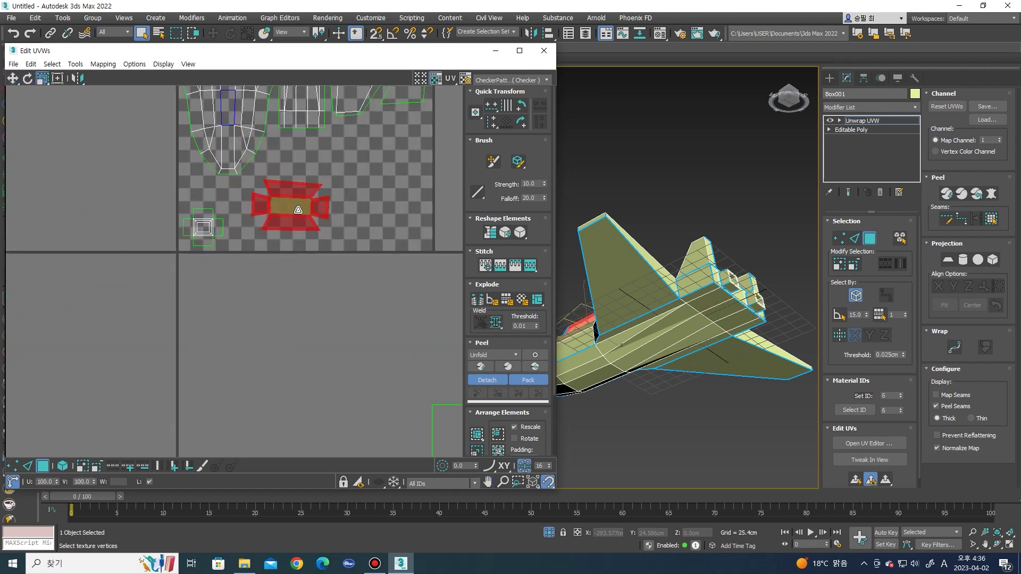
scroll(294, 208, up, 2)
key(ctrl+z)
key(r)
drag(266, 237, 271, 233)
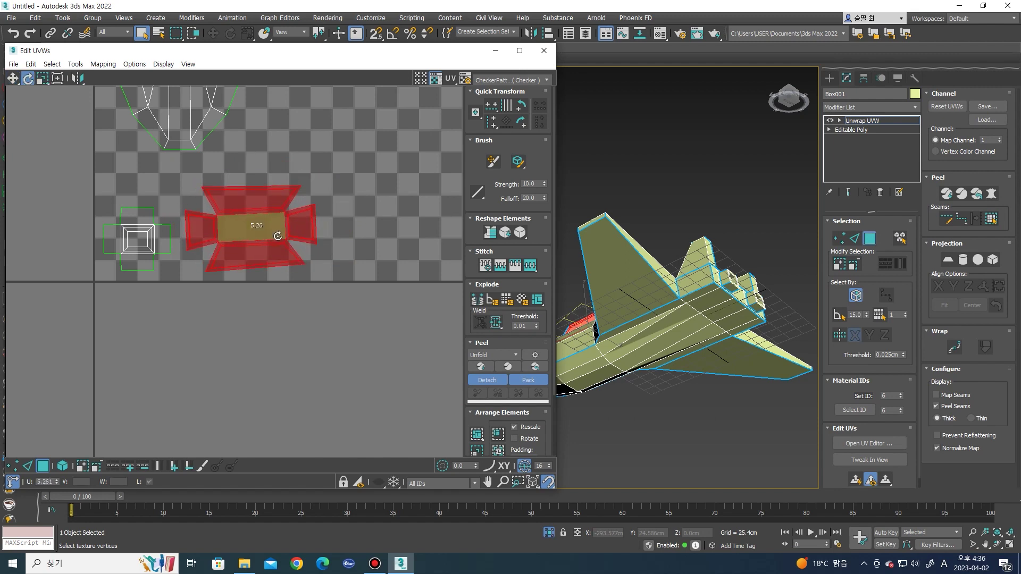
key(w)
scroll(313, 278, down, 5)
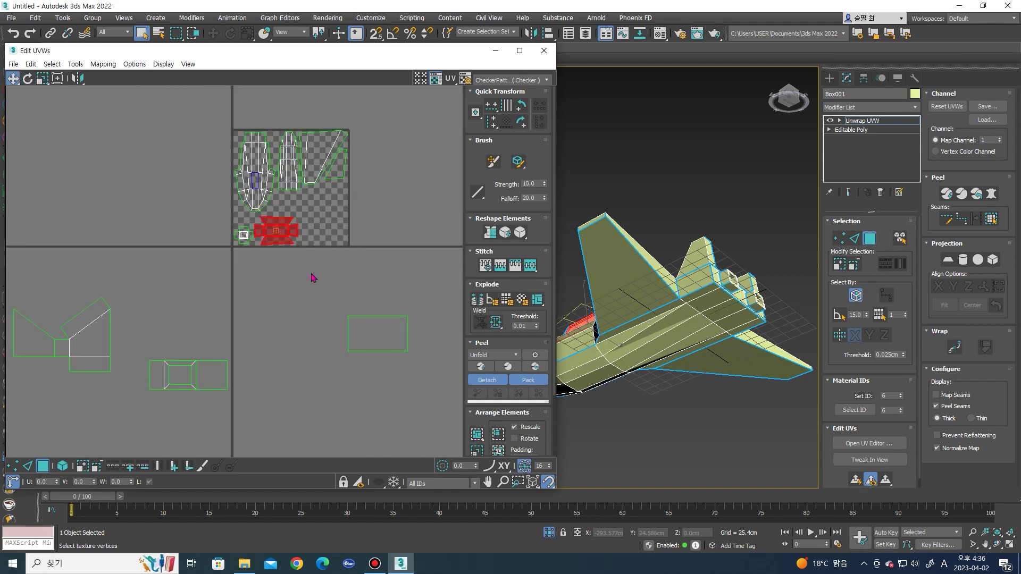
Move the lower rectangular island into the tile and shrink it to about 64%
click(404, 335)
mouse_move(404, 335)
mouse_down()
mouse_move(297, 223)
mouse_move(286, 261)
mouse_up()
key(r)
scroll(288, 192, up, 3)
mouse_move(287, 223)
mouse_down()
mouse_move(288, 255)
mouse_move(201, 259)
mouse_up()
key(w)
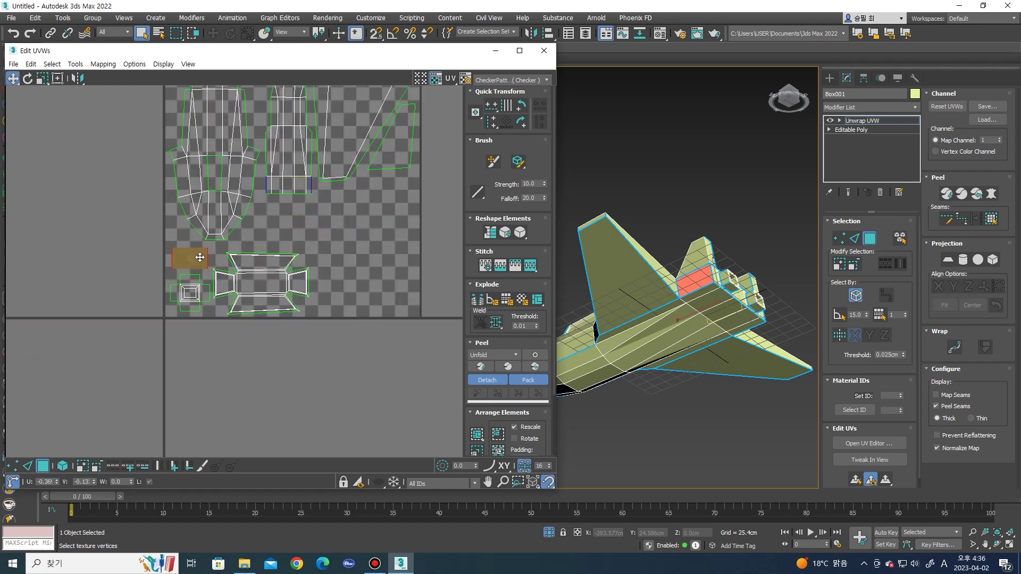
key(z)
Move the side island beside the cross island and enlarge it into the free space
drag(187, 340, 186, 335)
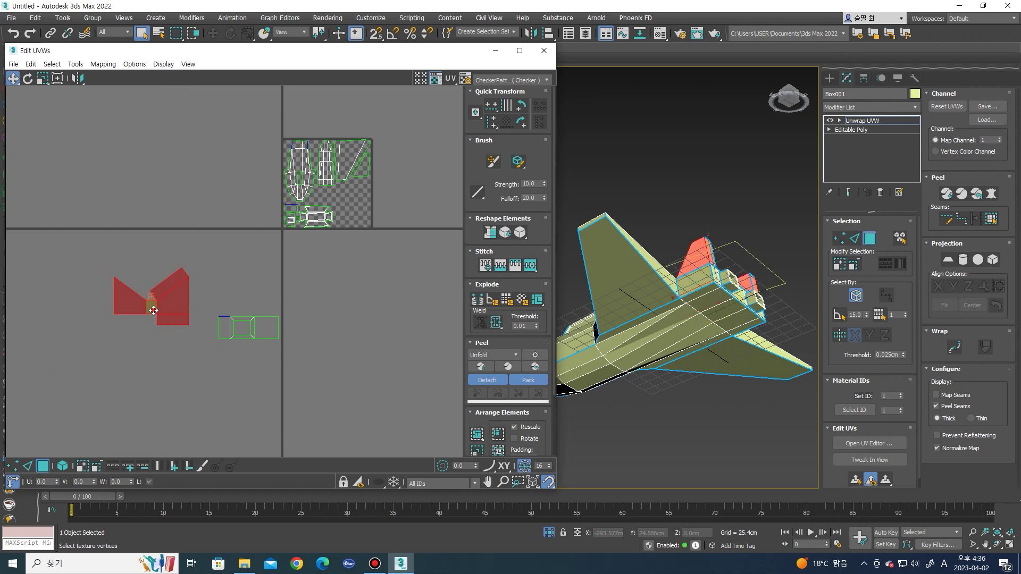
mouse_move(159, 298)
mouse_down()
mouse_move(379, 208)
mouse_move(343, 259)
mouse_up()
key(r)
scroll(341, 218, up, 3)
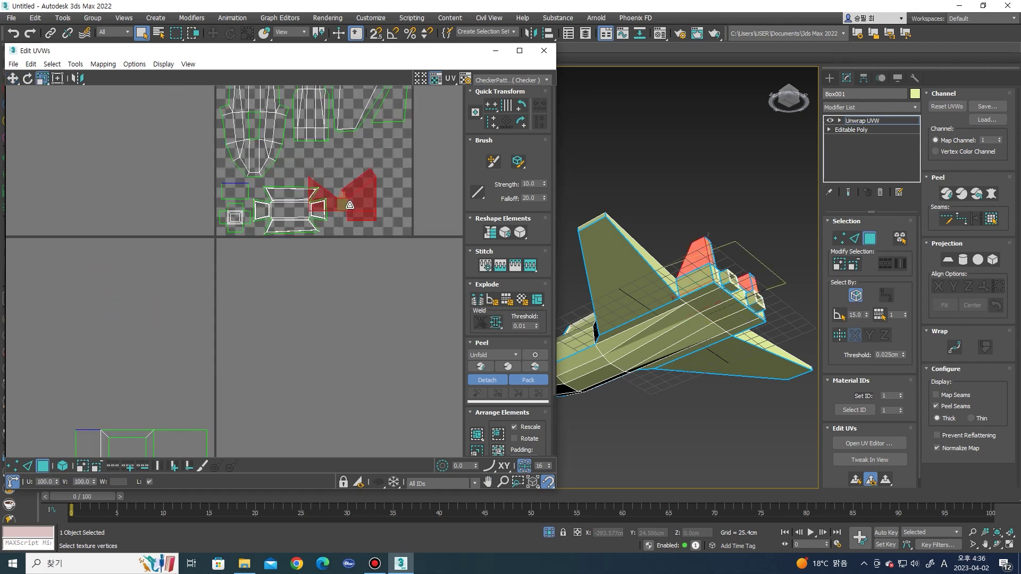
scroll(341, 218, up, 4)
key(w)
drag(355, 204, 318, 151)
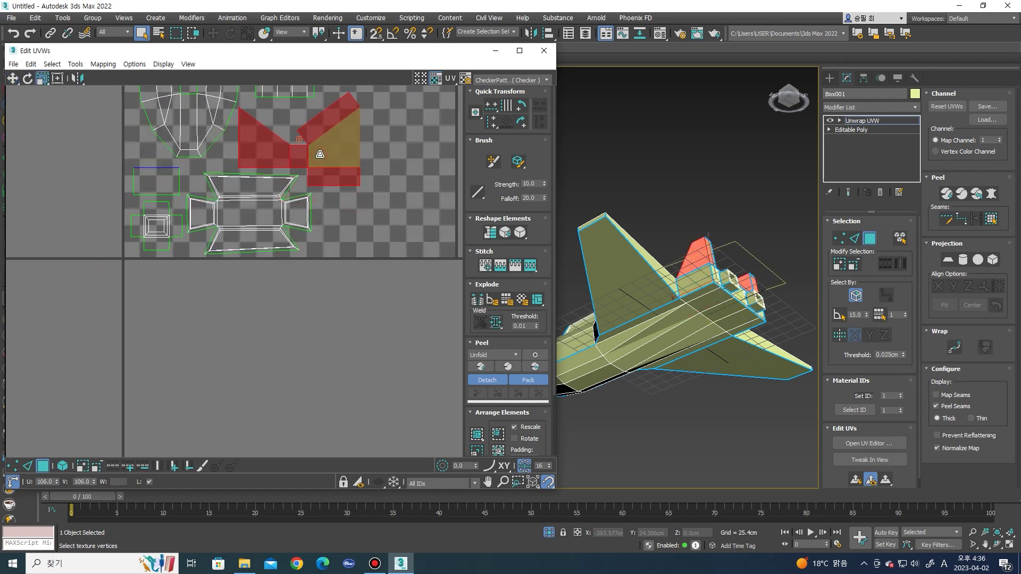
drag(316, 157, 335, 159)
scroll(334, 159, down, 5)
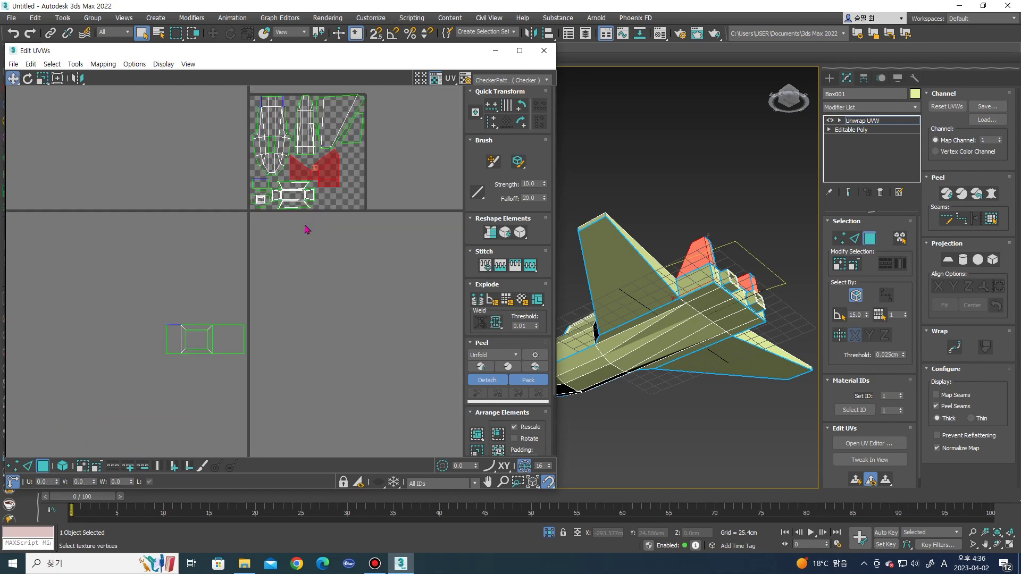
Place the last outside island in the tile's bottom-right gap and close the UV editor
drag(171, 285, 348, 203)
key(r)
scroll(354, 206, up, 4)
key(w)
scroll(348, 203, up, 3)
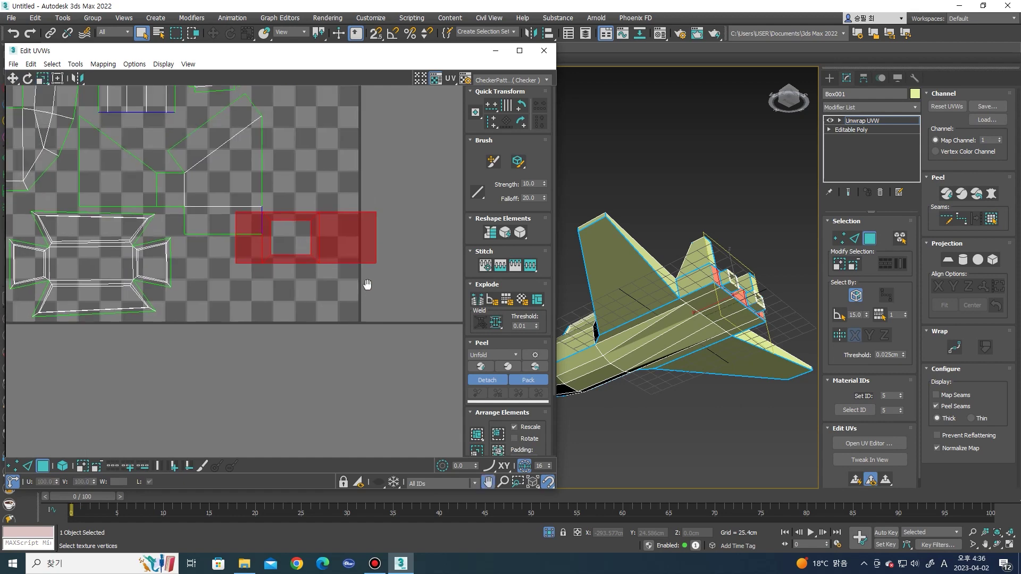
drag(365, 278, 318, 326)
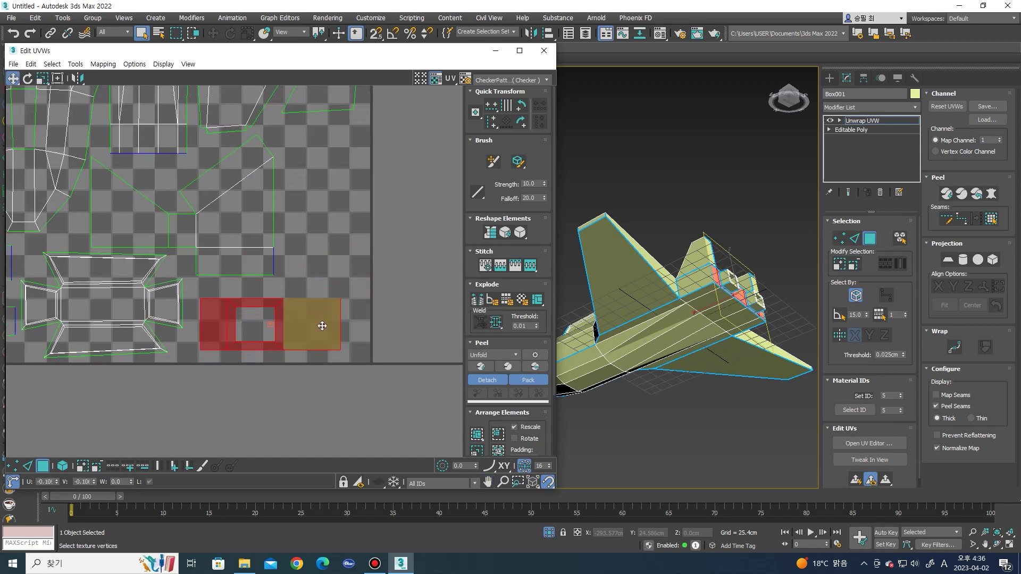
scroll(325, 326, down, 2)
scroll(322, 351, up, 1)
scroll(322, 351, down, 1)
scroll(321, 351, down, 1)
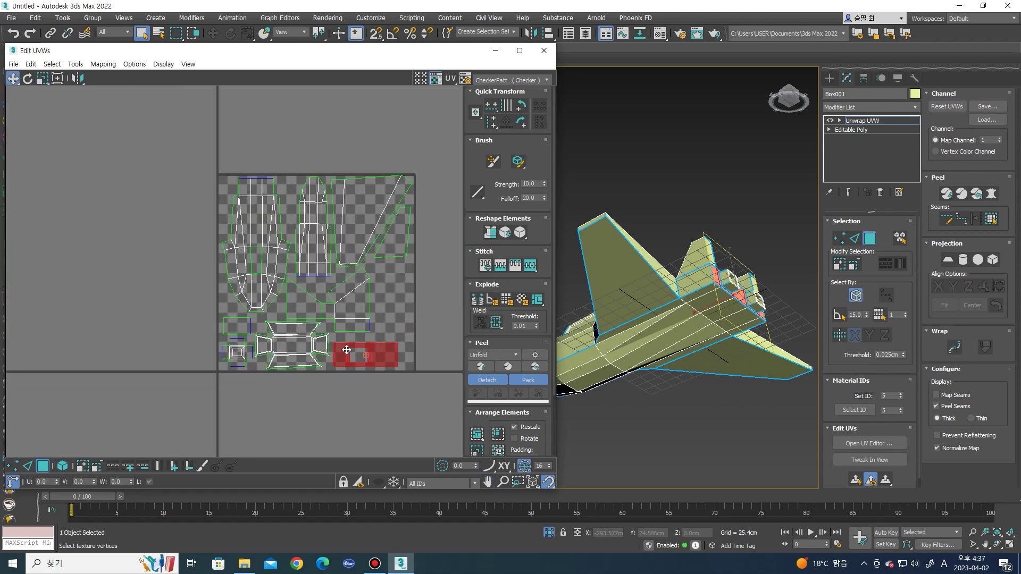
click(543, 50)
alt+middle_drag(554, 255, 662, 232)
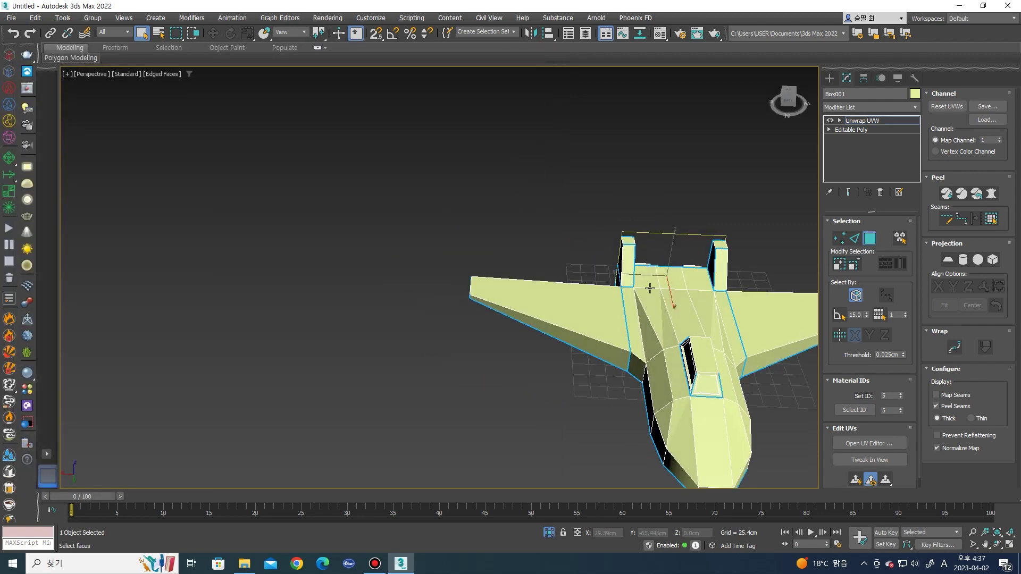
Unhide all parts, then select the missile cylinder and frame it
right_click(662, 231)
click(702, 184)
scroll(636, 230, down, 5)
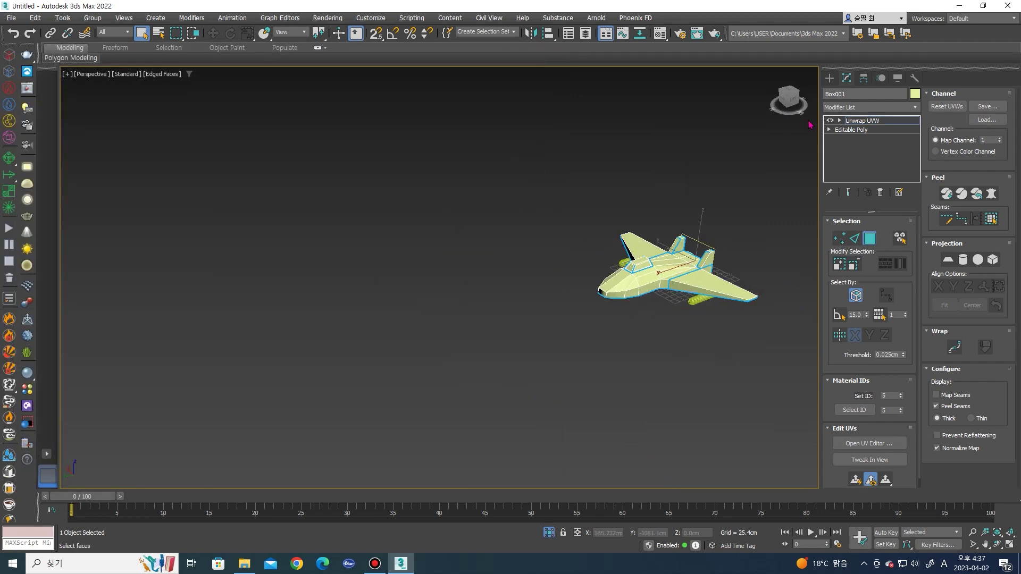
middle_drag(725, 275, 589, 292)
scroll(589, 292, up, 2)
click(485, 336)
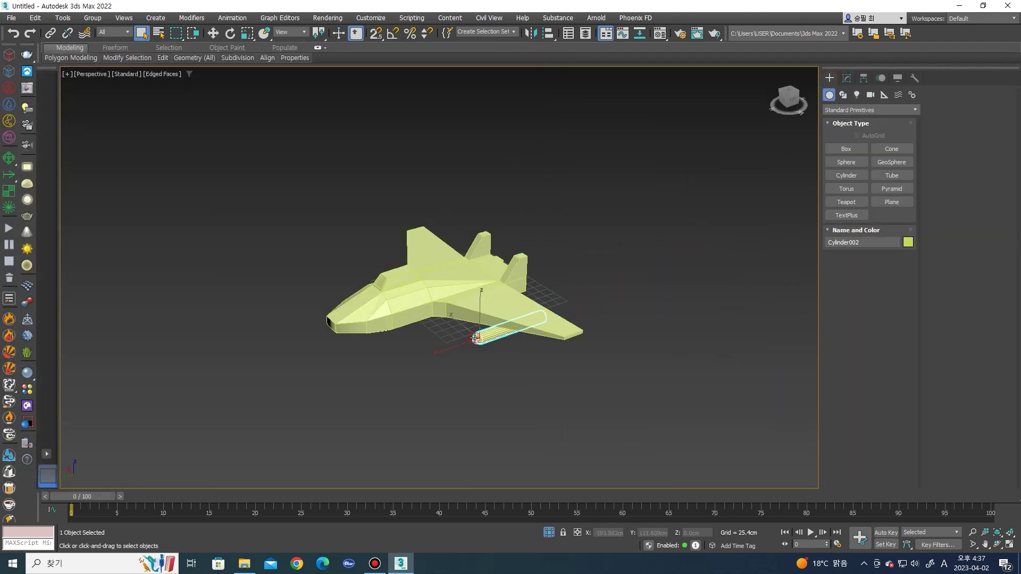
key(z)
Add an Unwrap UVW modifier to the missile cylinder
click(847, 78)
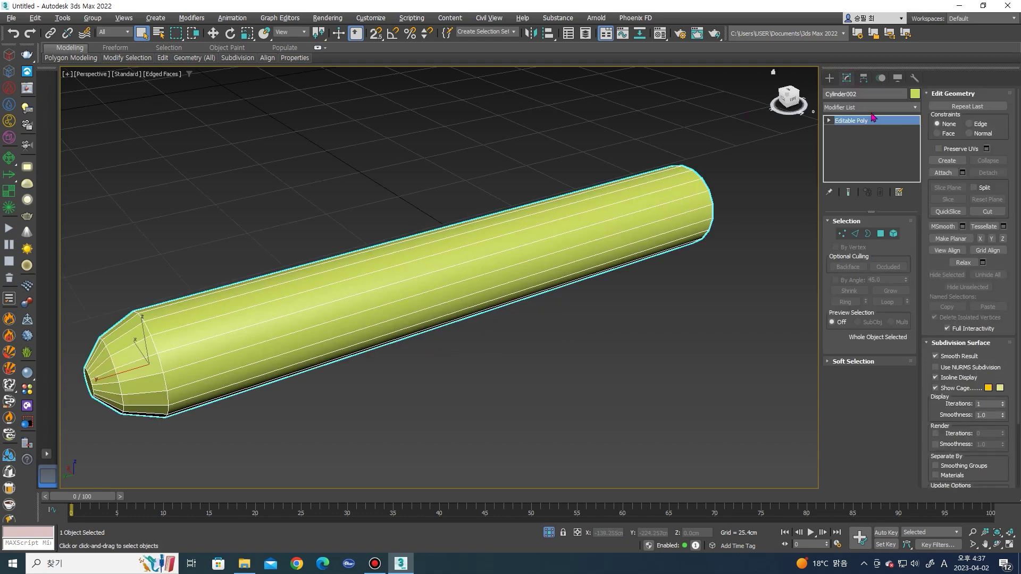
click(869, 107)
scroll(866, 346, down, 5)
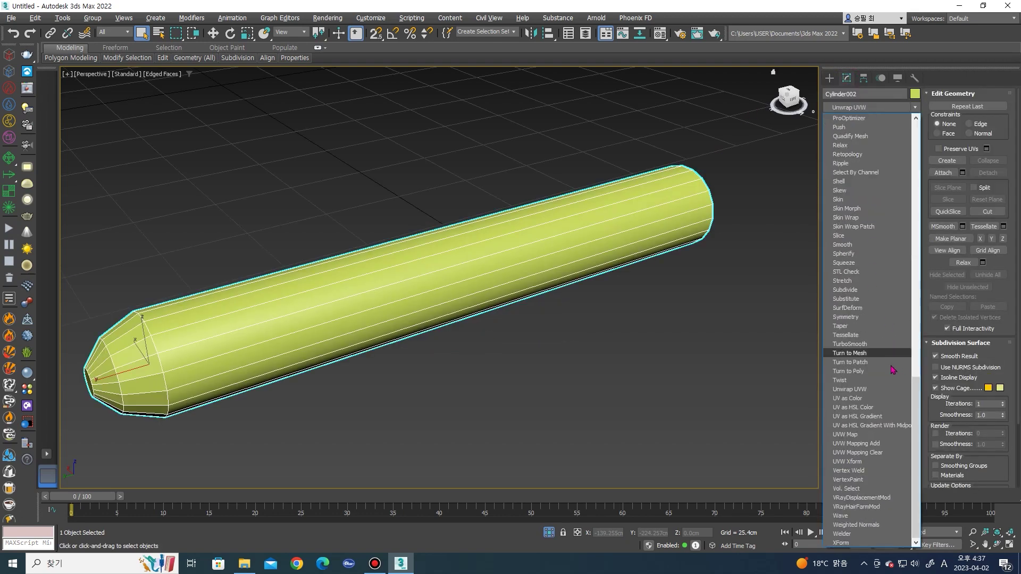
click(877, 388)
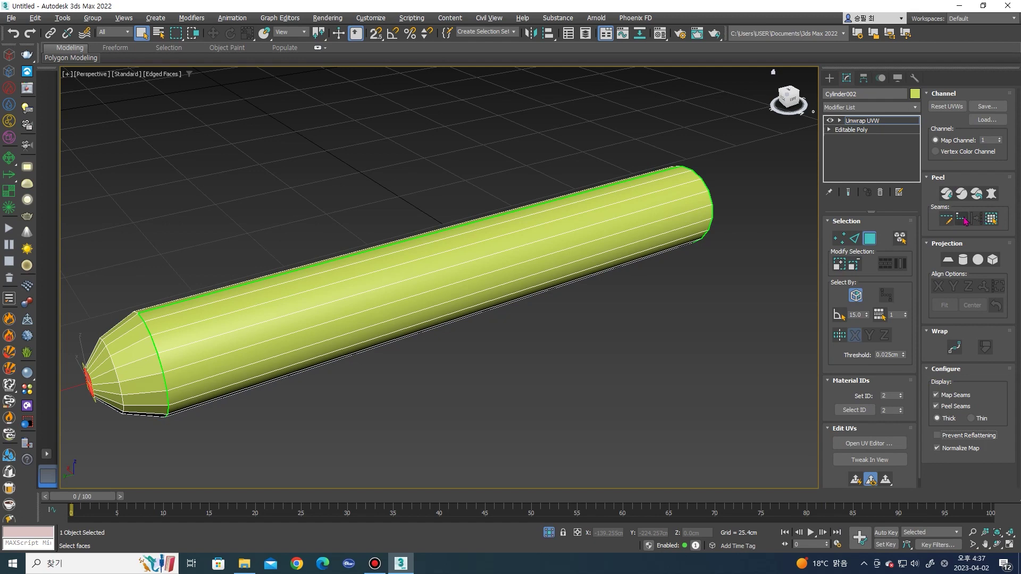
Enable Point-to-Point Seams, hide map seams, and start a seam on the cap edge
click(962, 218)
scroll(672, 223, up, 2)
scroll(771, 276, up, 2)
click(936, 395)
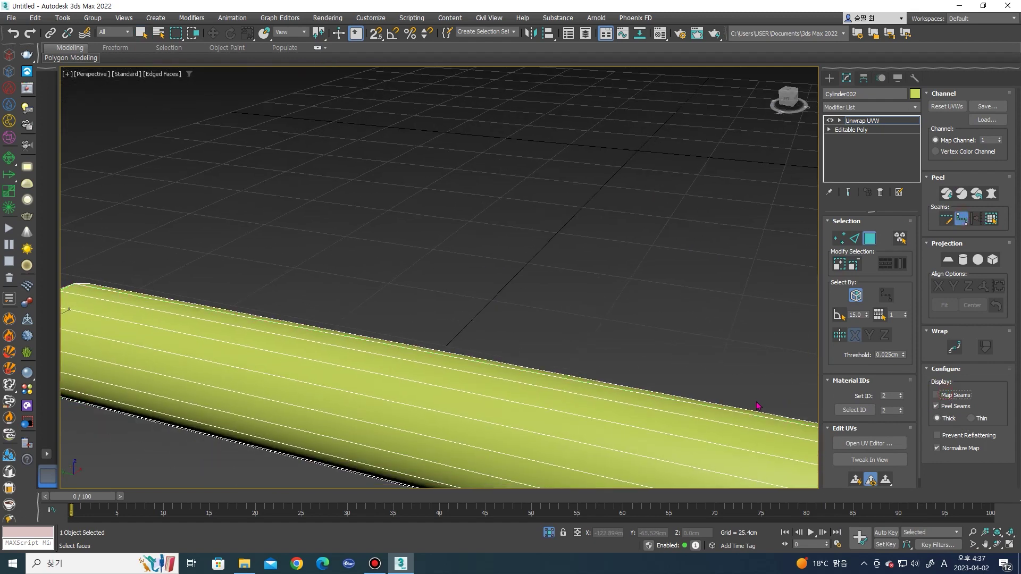
scroll(703, 260, down, 2)
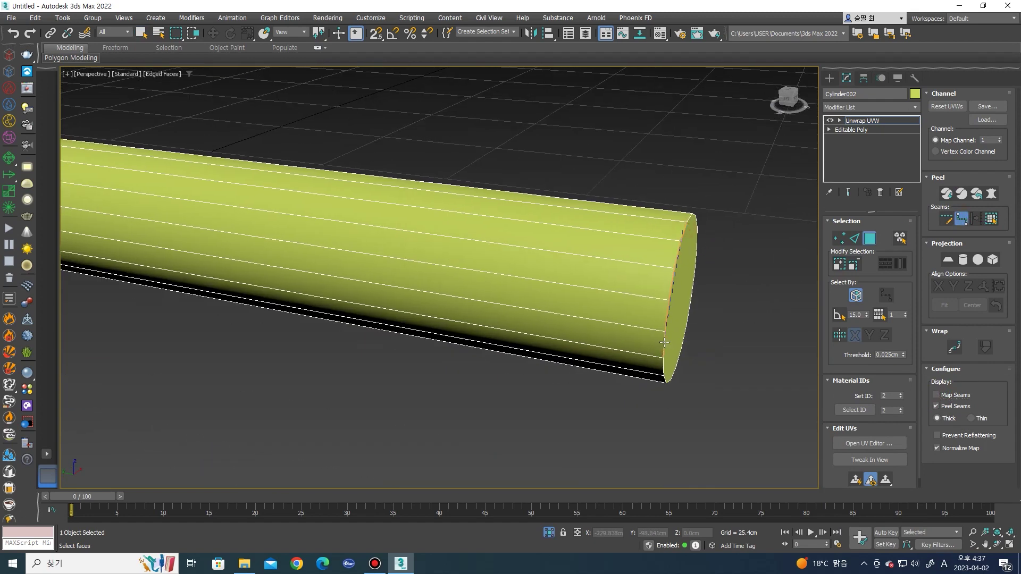
click(664, 342)
scroll(662, 339, up, 2)
scroll(659, 340, up, 3)
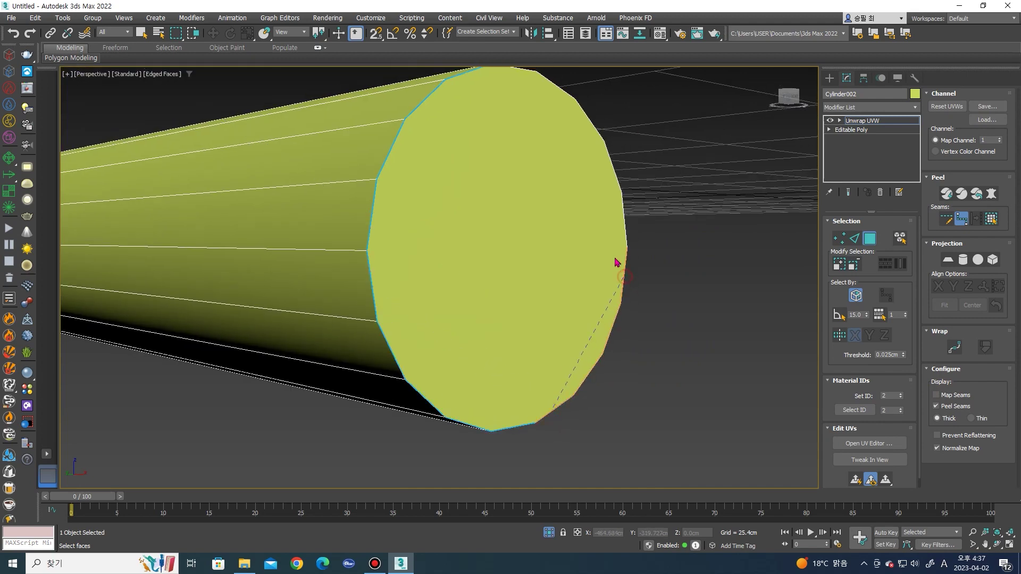
Continue the seam around the cap and along the missile's side, then end it
middle_drag(612, 145, 606, 178)
scroll(606, 178, down, 3)
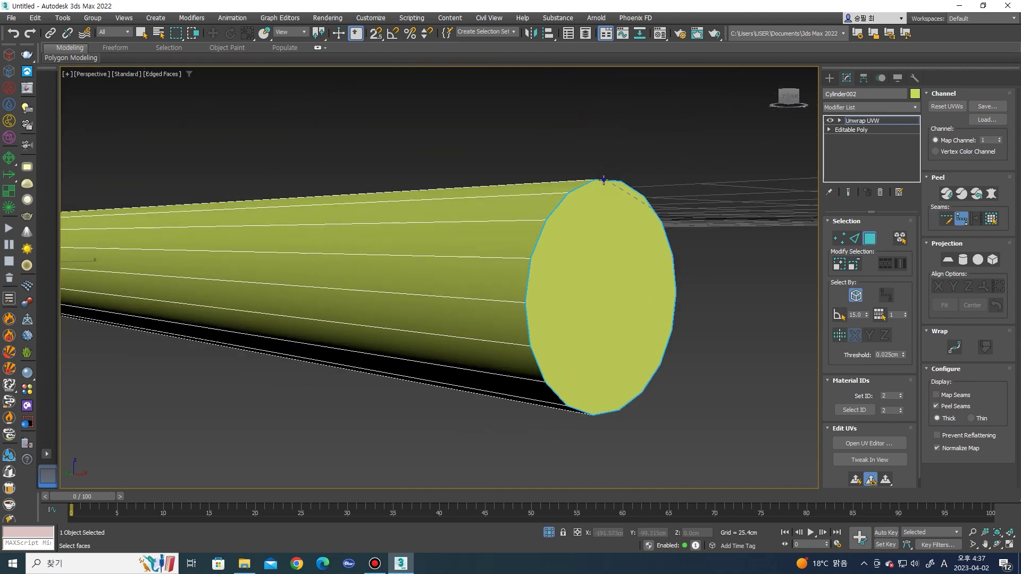
scroll(503, 217, down, 3)
mouse_move(504, 216)
alt+middle_down()
mouse_move(629, 254)
mouse_move(362, 271)
alt+middle_up()
scroll(333, 265, up, 4)
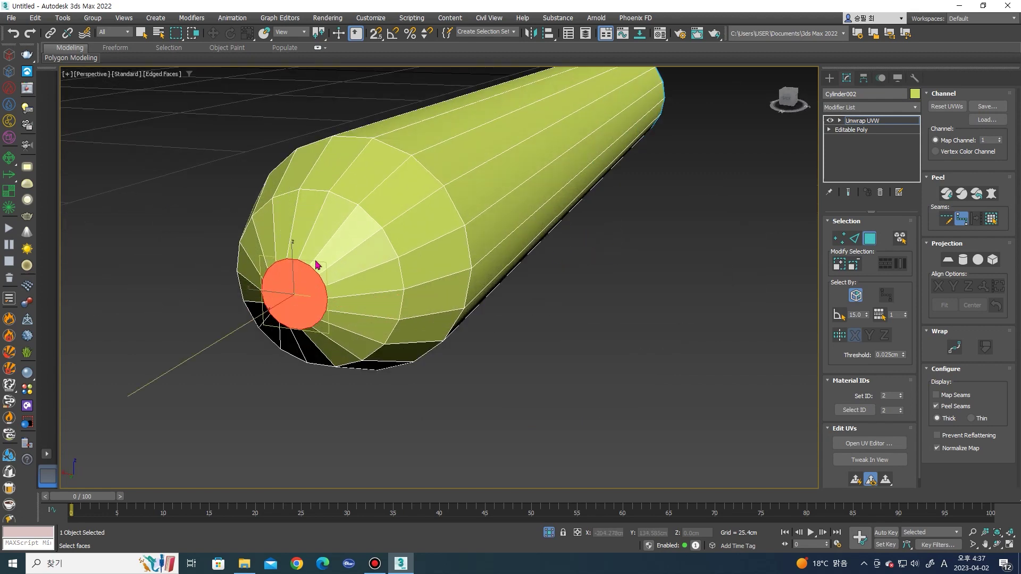
scroll(334, 264, up, 2)
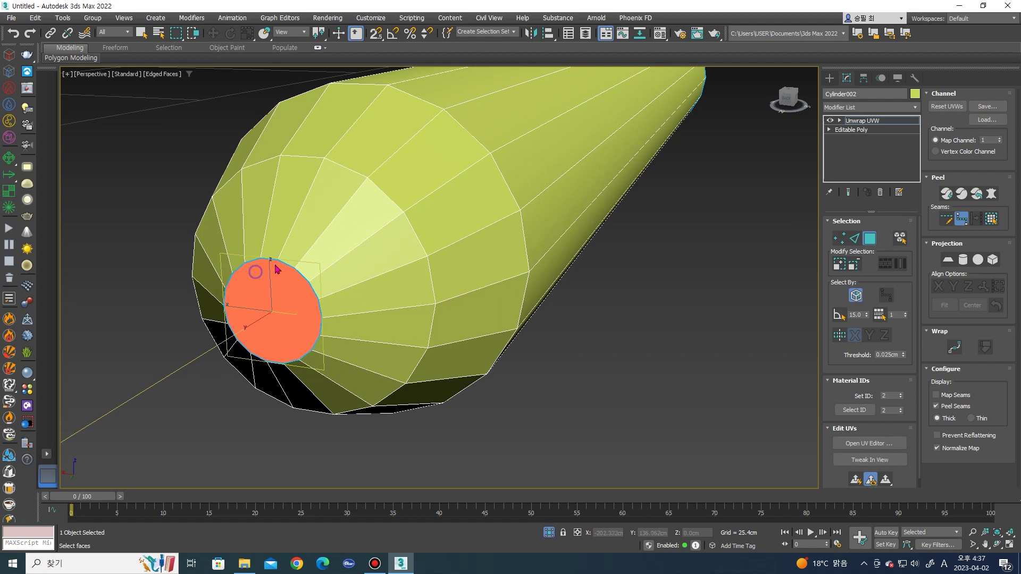
scroll(269, 272, down, 5)
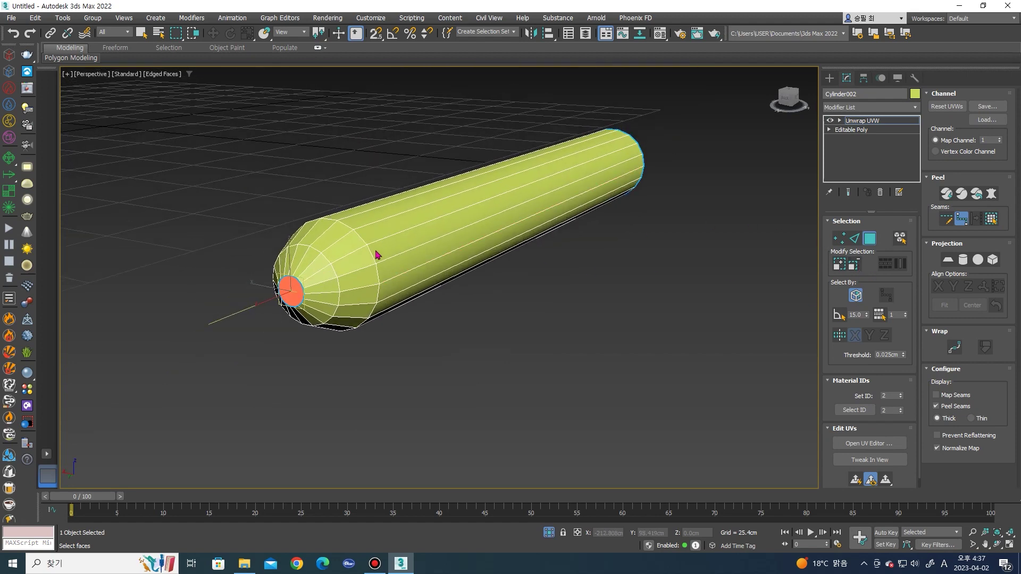
mouse_move(360, 212)
alt+middle_down()
mouse_move(432, 207)
mouse_move(515, 237)
mouse_move(342, 275)
mouse_move(326, 329)
alt+middle_up()
scroll(342, 275, up, 2)
scroll(302, 364, down, 2)
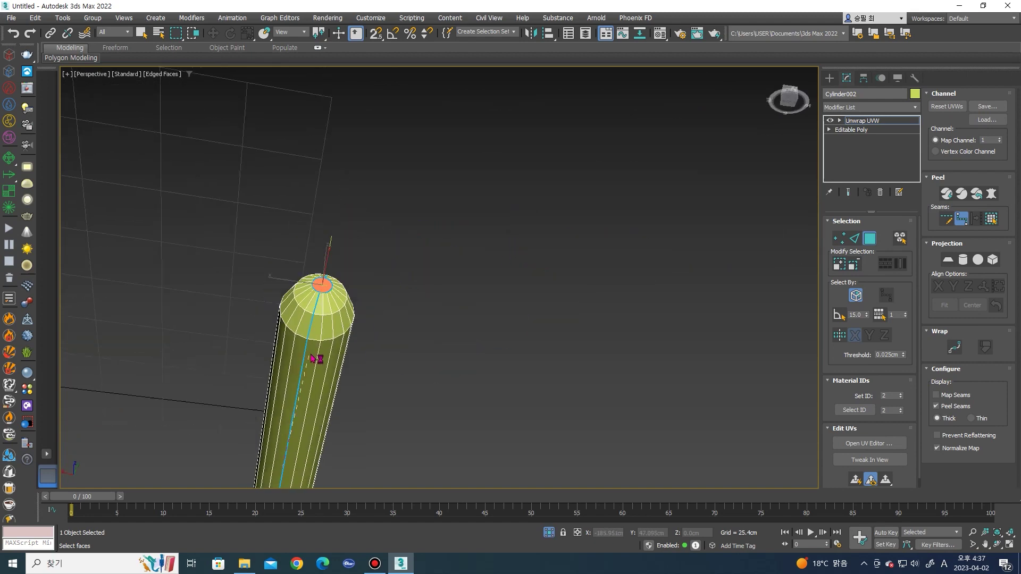
scroll(306, 356, down, 3)
scroll(308, 346, down, 1)
mouse_move(313, 367)
alt+middle_down()
mouse_move(326, 369)
mouse_move(383, 290)
alt+middle_up()
right_click(377, 282)
Select the missile body faces for pelt mapping
click(375, 281)
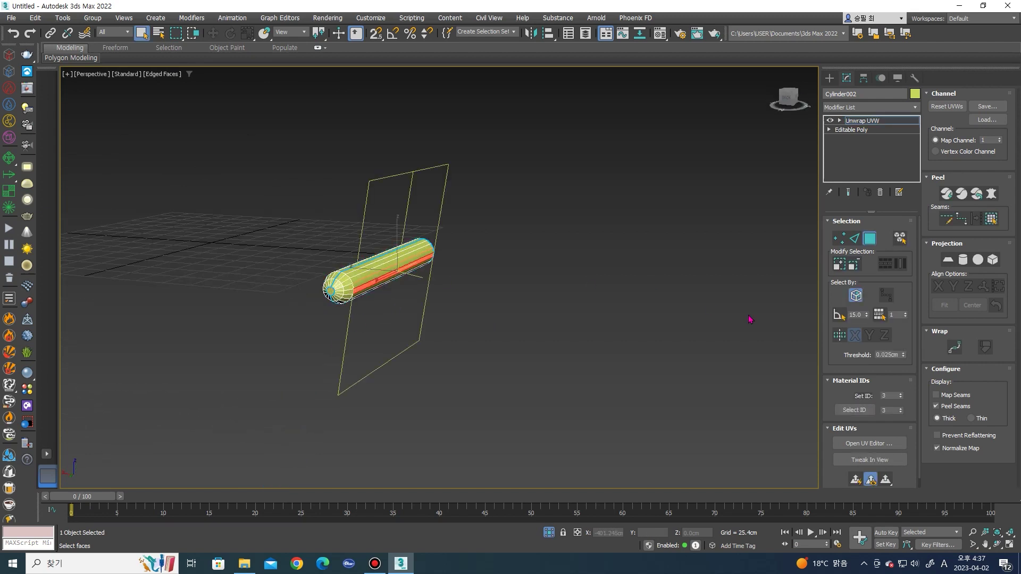
click(992, 218)
click(992, 193)
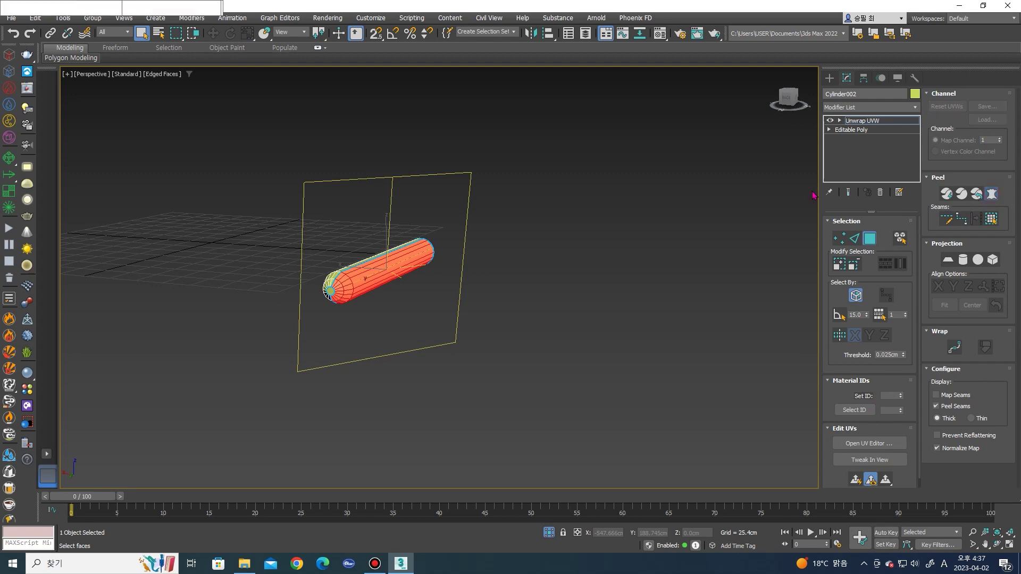
Pelt, relax and commit the first body strip, moving it below the UV tile
click(471, 176)
click(485, 223)
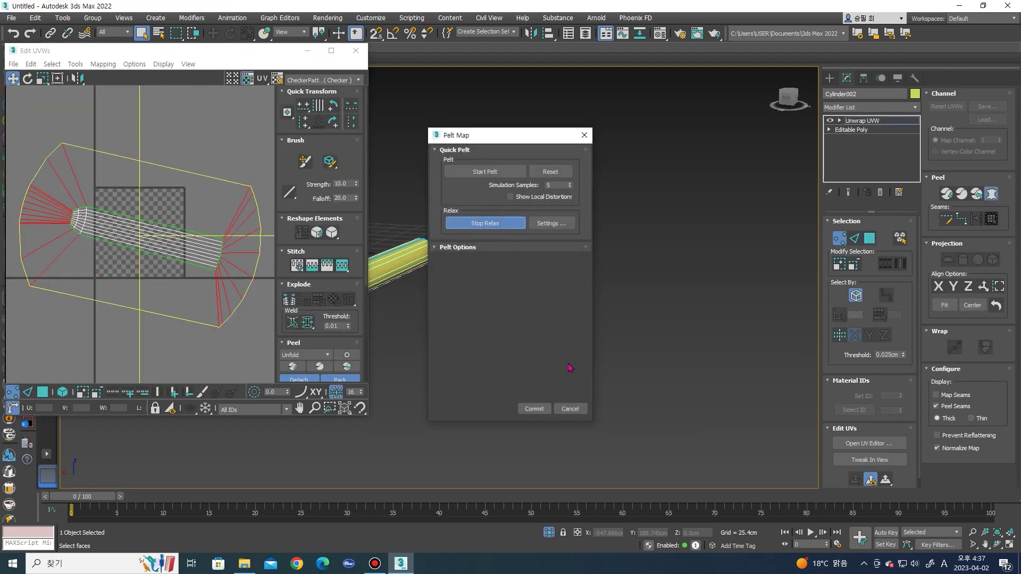
click(534, 409)
drag(202, 252, 202, 348)
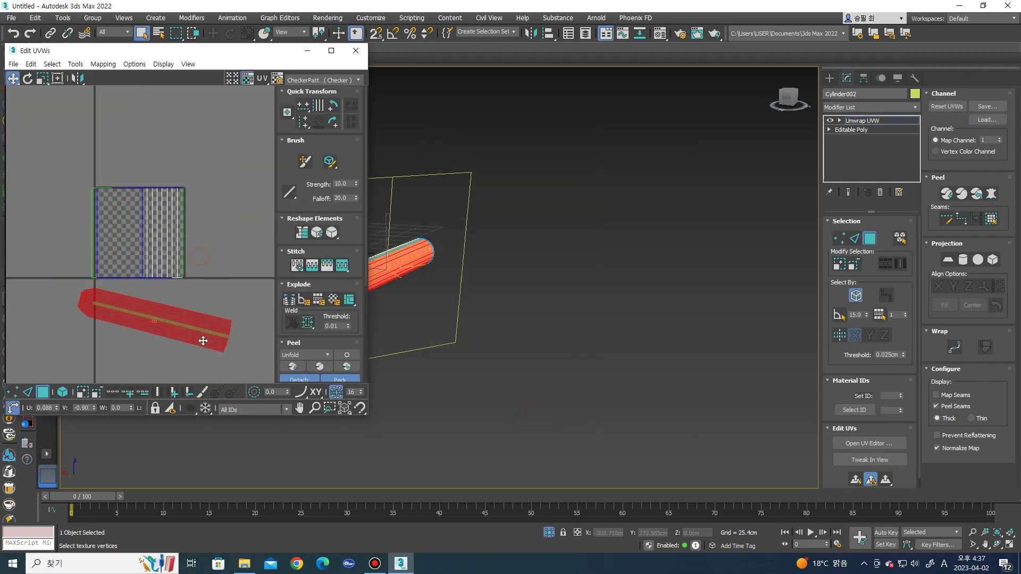
key(z)
Pelt, relax and commit the second body strip, placing it below the first
click(511, 249)
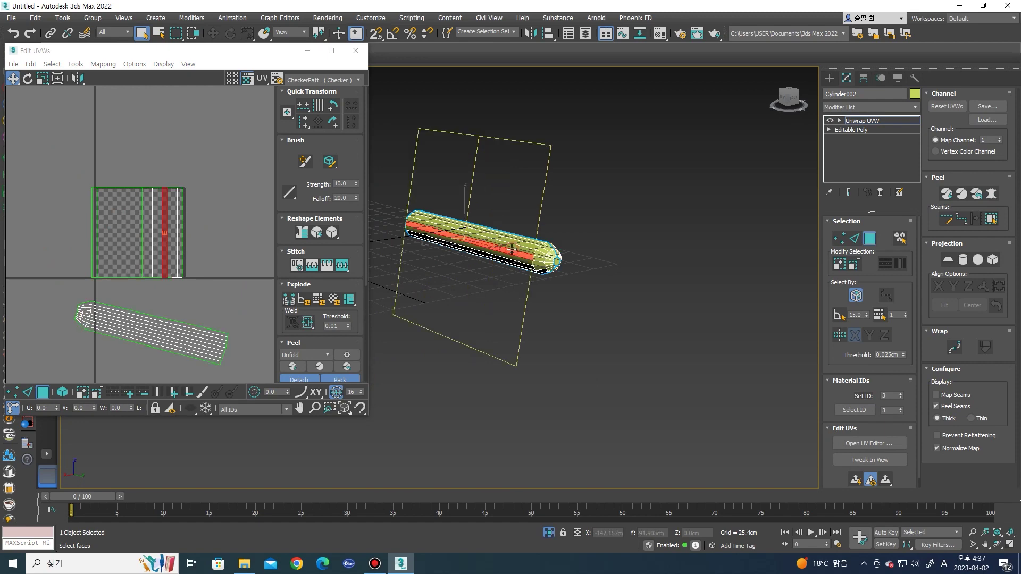
click(993, 215)
click(991, 194)
click(485, 172)
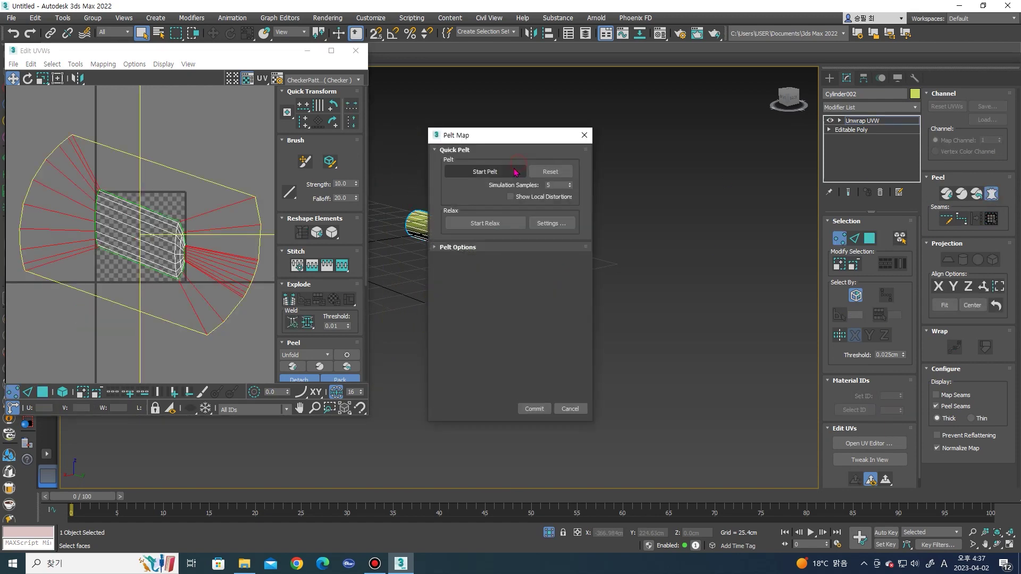
click(495, 220)
click(534, 408)
mouse_move(163, 244)
mouse_down()
mouse_move(200, 289)
mouse_move(187, 360)
mouse_up()
scroll(556, 263, up, 5)
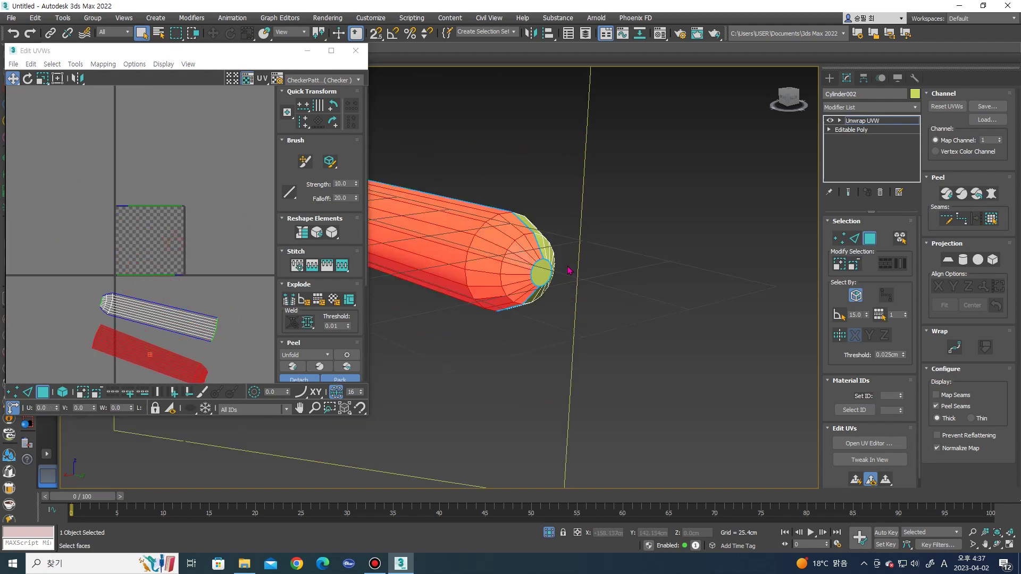
Pelt and relax the first end cap into a flat disc beside the strips
click(539, 271)
click(991, 194)
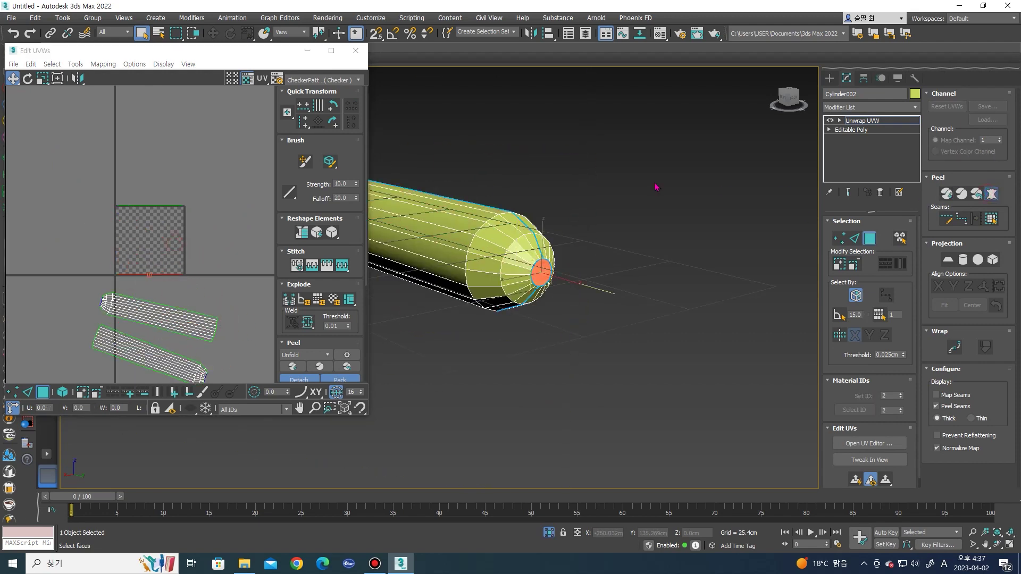
click(485, 172)
click(505, 222)
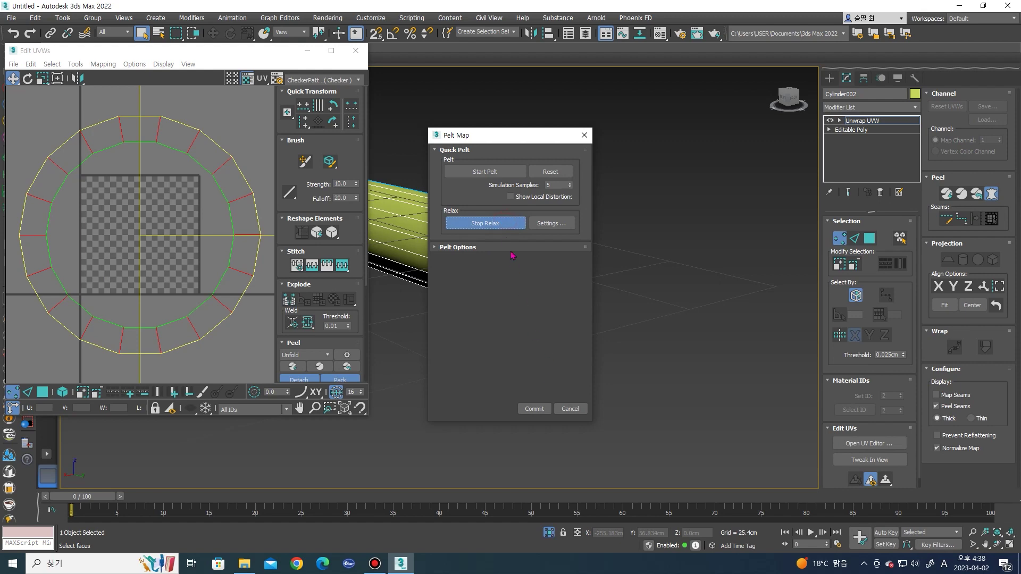
click(534, 408)
drag(141, 263, 229, 290)
Pelt and relax the other end cap, moving its island beside the strips
mouse_move(507, 259)
alt+middle_down()
mouse_move(513, 220)
mouse_move(632, 230)
alt+middle_up()
click(632, 230)
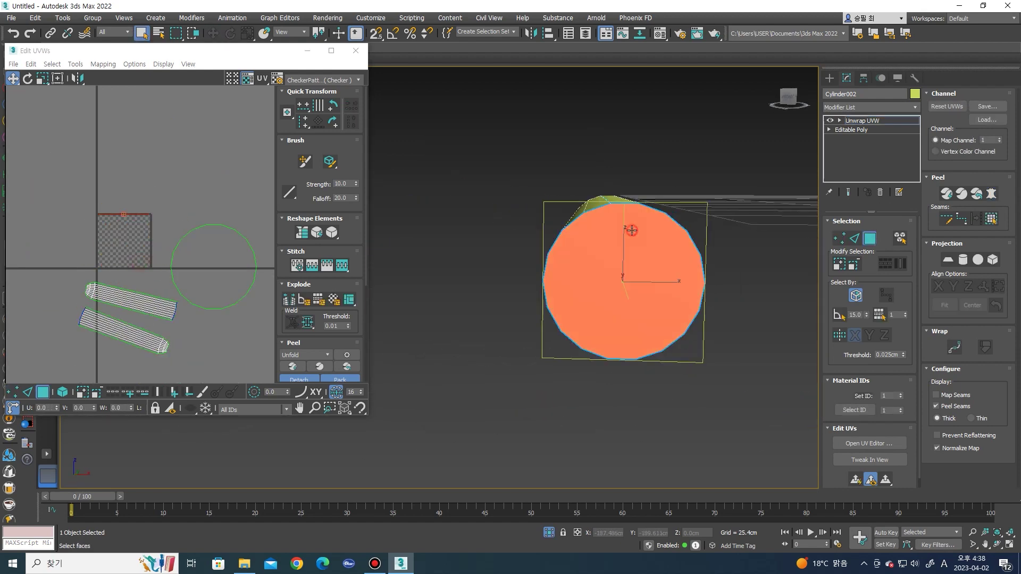
click(989, 194)
click(485, 171)
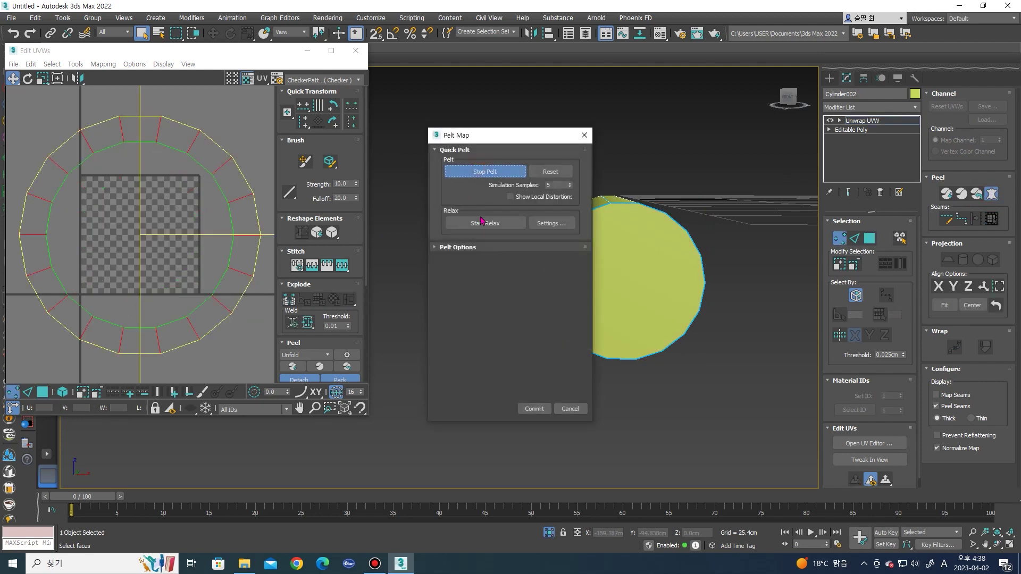
click(484, 223)
click(534, 408)
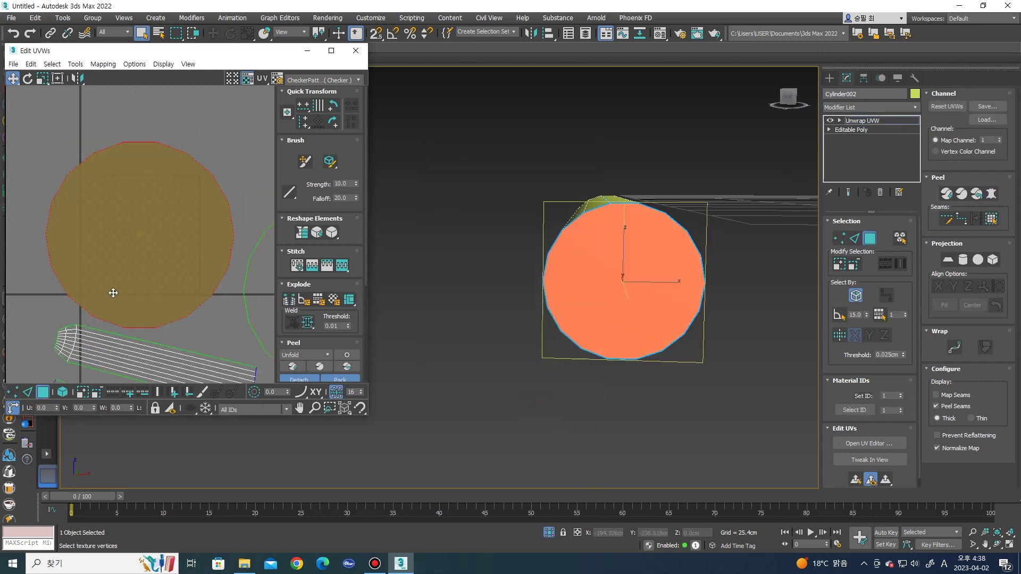
drag(136, 285, 41, 337)
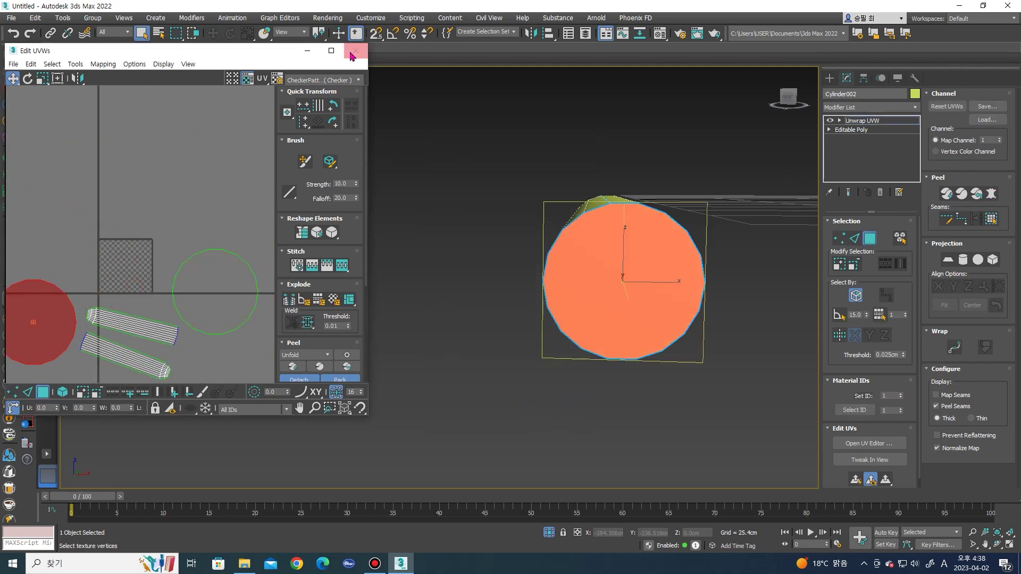
Close the UV editor and unhide all hidden objects in the scene
click(355, 51)
mouse_move(597, 200)
alt+middle_down()
mouse_move(510, 228)
mouse_move(615, 201)
mouse_move(625, 168)
alt+middle_up()
right_click(624, 168)
click(654, 106)
mouse_move(654, 107)
alt+middle_down()
mouse_move(566, 210)
mouse_move(574, 228)
alt+middle_up()
click(853, 119)
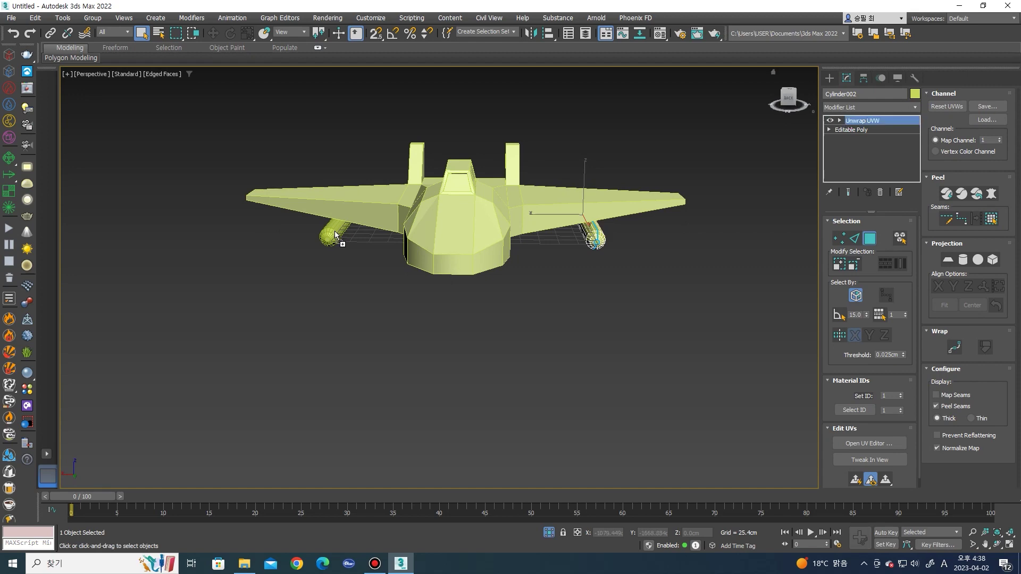
Select the left missile and check its UV layout in the UV editor
click(343, 230)
scroll(346, 227, up, 2)
scroll(346, 228, up, 4)
scroll(425, 242, down, 5)
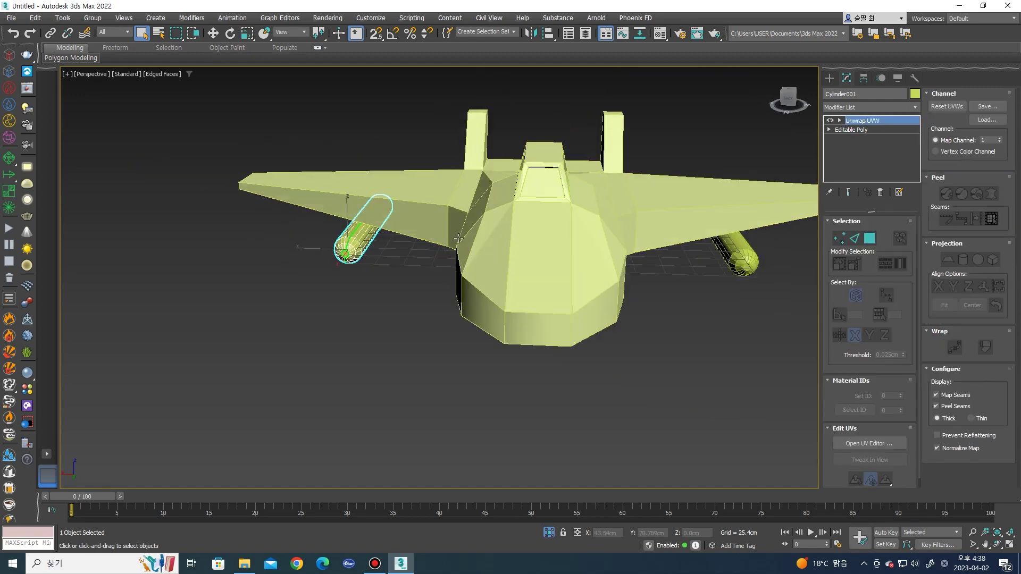
alt+middle_drag(426, 243, 505, 263)
click(869, 443)
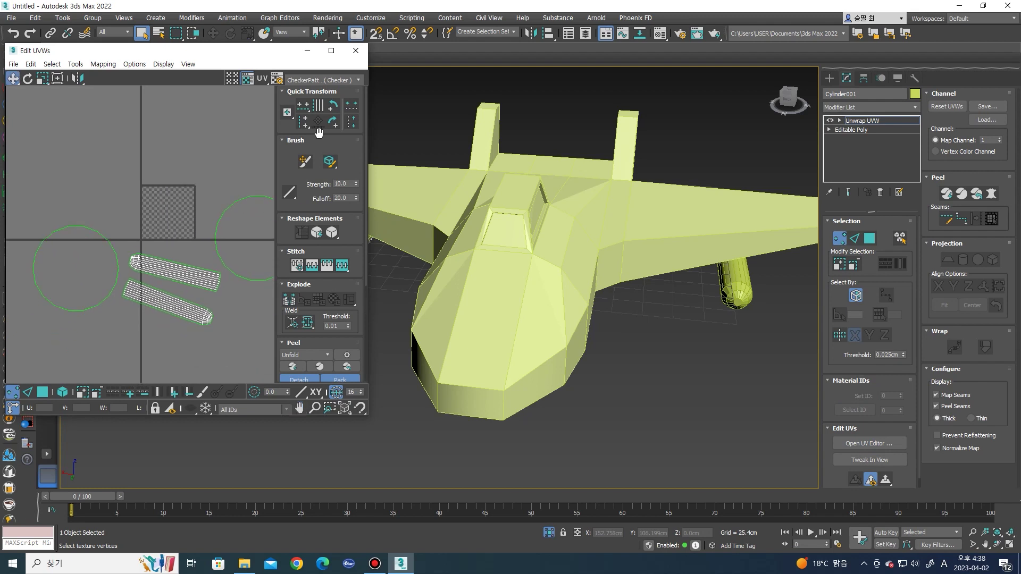
click(355, 54)
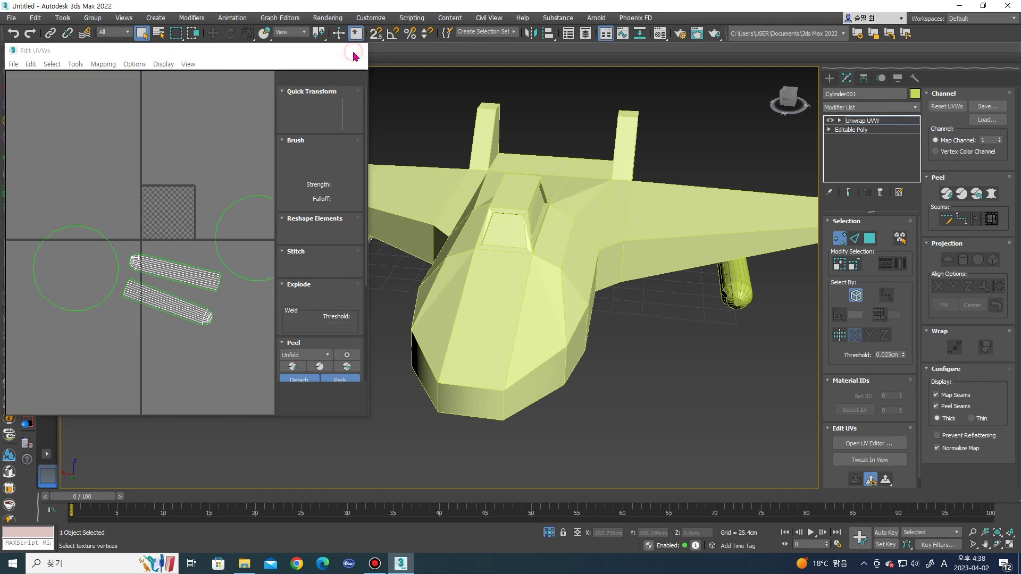
Convert the right missile to Editable Poly and attach the jet body
middle_drag(702, 111, 535, 156)
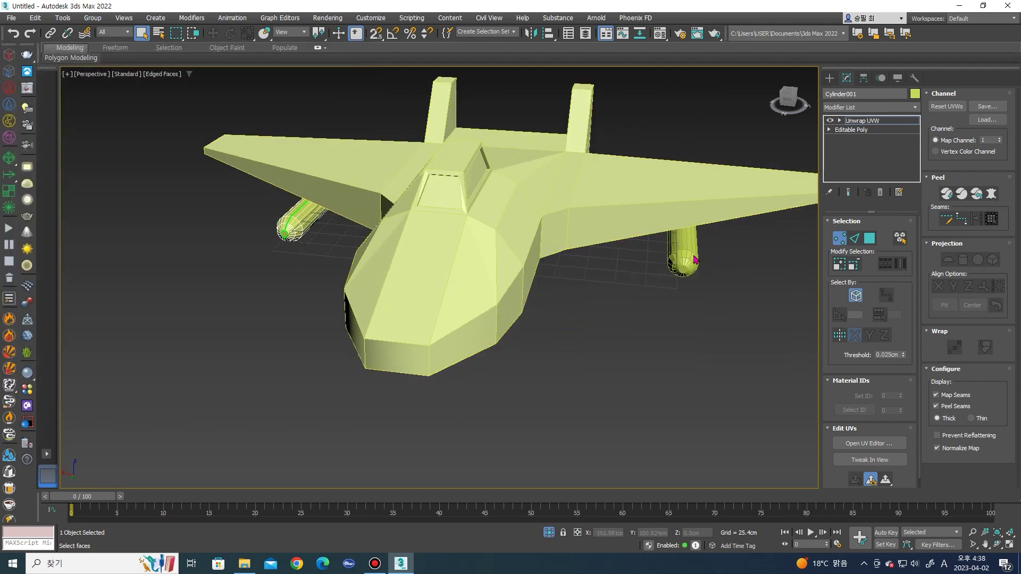
click(829, 78)
click(682, 241)
right_click(678, 244)
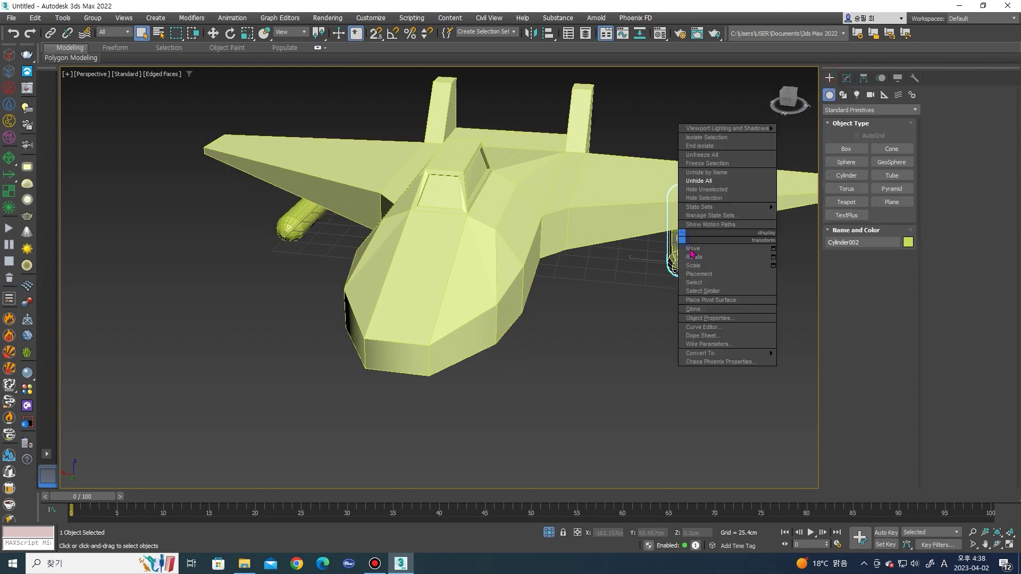
click(795, 360)
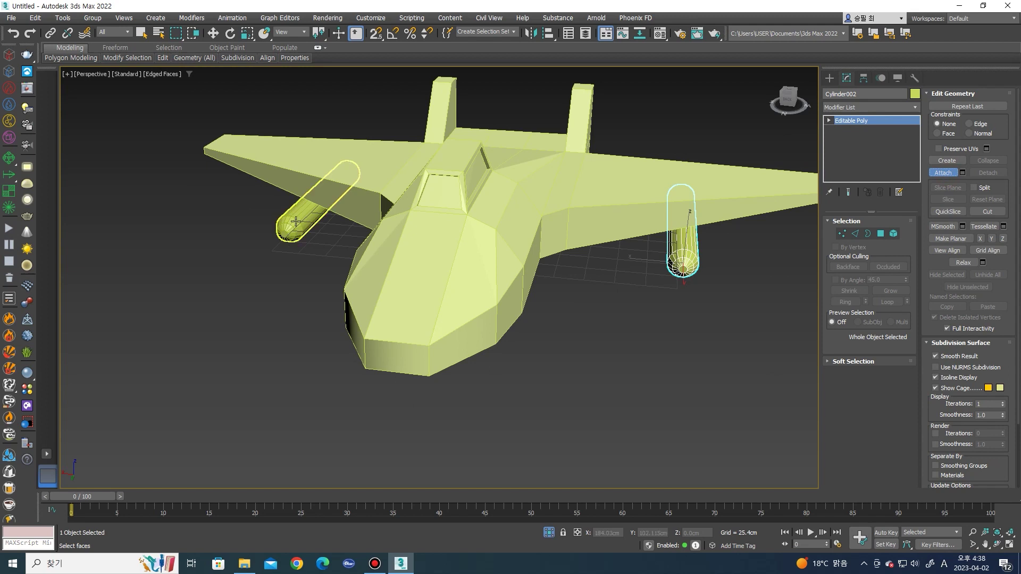
scroll(406, 215, up, 1)
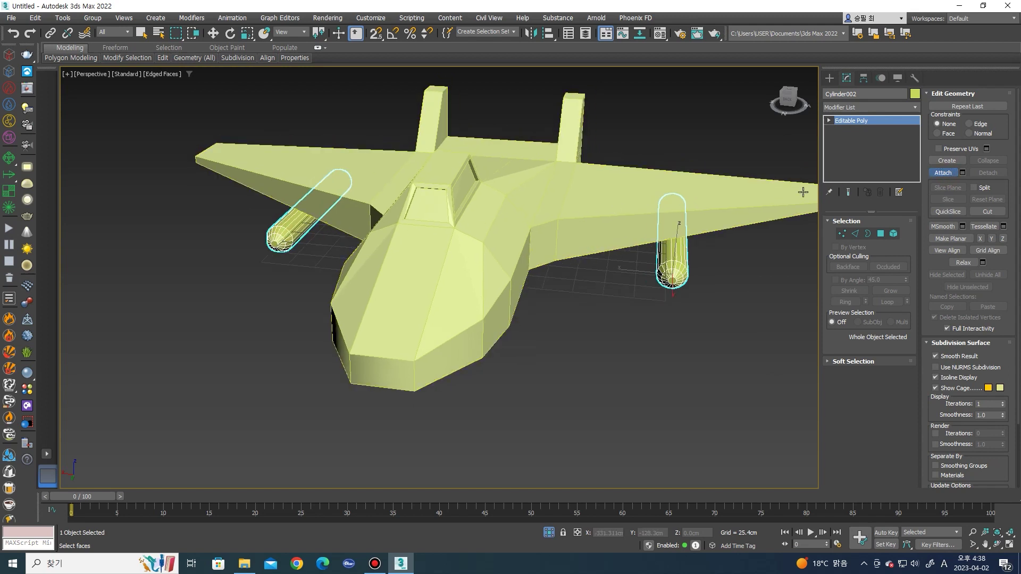
click(590, 218)
click(931, 177)
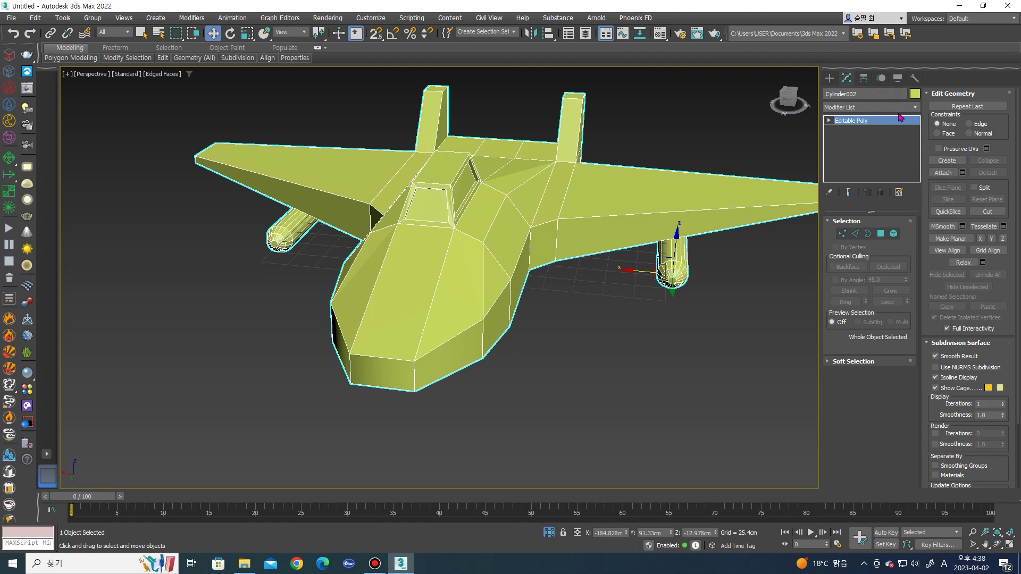
Add Unwrap UVW to combined Cylinder002 and open the UV editor
click(898, 107)
click(854, 380)
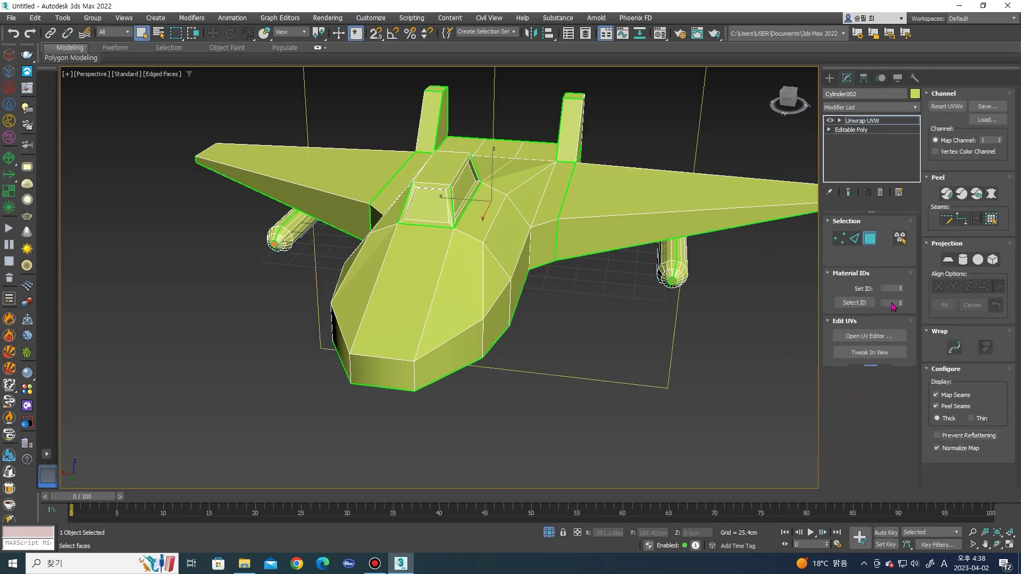
click(869, 445)
scroll(177, 272, down, 3)
scroll(177, 271, down, 2)
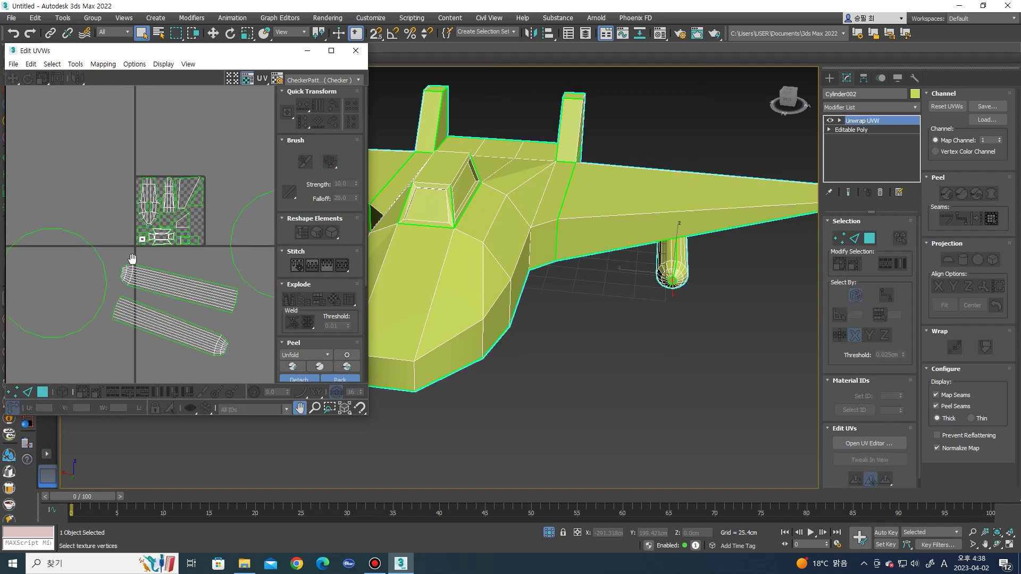
scroll(131, 263, up, 3)
Select the upper missile body shell, then cancel a test rotation
drag(193, 289, 197, 288)
scroll(211, 285, up, 3)
scroll(203, 276, down, 2)
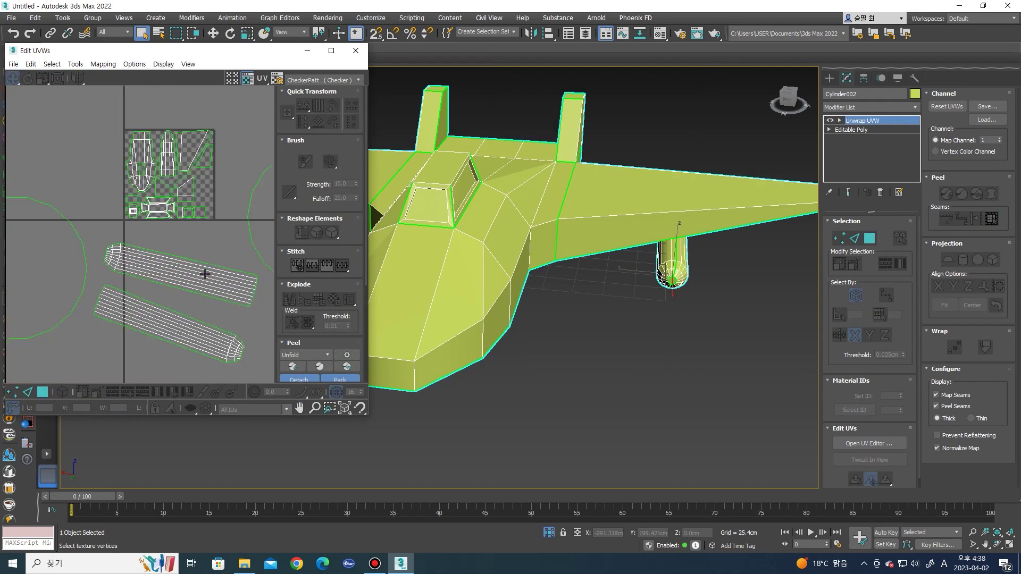
scroll(207, 274, down, 1)
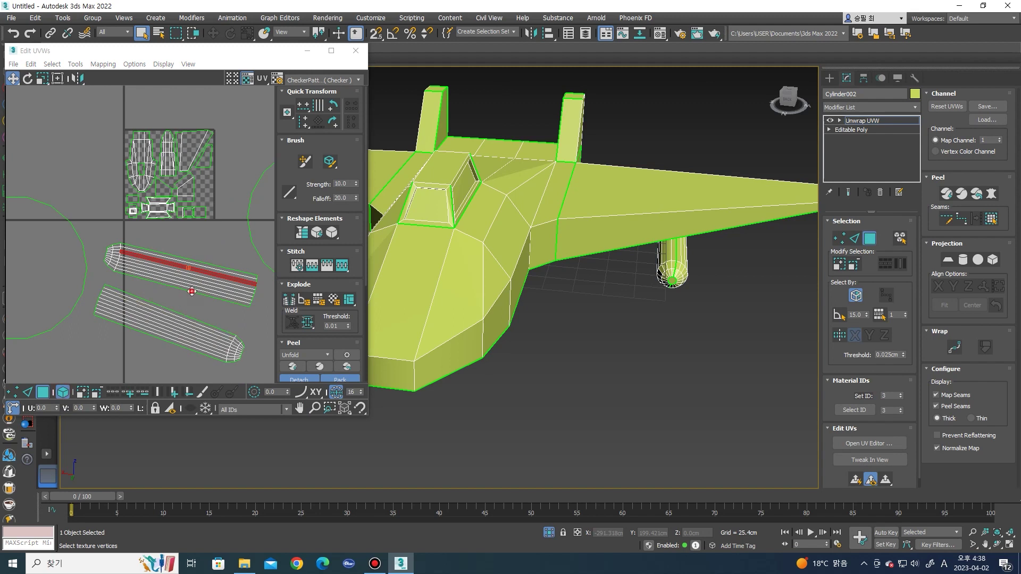
click(191, 291)
drag(192, 291, 212, 276)
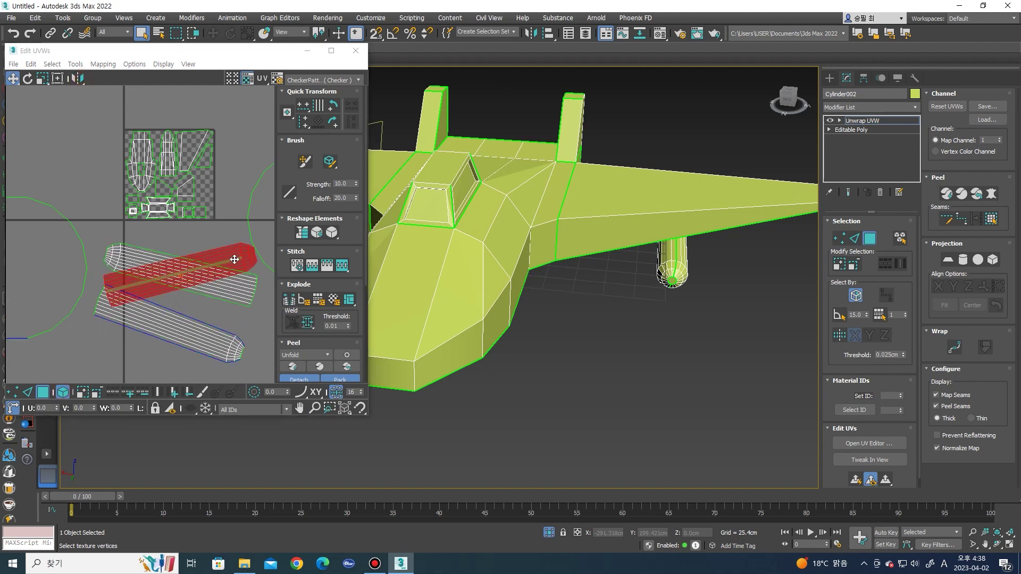
right_click(234, 259)
scroll(65, 223, up, 2)
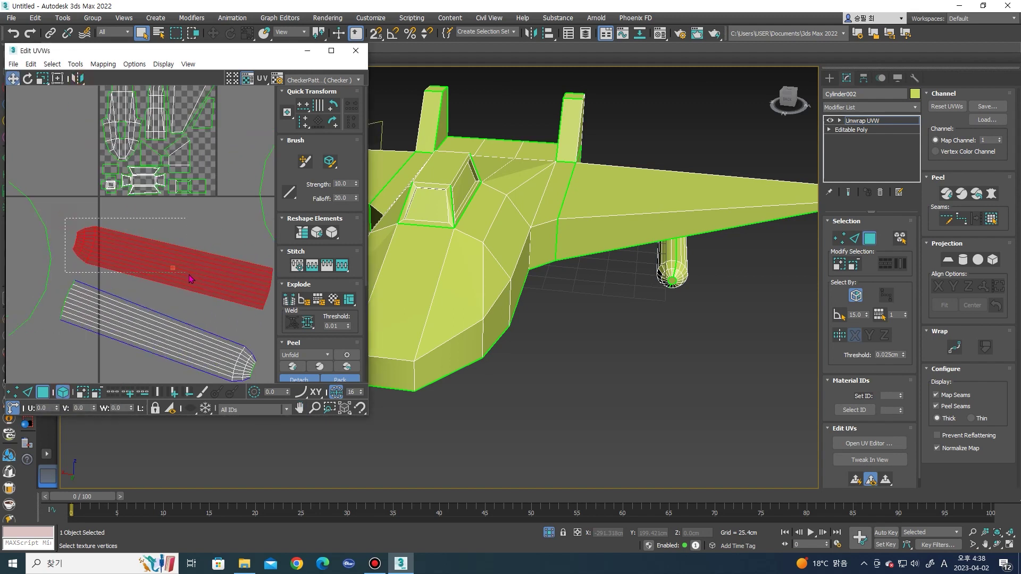
scroll(194, 269, down, 1)
scroll(205, 280, down, 1)
alt+middle_drag(638, 263, 432, 247)
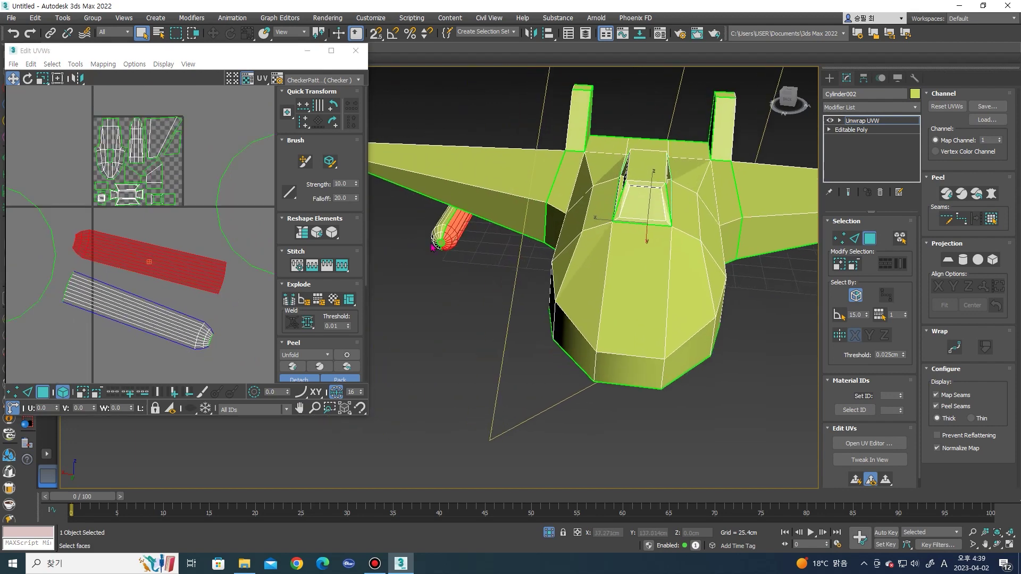
Mirror the red missile shell and move and rotate it onto the white shell
click(76, 81)
drag(211, 246, 208, 290)
drag(363, 417, 709, 503)
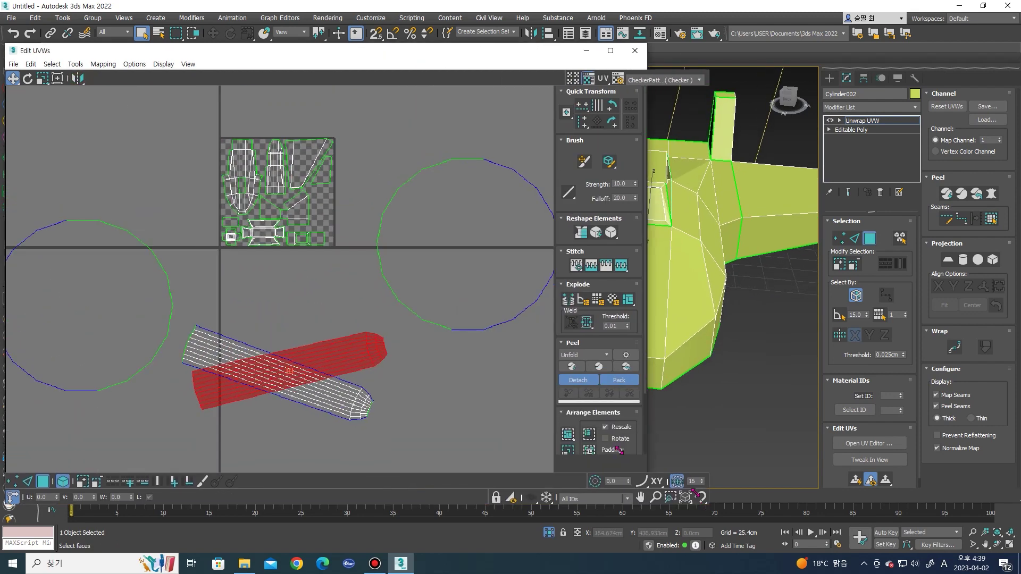
mouse_move(431, 336)
mouse_down()
mouse_move(449, 384)
mouse_move(394, 375)
mouse_up()
scroll(446, 377, up, 3)
key(w)
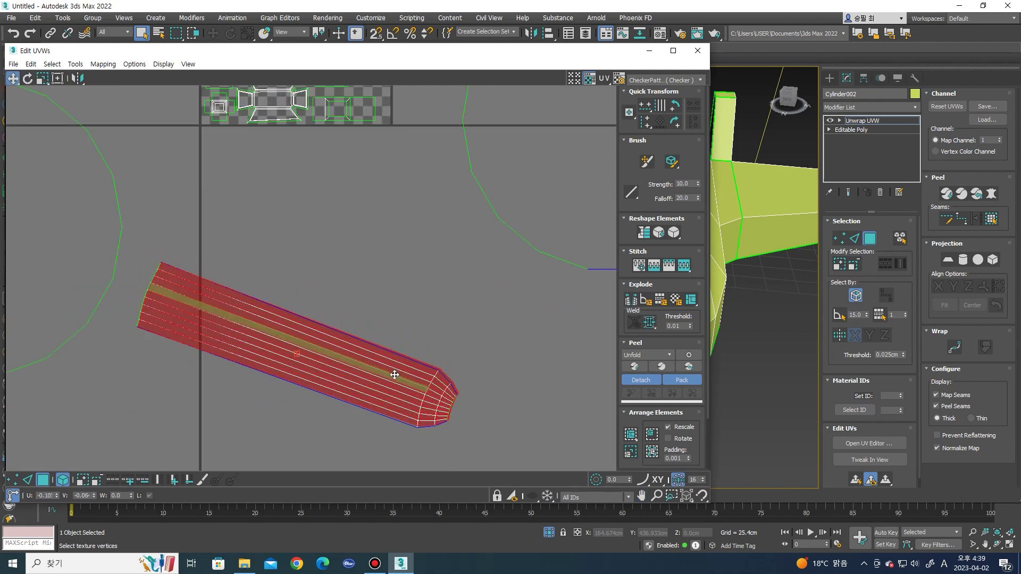
scroll(404, 372, up, 2)
scroll(410, 372, up, 2)
key(e)
drag(457, 367, 458, 366)
scroll(458, 366, down, 3)
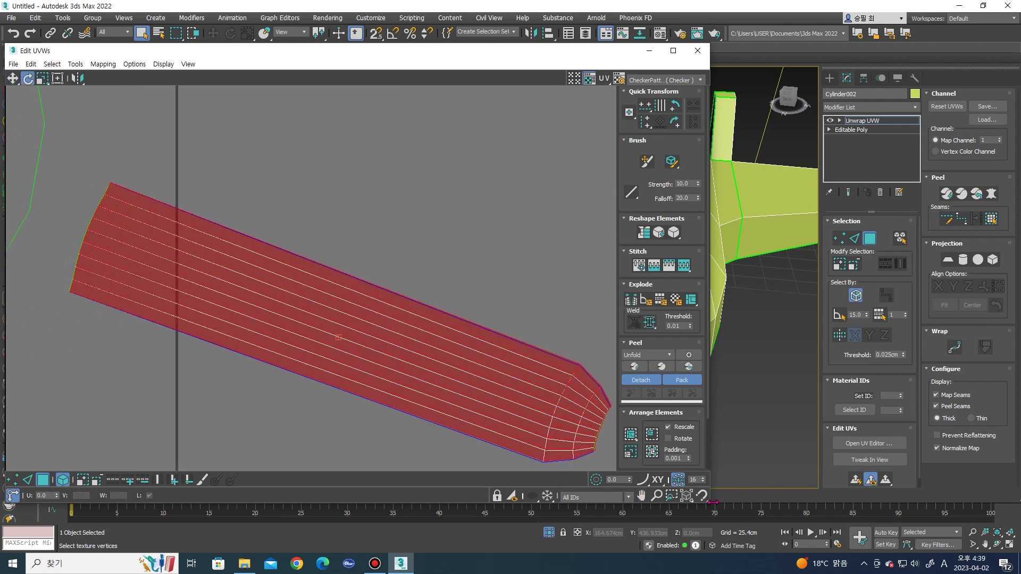
Fine-tune a face strip's angle to line up the stacked shells, then deselect
drag(710, 504, 783, 542)
scroll(551, 410, up, 2)
scroll(564, 373, up, 2)
click(567, 346)
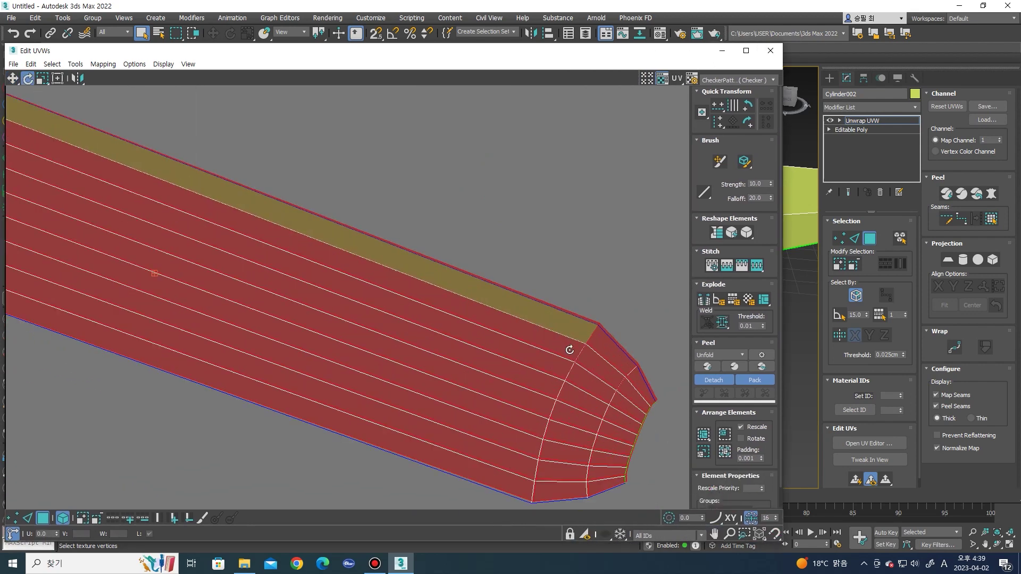
drag(578, 346, 580, 347)
key(w)
click(581, 346)
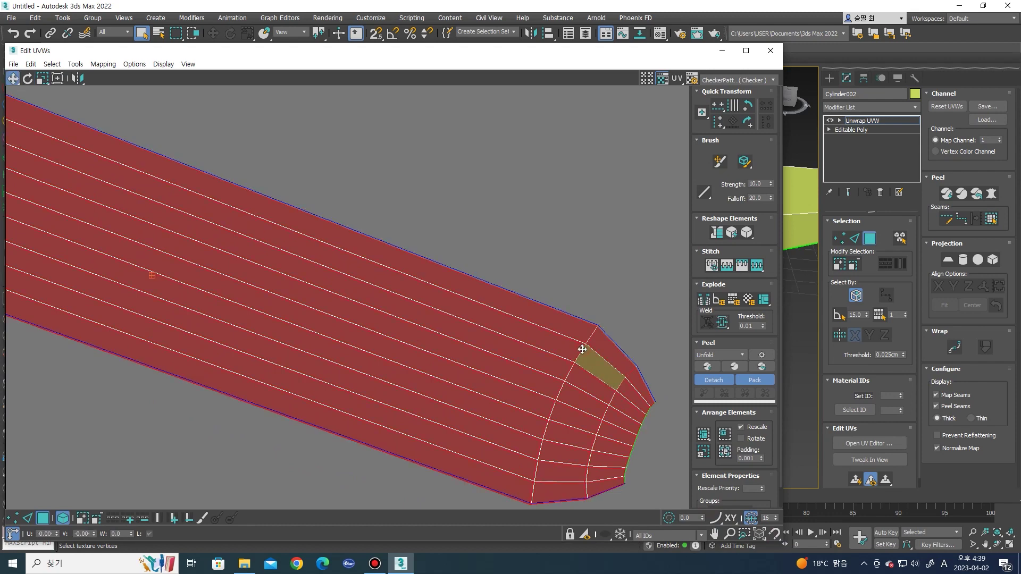
click(603, 289)
scroll(525, 274, down, 4)
scroll(526, 273, down, 3)
Turn the missile strip upright, shrink it, and place it along the tile's right edge
click(422, 215)
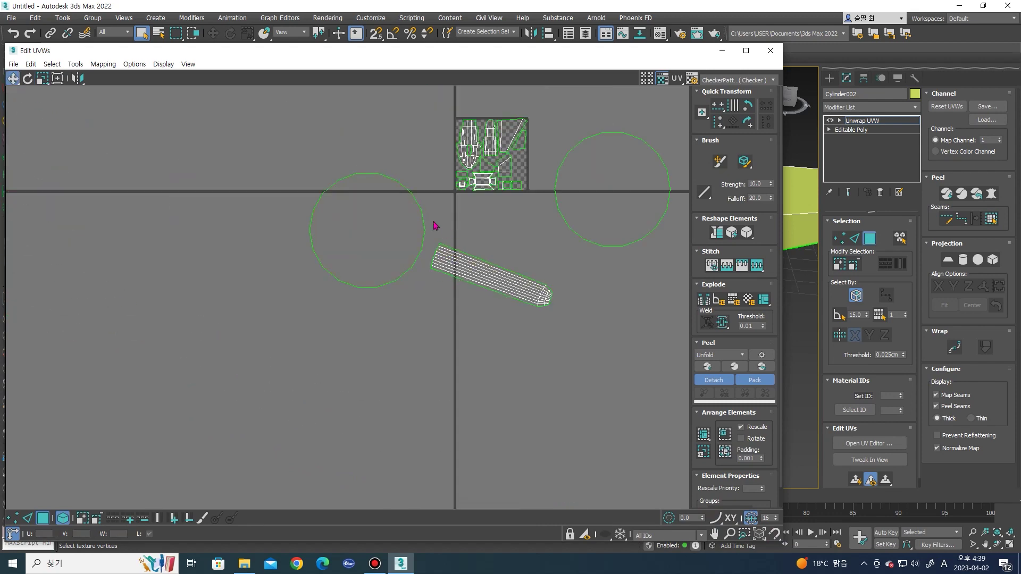
drag(574, 349, 575, 349)
scroll(516, 284, up, 2)
mouse_move(512, 281)
mouse_down()
mouse_move(519, 187)
mouse_move(537, 183)
mouse_move(528, 219)
mouse_move(497, 213)
mouse_up()
key(e)
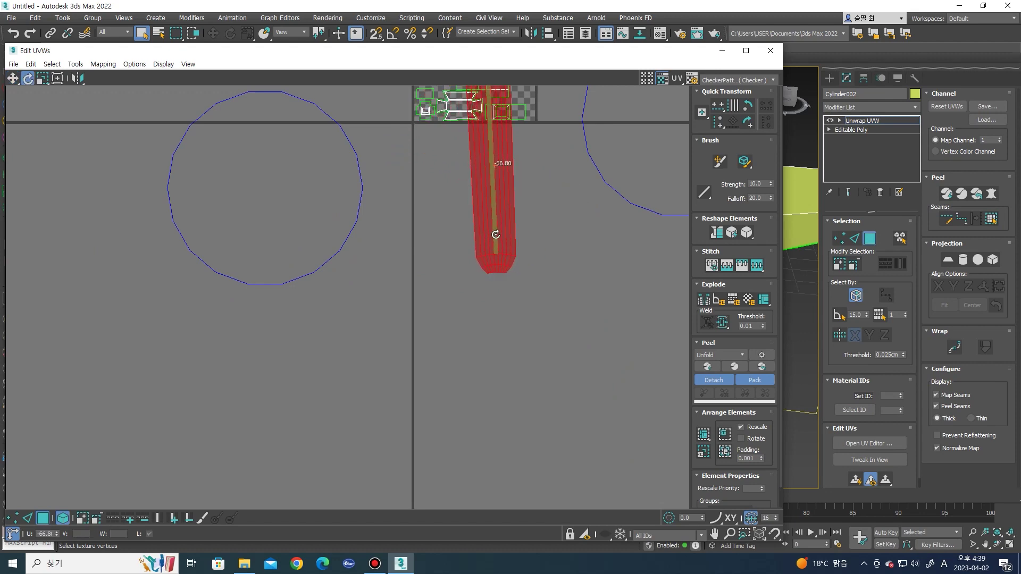
key(r)
middle_drag(498, 162, 498, 321)
mouse_move(498, 321)
mouse_down()
mouse_move(490, 341)
mouse_move(530, 254)
mouse_up()
key(w)
scroll(529, 242, up, 3)
key(r)
mouse_move(511, 302)
mouse_down()
mouse_move(538, 267)
mouse_move(531, 272)
mouse_up()
key(w)
scroll(465, 291, up, 2)
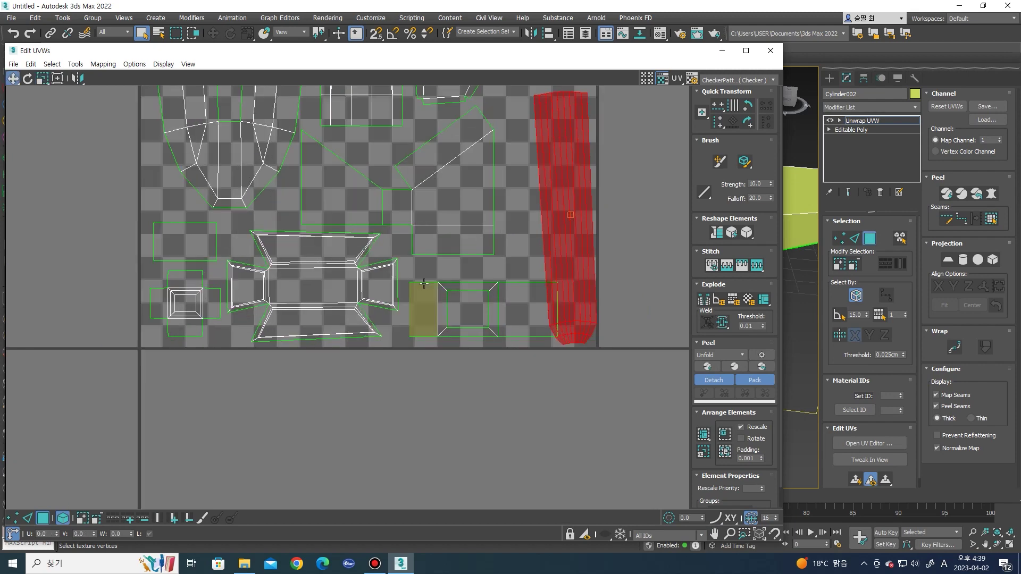
Shift the rectangular missile shells and strip to the right to free space in the 0–1 tile
drag(408, 277, 530, 349)
scroll(523, 327, up, 1)
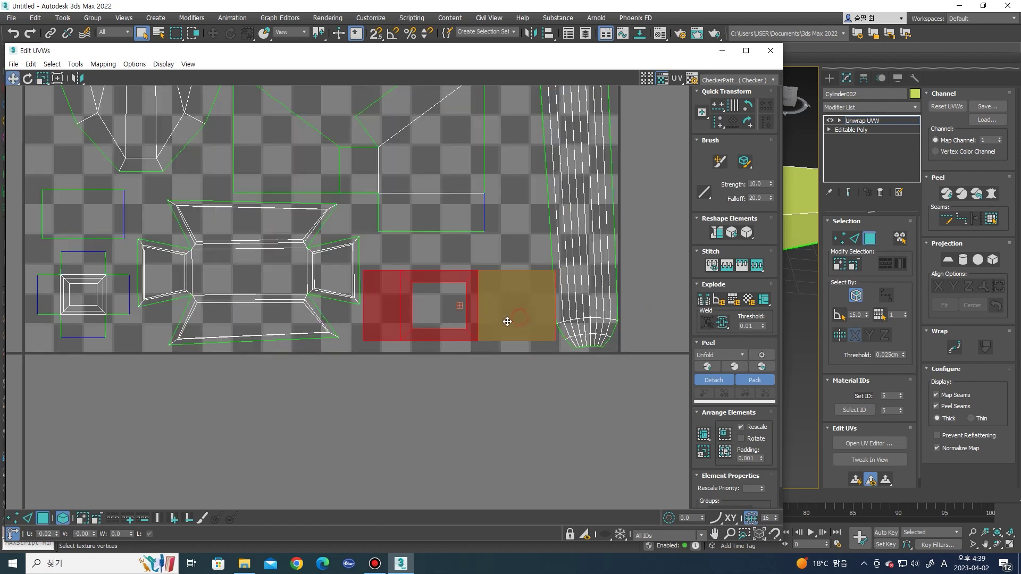
ctrl+click(503, 321)
middle_drag(371, 365, 463, 417)
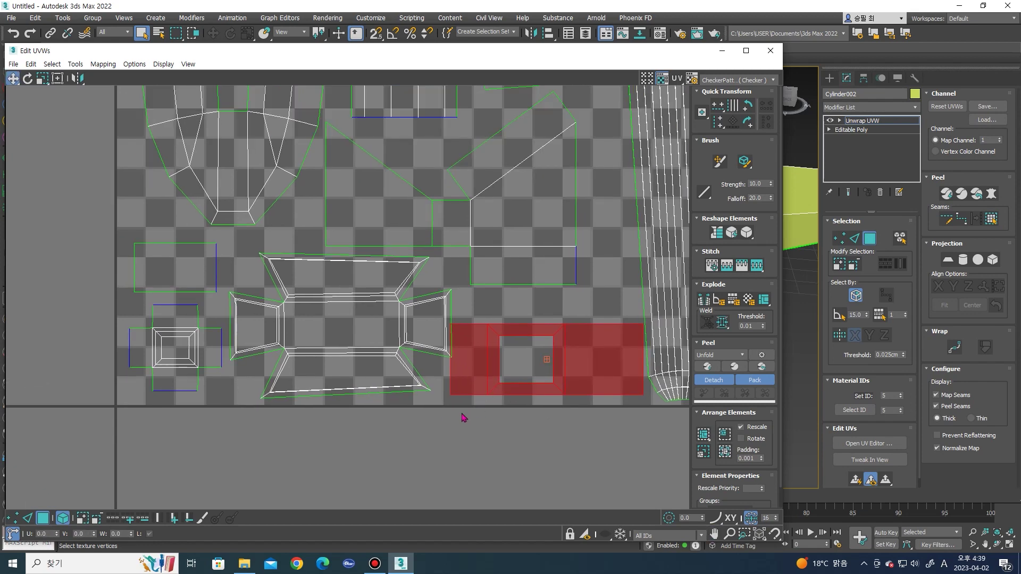
click(345, 306)
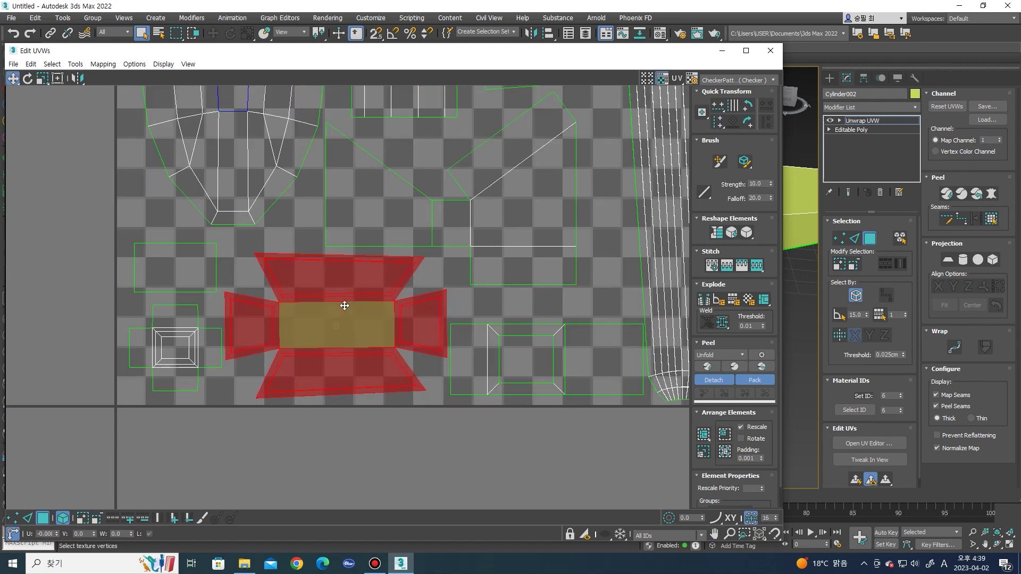
scroll(340, 319, down, 4)
scroll(467, 280, down, 3)
click(685, 282)
Shrink the round cap shell into the tile, then select all shells to check the packing
click(685, 417)
mouse_move(632, 58)
mouse_down()
mouse_move(461, 69)
mouse_move(578, 81)
mouse_up()
mouse_move(420, 247)
mouse_down()
mouse_move(438, 289)
mouse_move(399, 357)
mouse_move(407, 383)
mouse_up()
scroll(427, 299, up, 2)
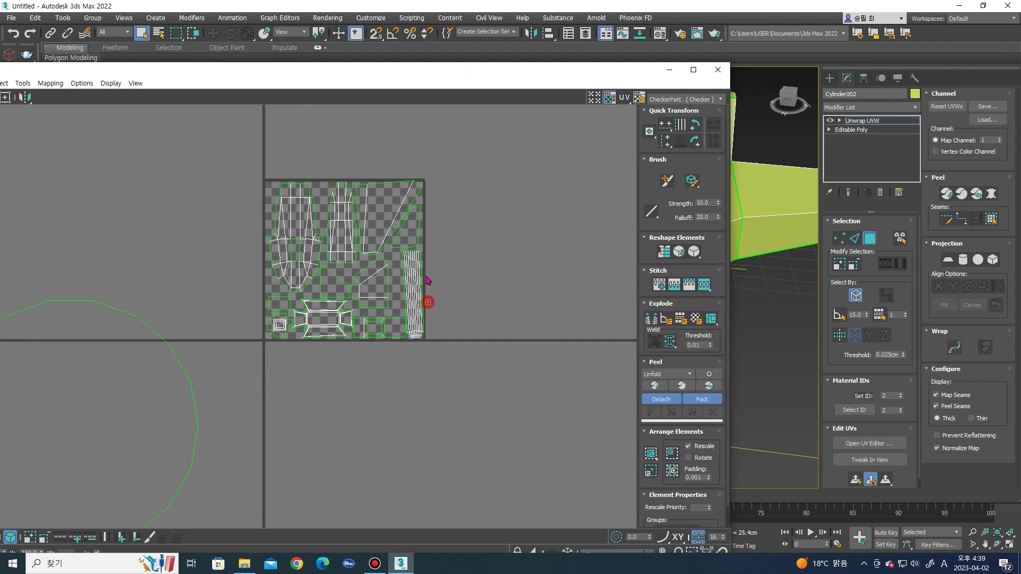
scroll(430, 309, up, 3)
scroll(375, 334, up, 3)
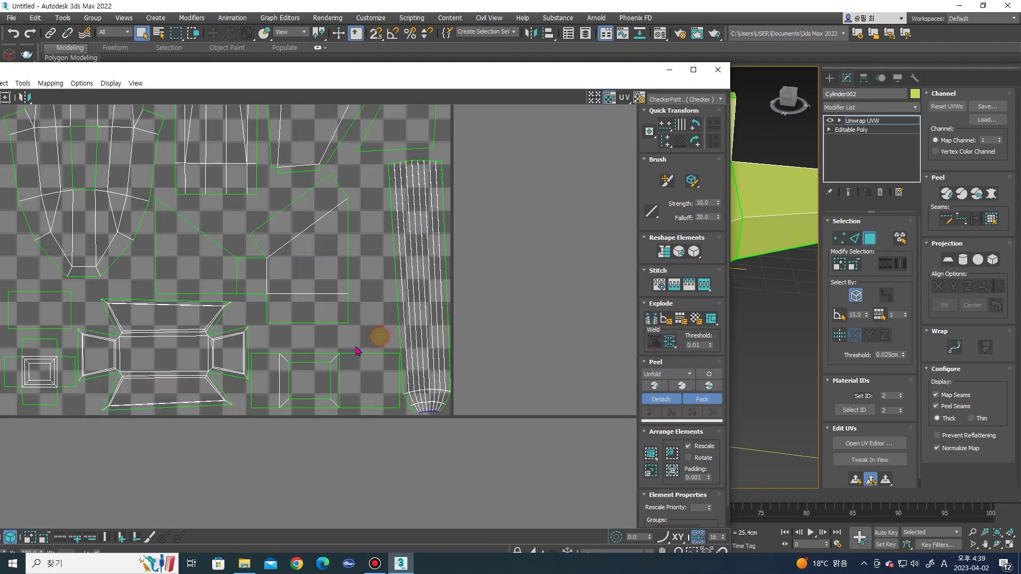
scroll(365, 346, down, 7)
scroll(335, 338, down, 3)
scroll(273, 365, up, 3)
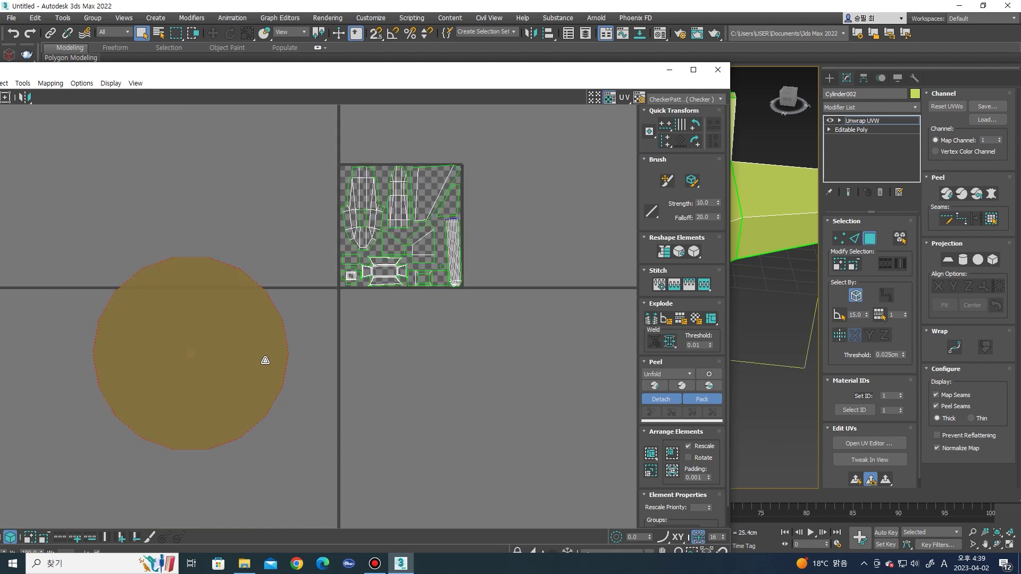
scroll(438, 229, up, 5)
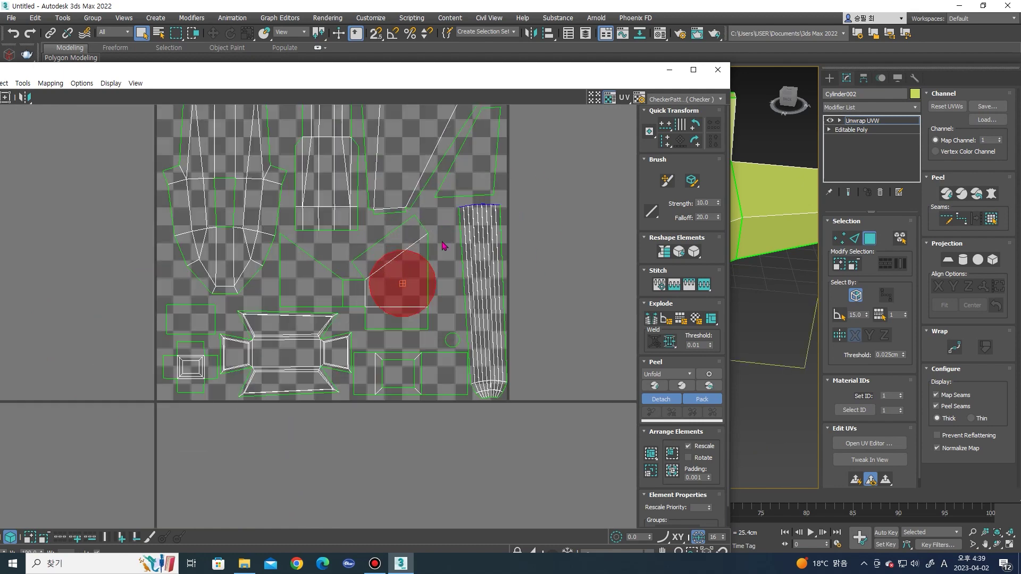
scroll(440, 247, up, 3)
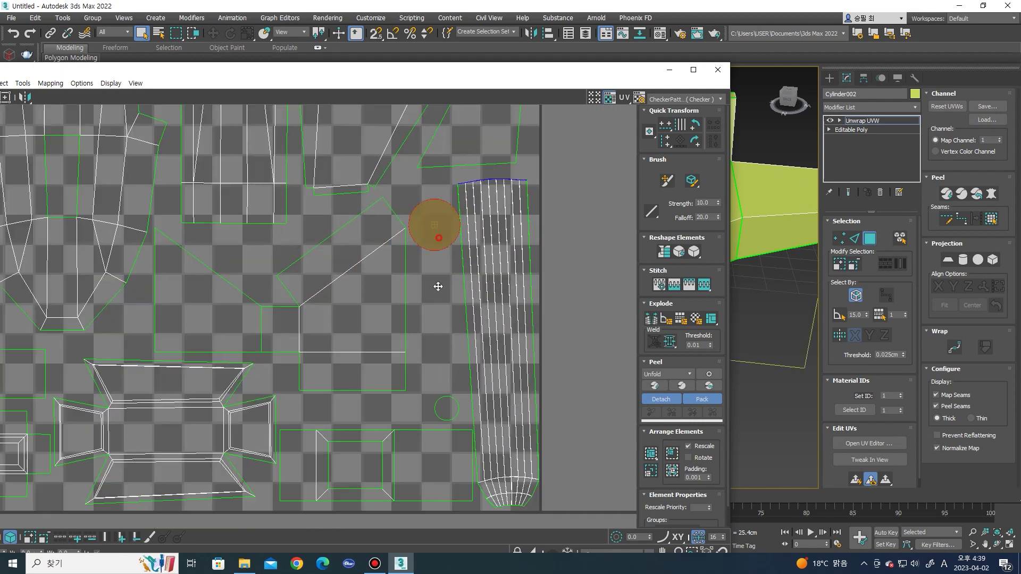
scroll(425, 281, down, 7)
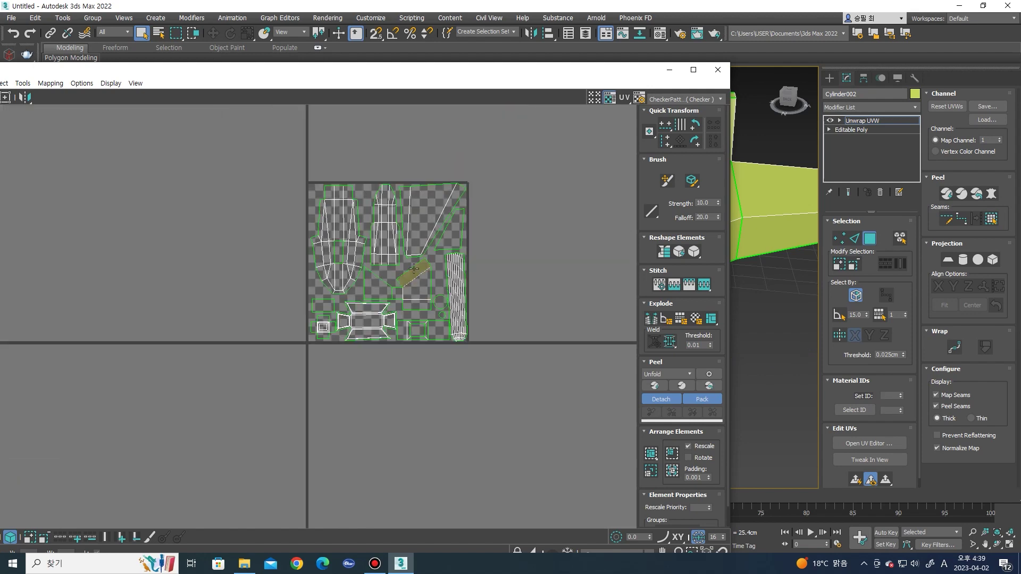
key(ctrl+a)
scroll(441, 176, up, 2)
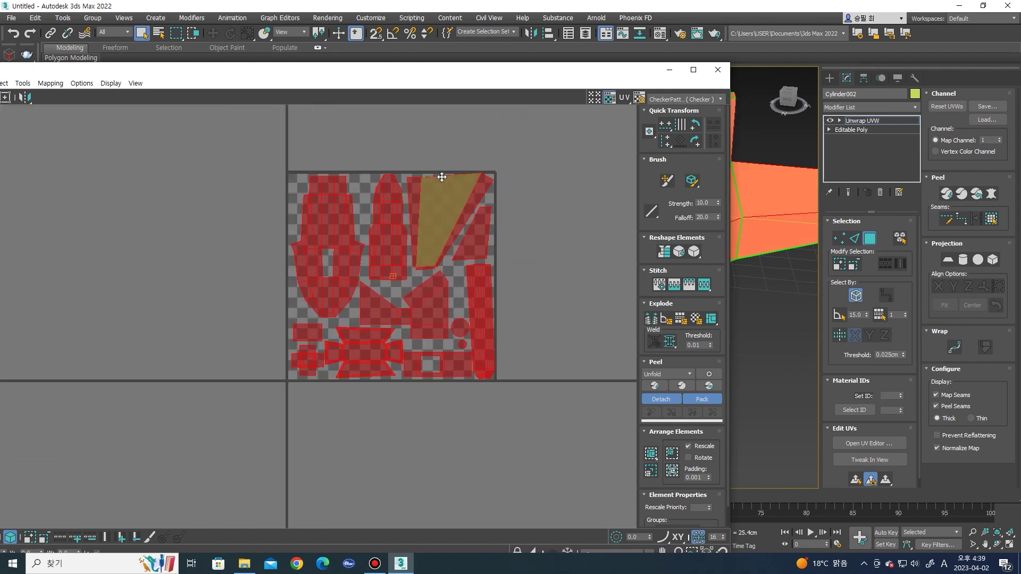
scroll(424, 186, up, 2)
click(482, 181)
scroll(482, 181, up, 2)
scroll(482, 180, down, 2)
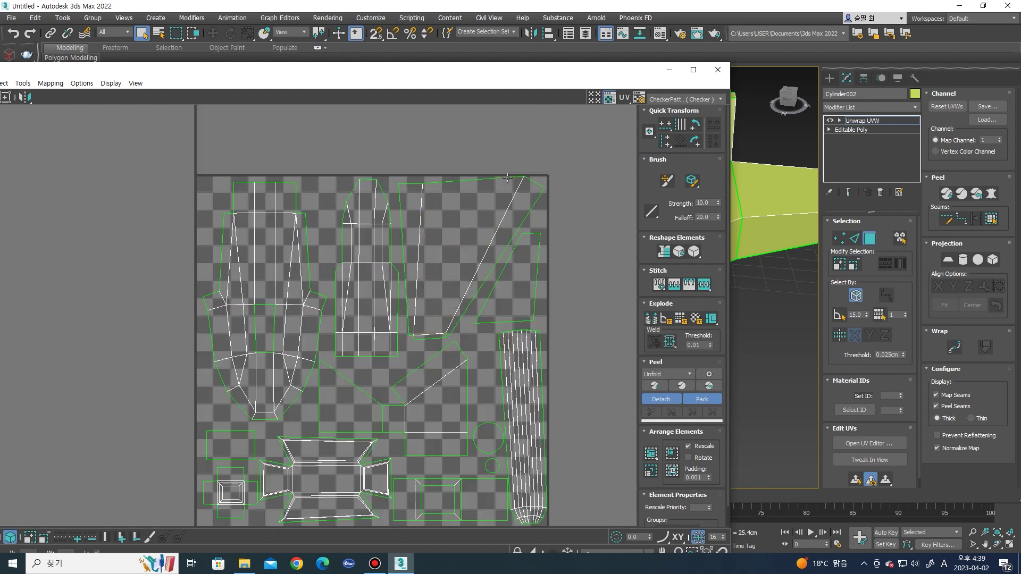
middle_drag(592, 221, 572, 210)
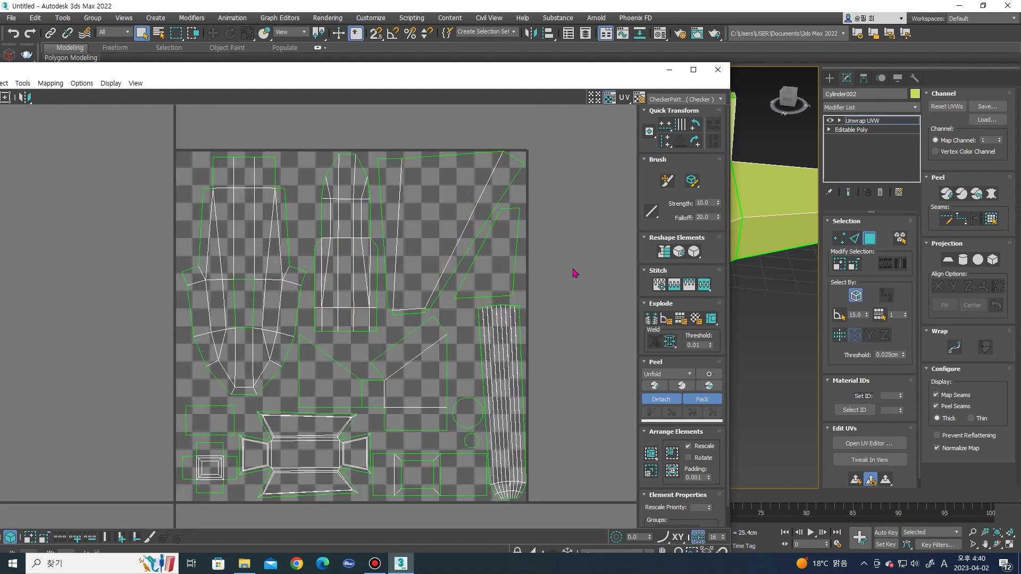
click(718, 69)
mouse_move(648, 252)
alt+middle_down()
mouse_move(619, 261)
mouse_move(716, 288)
mouse_move(563, 312)
mouse_move(570, 321)
alt+middle_up()
scroll(564, 312, up, 5)
scroll(566, 313, down, 4)
scroll(571, 314, up, 4)
click(869, 443)
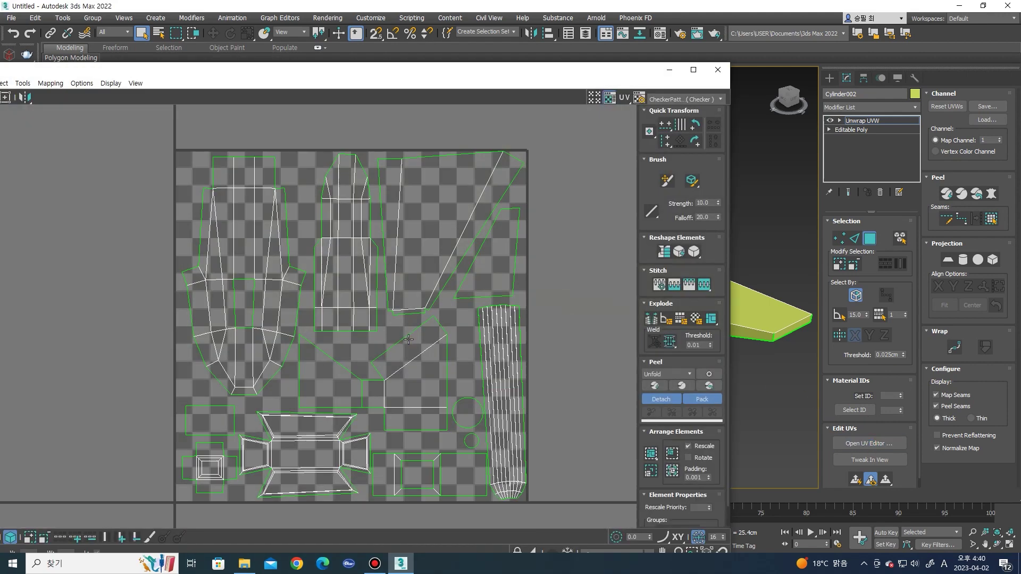
scroll(408, 339, down, 2)
drag(453, 74, 546, 49)
scroll(559, 291, up, 2)
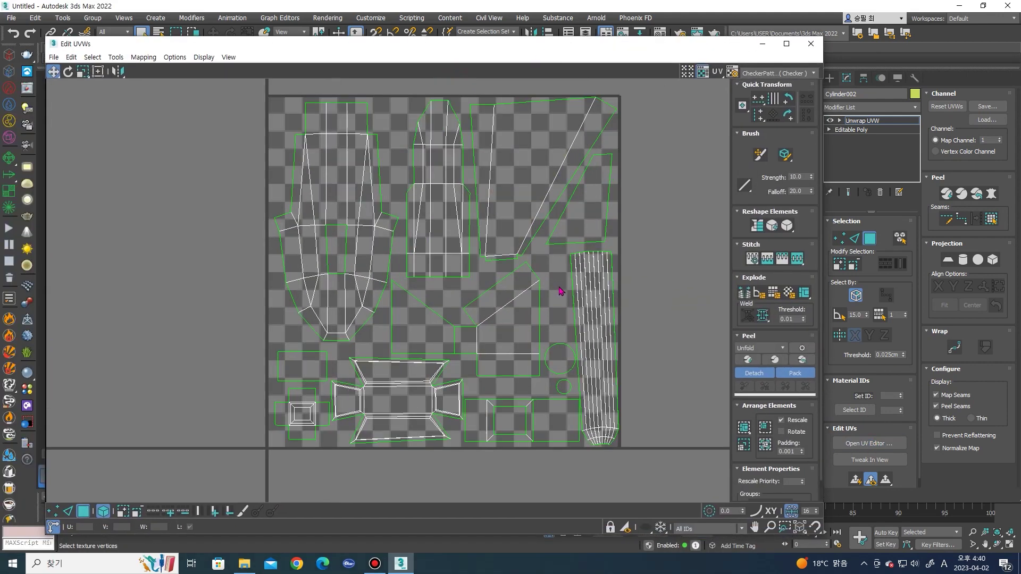
middle_drag(560, 291, 539, 309)
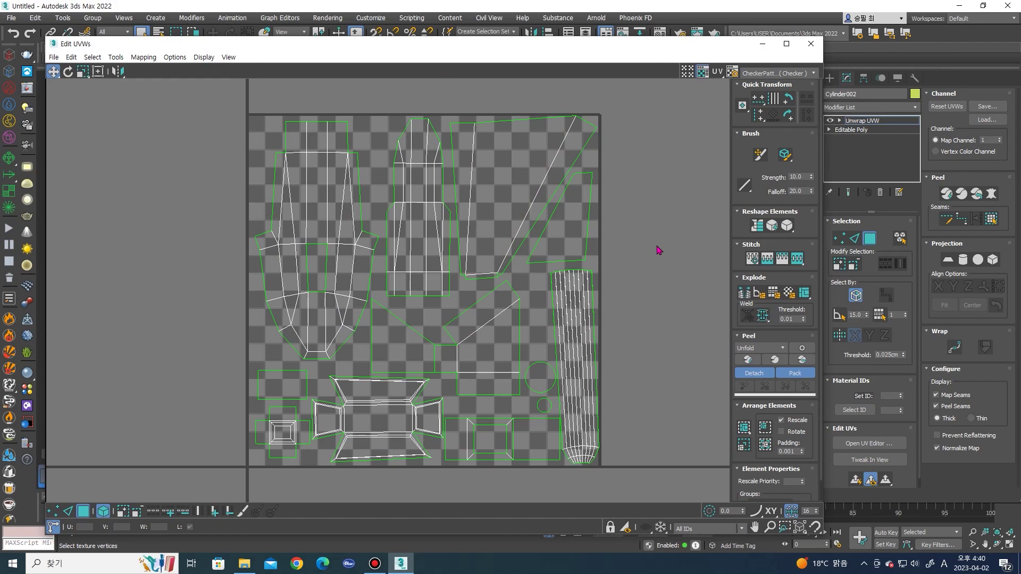